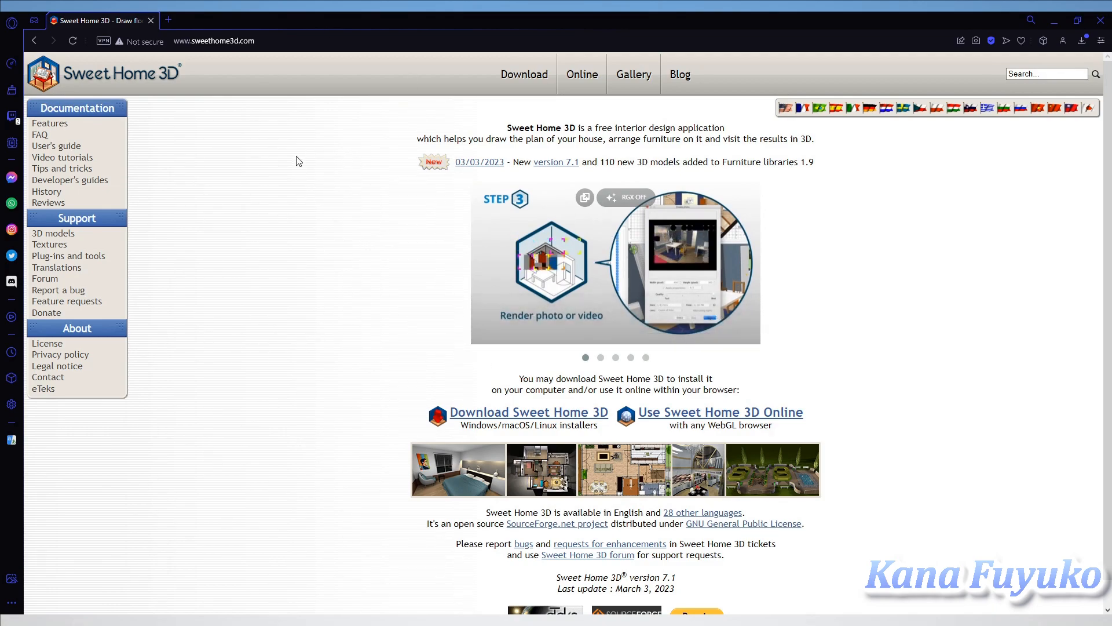
# Look over the Sweet Home 3D home page and its version 7.1 news, and open the Download Sweet Home 3D page.
pyautogui.scroll(-1, 353, 359)
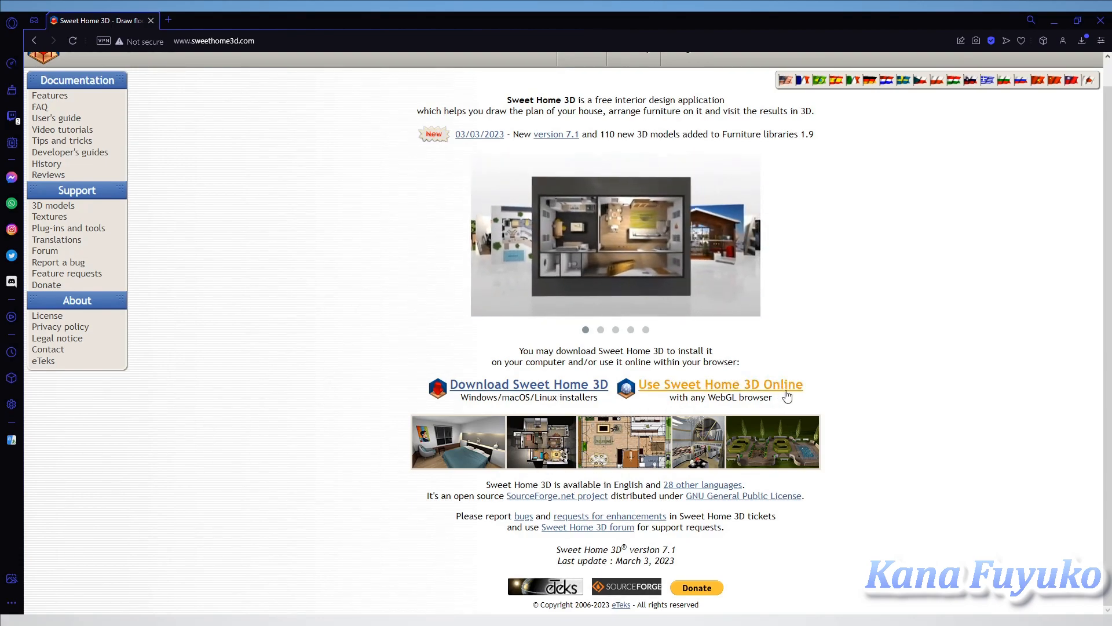
pyautogui.scroll(1, 807, 379)
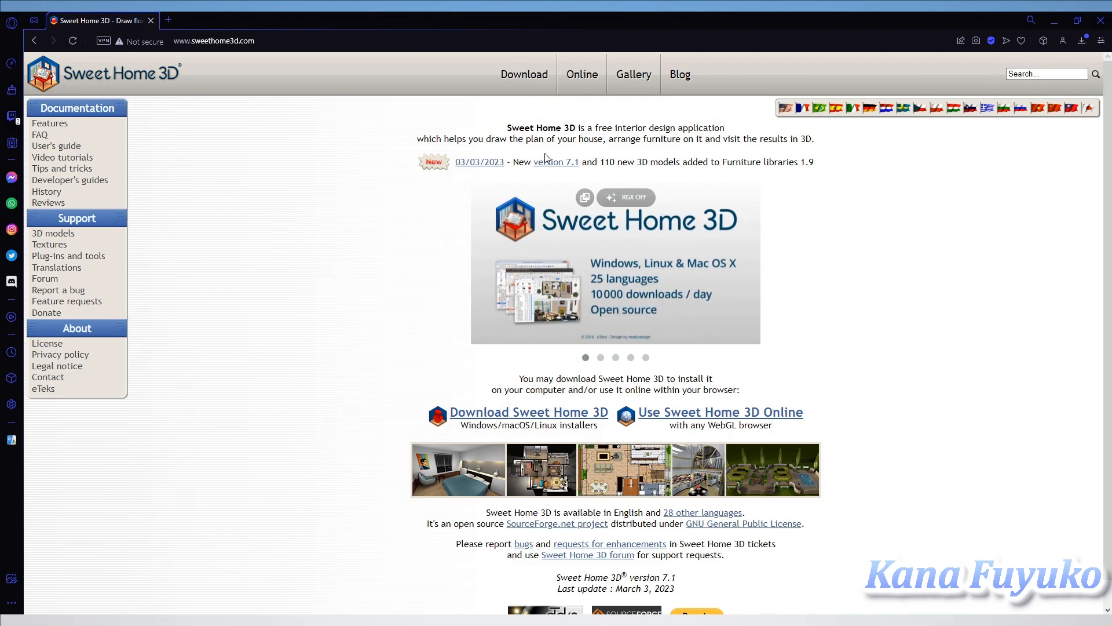
pyautogui.moveTo(455, 162); pyautogui.dragTo(506, 165)
pyautogui.click(435, 261)
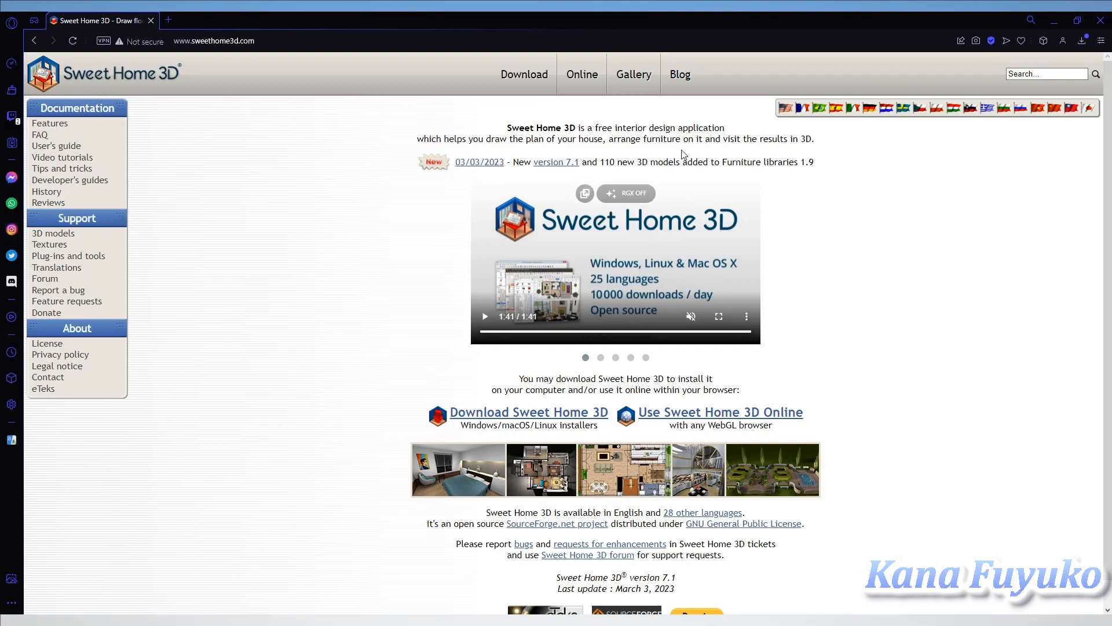
pyautogui.moveTo(809, 162)
pyautogui.mouseDown()
pyautogui.moveTo(449, 164)
pyautogui.moveTo(820, 163)
pyautogui.moveTo(810, 163)
pyautogui.mouseUp()
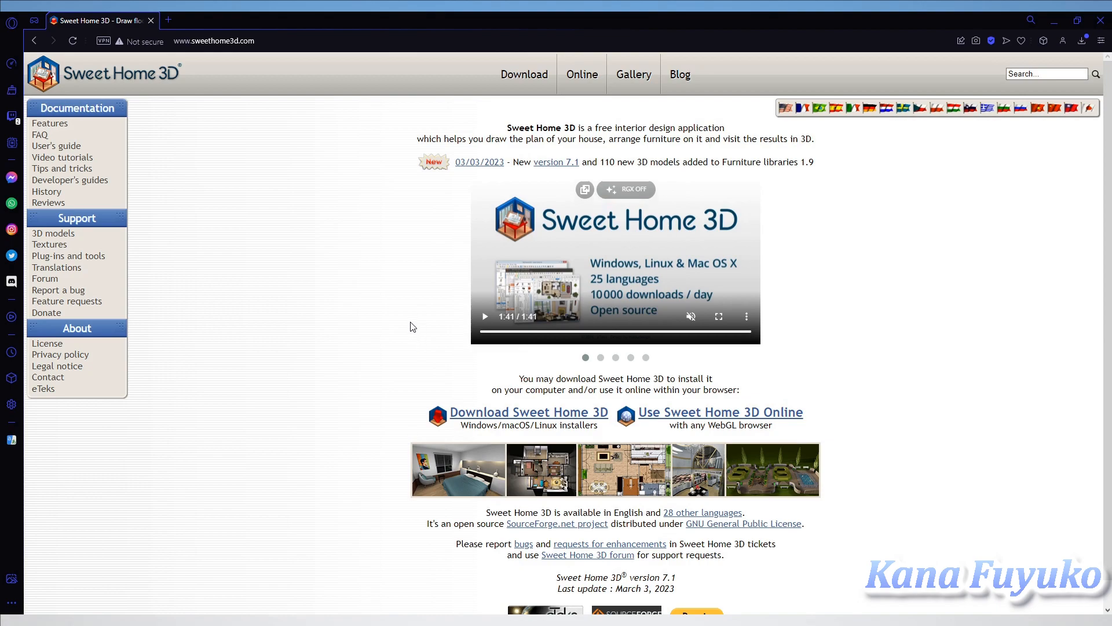
pyautogui.scroll(-1, 434, 317)
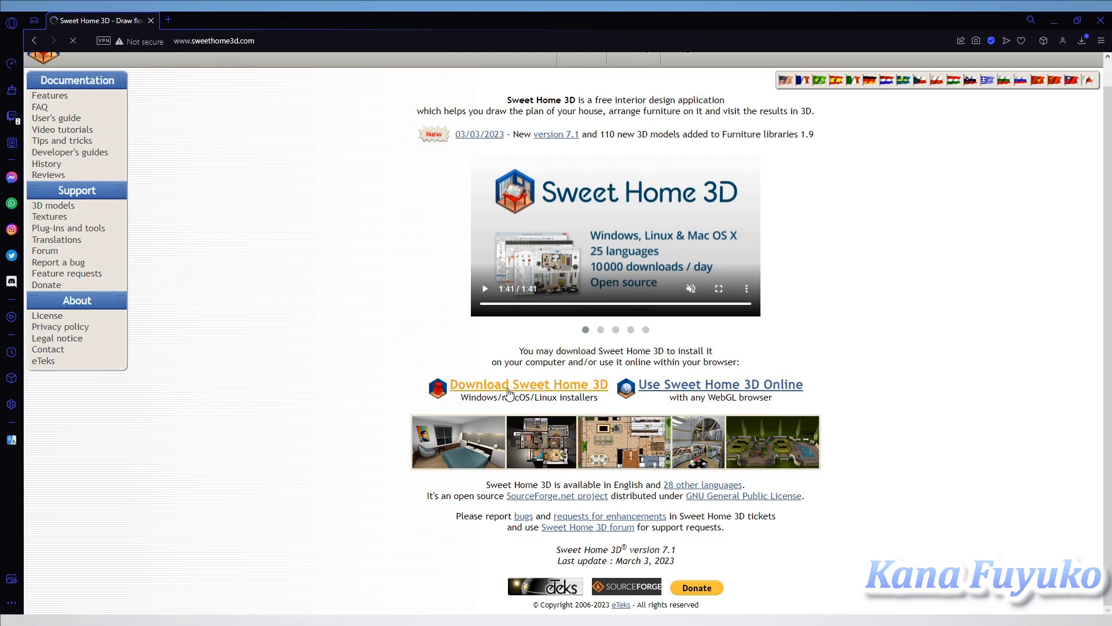
pyautogui.click(509, 394)
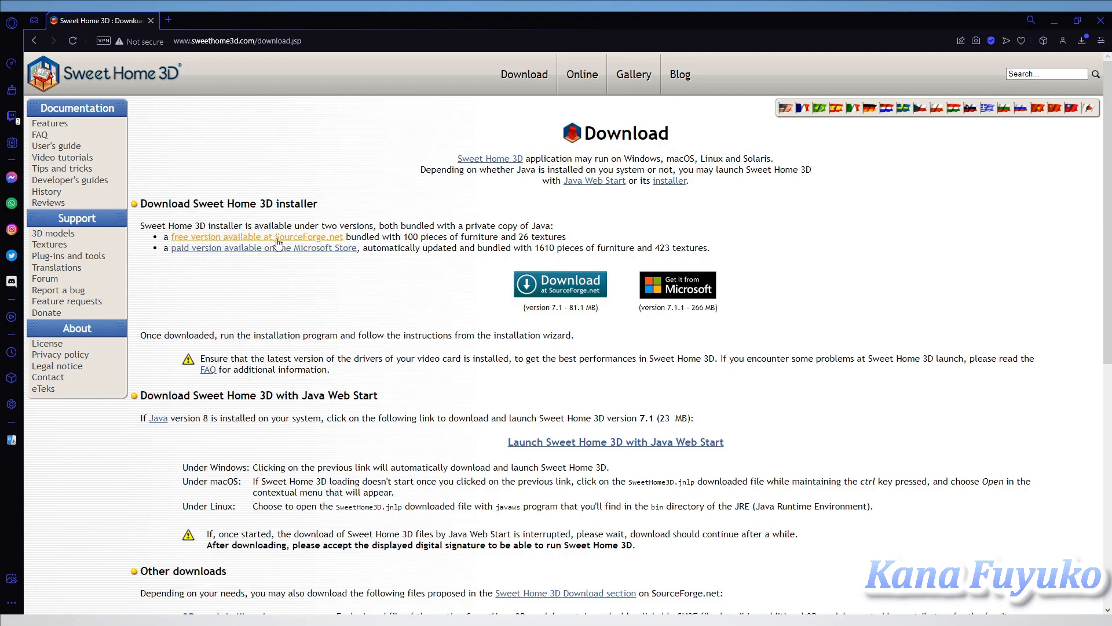
# Compare the furniture and textures bundled with the free SourceForge installer and the paid Microsoft Store version.
pyautogui.moveTo(263, 226); pyautogui.dragTo(555, 226)
pyautogui.click(400, 251)
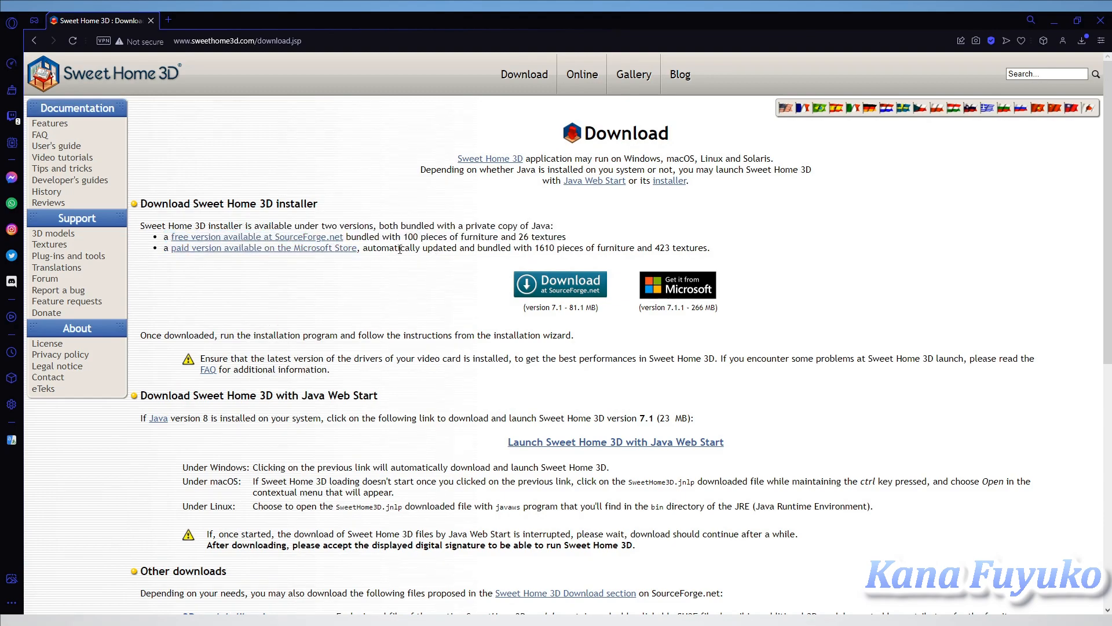
pyautogui.moveTo(405, 237); pyautogui.dragTo(561, 232)
pyautogui.click(465, 255)
pyautogui.moveTo(433, 248); pyautogui.dragTo(641, 243)
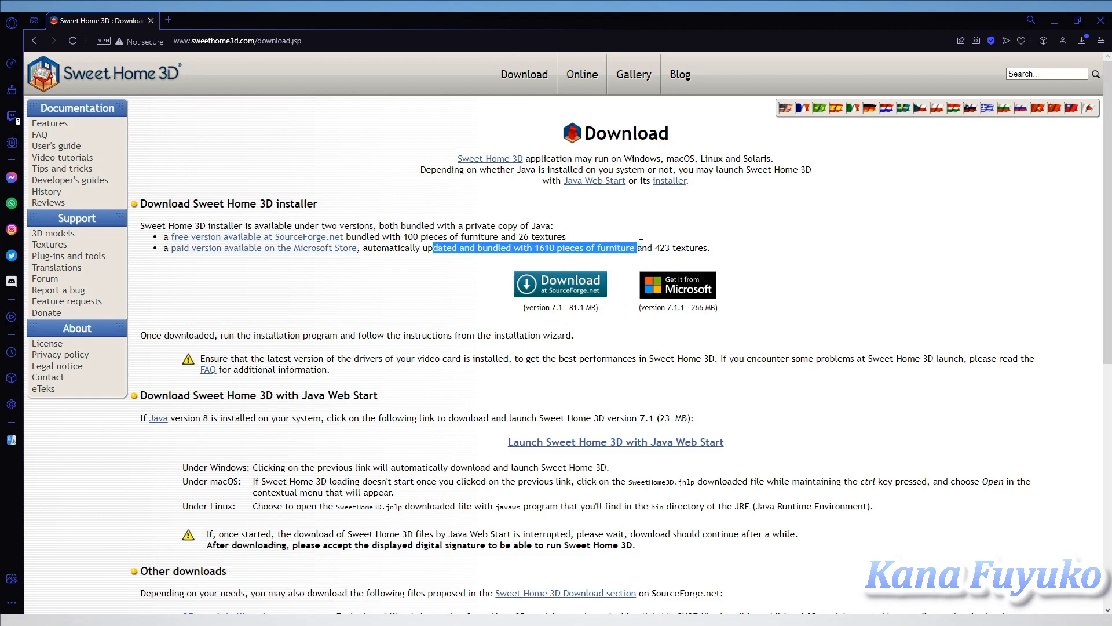
pyautogui.click(453, 285)
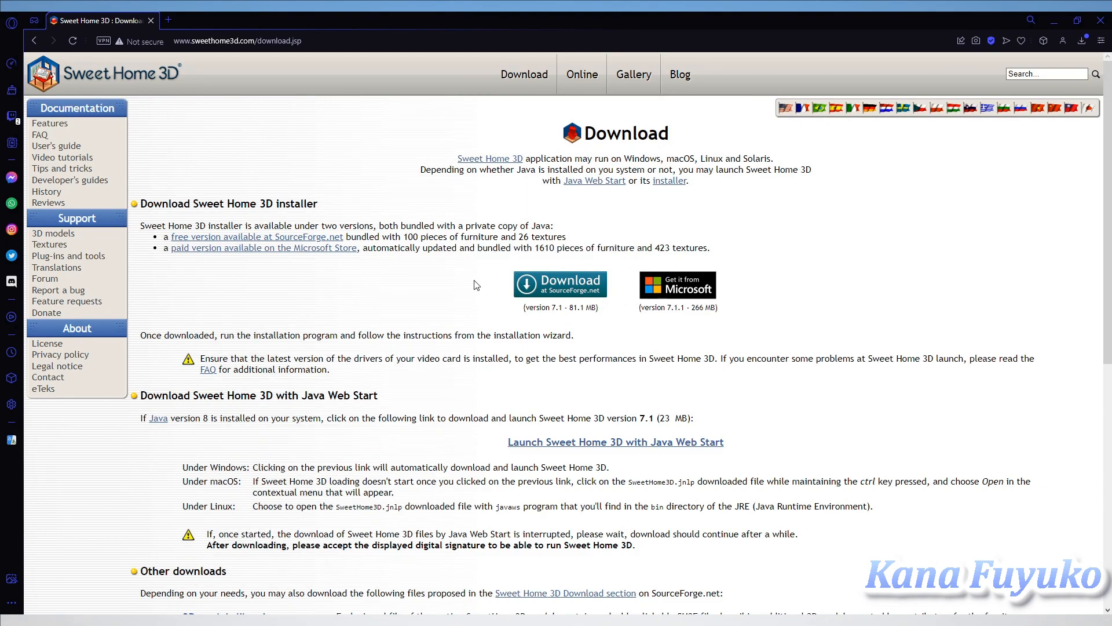
pyautogui.moveTo(574, 238); pyautogui.dragTo(493, 248)
pyautogui.click(413, 354)
pyautogui.scroll(-3, 466, 446)
pyautogui.scroll(3, 475, 415)
# Open the Plug-ins and tools page and review the tables of available plug-ins and tools.
pyautogui.click(65, 258)
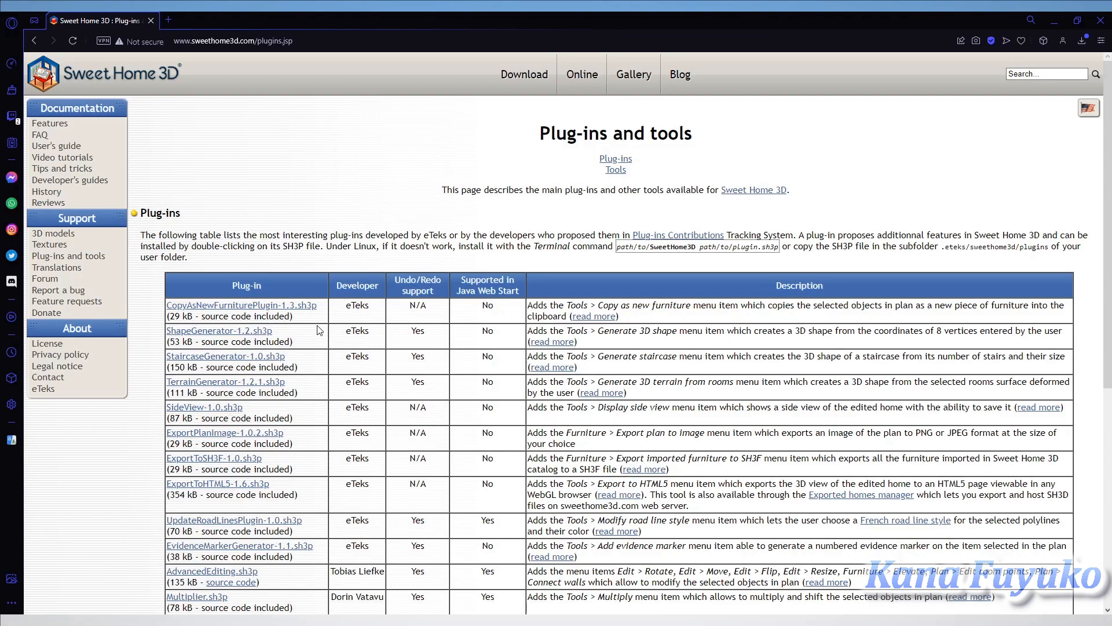
pyautogui.scroll(-2, 318, 329)
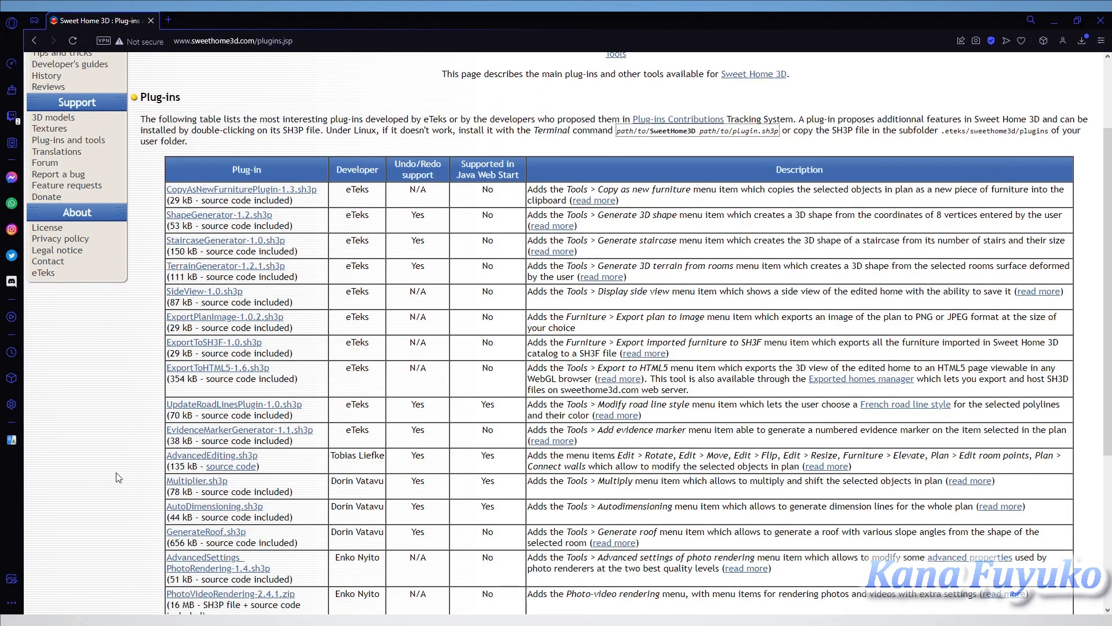
pyautogui.scroll(-4, 203, 395)
pyautogui.scroll(4, 305, 379)
pyautogui.scroll(2, 356, 266)
pyautogui.scroll(-5, 333, 385)
pyautogui.scroll(5, 367, 250)
pyautogui.scroll(-7, 402, 259)
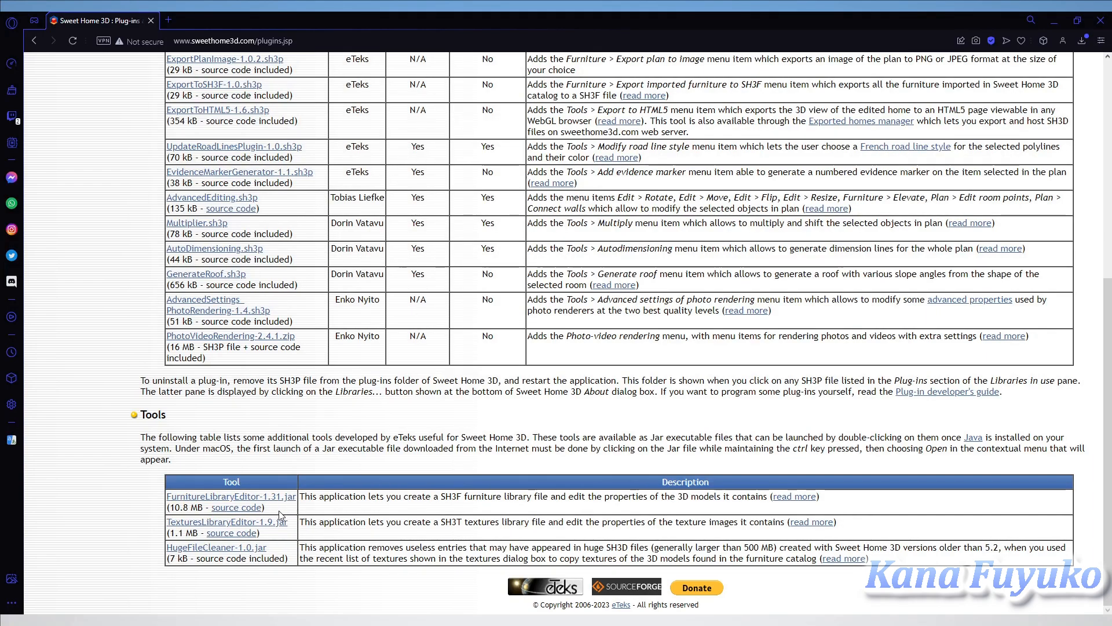
pyautogui.scroll(6, 275, 374)
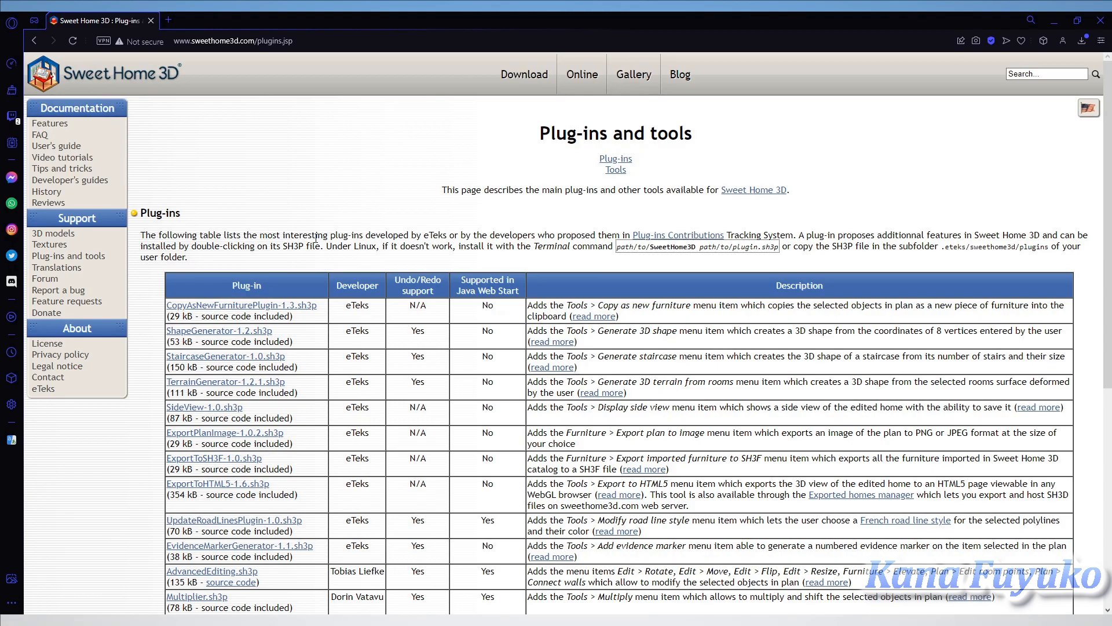
# Open the 3D models import page and look through its model libraries and external sources.
pyautogui.click(58, 234)
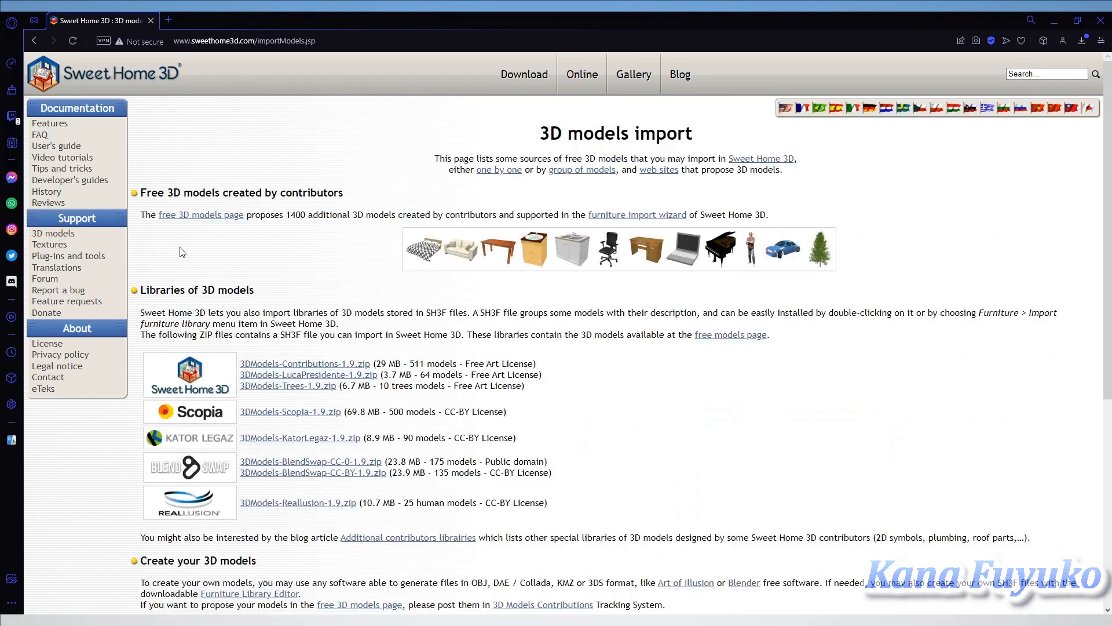
pyautogui.scroll(-2, 505, 319)
pyautogui.scroll(2, 506, 319)
pyautogui.scroll(-5, 709, 170)
pyautogui.scroll(5, 499, 293)
pyautogui.scroll(-2, 335, 284)
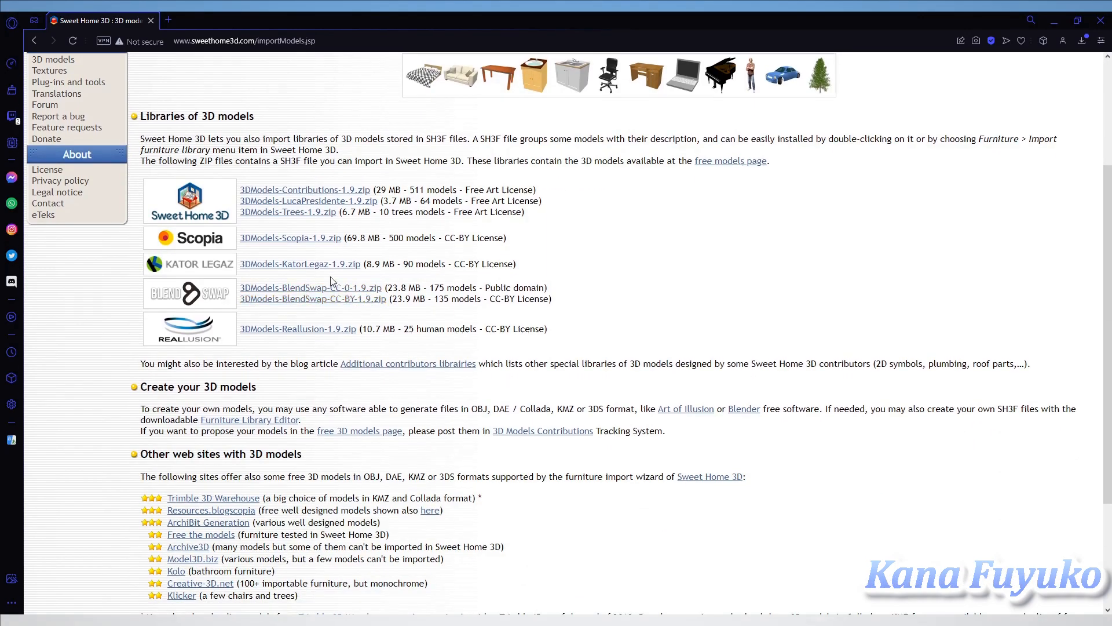
# Check the details of the 3DModels-Contributions-1.9.zip library and the license of the Scopia library.
pyautogui.moveTo(174, 175); pyautogui.dragTo(270, 164)
pyautogui.click(252, 195)
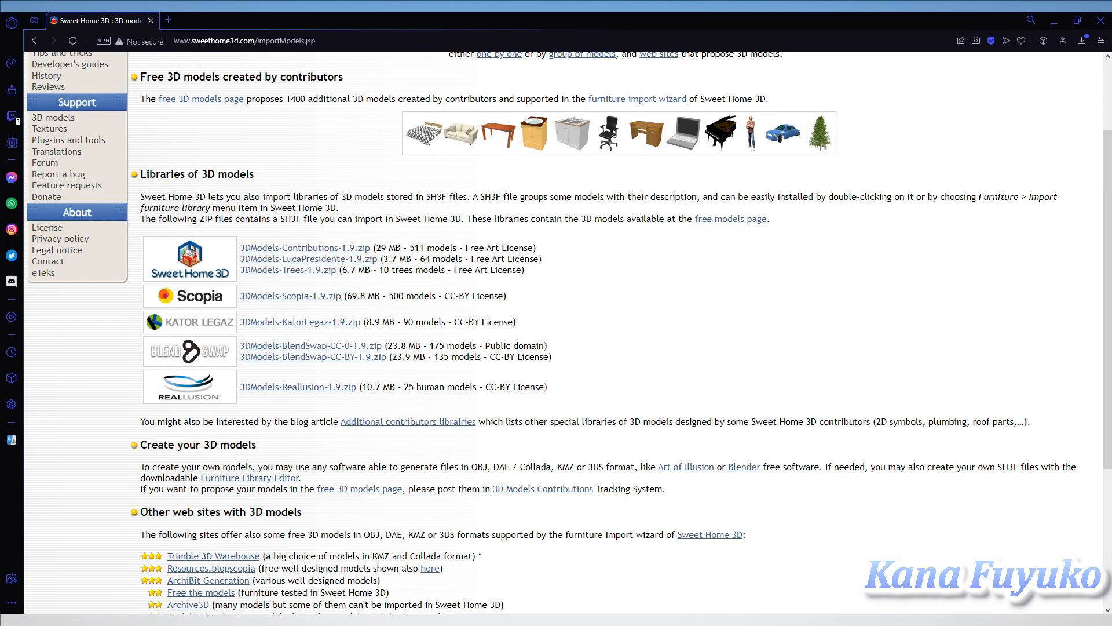
pyautogui.moveTo(532, 244); pyautogui.dragTo(241, 247)
pyautogui.click(512, 320)
pyautogui.moveTo(444, 295); pyautogui.dragTo(494, 296)
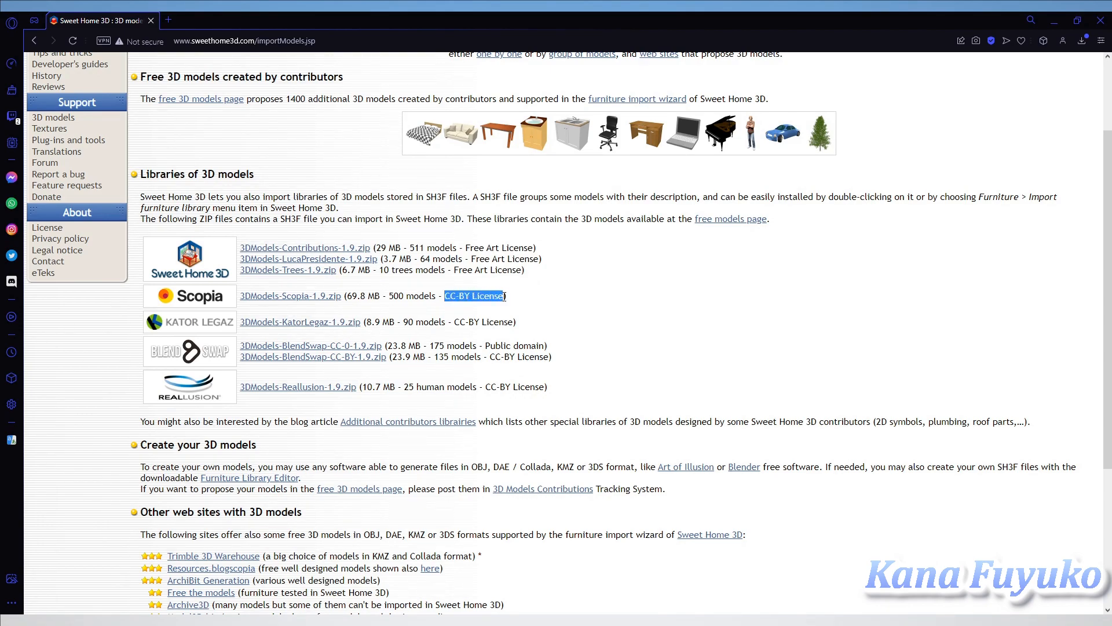
pyautogui.click(528, 303)
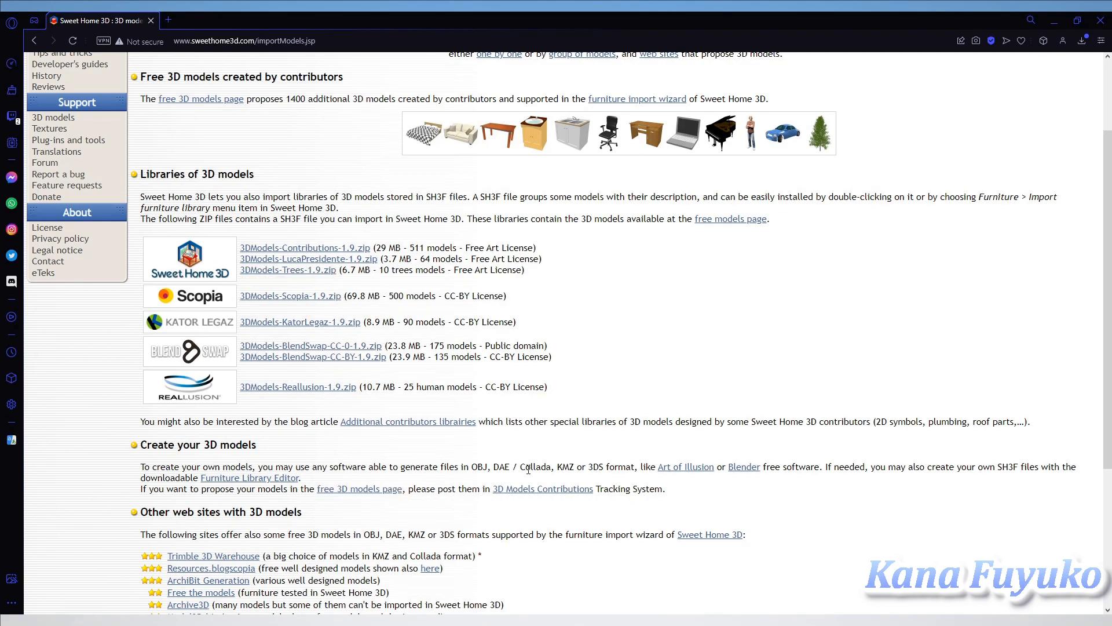
# Review the other web sites offering 3D models and the note about downloading from Trimble 3D Warehouse.
pyautogui.scroll(-2, 529, 470)
pyautogui.scroll(-1, 250, 491)
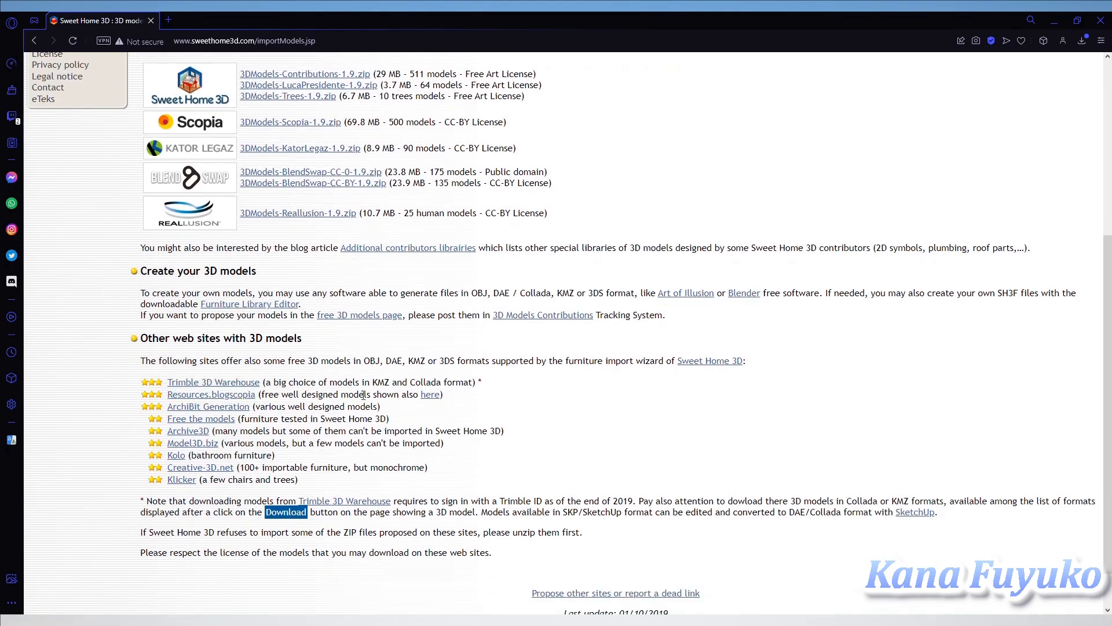
pyautogui.moveTo(318, 499)
pyautogui.mouseDown()
pyautogui.moveTo(301, 482)
pyautogui.moveTo(324, 409)
pyautogui.moveTo(339, 499)
pyautogui.mouseUp()
pyautogui.click(465, 432)
pyautogui.scroll(4, 523, 295)
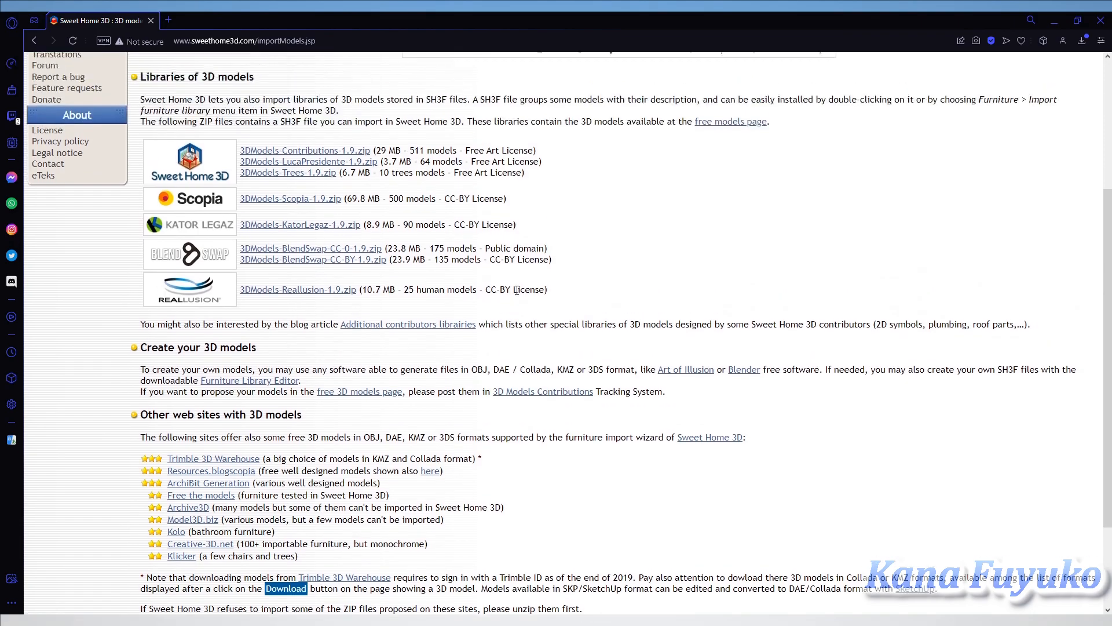
# Open the free models page and browse the 3D models created by Sweet Home 3D contributors.
pyautogui.click(728, 279)
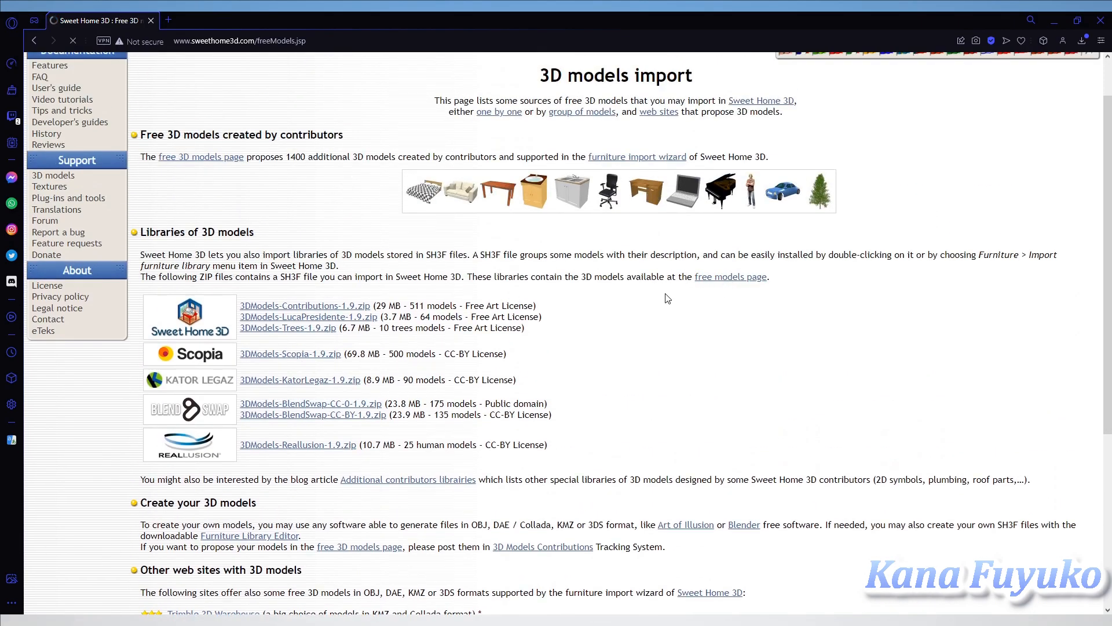
pyautogui.scroll(-4, 534, 353)
pyautogui.scroll(-4, 534, 352)
pyautogui.scroll(4, 534, 353)
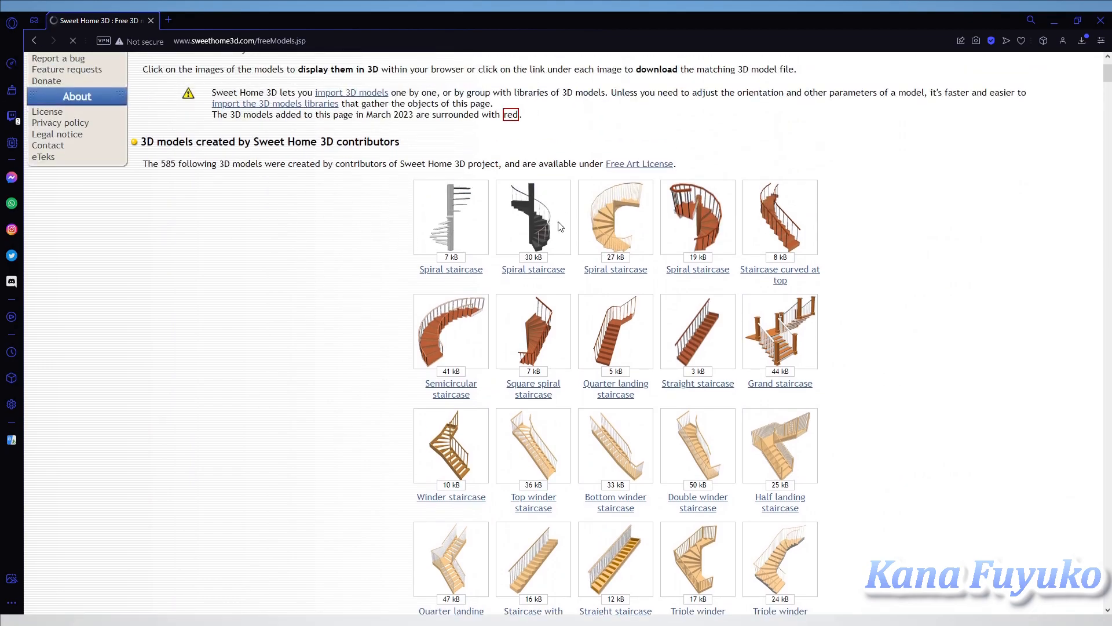
pyautogui.scroll(-8, 595, 212)
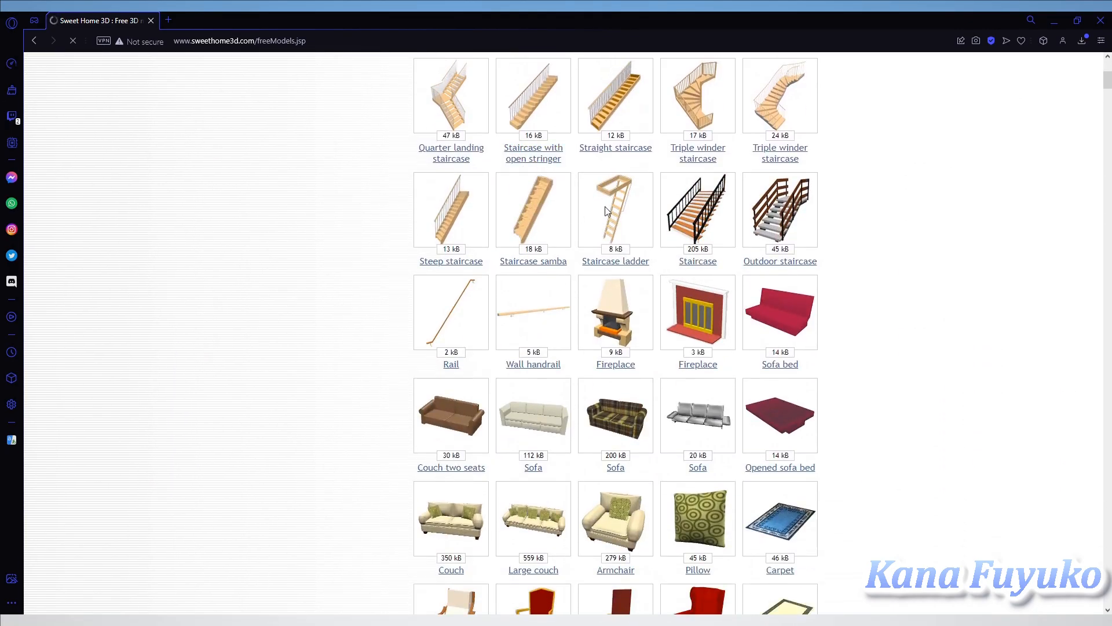
pyautogui.scroll(-12, 666, 357)
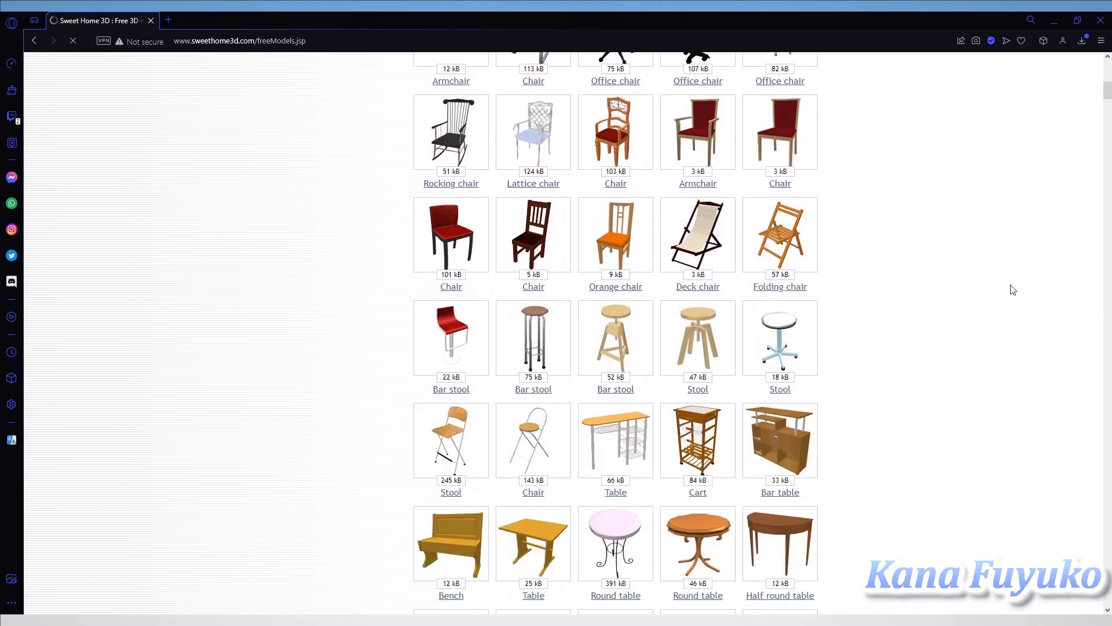
pyautogui.scroll(-3, 1071, 180)
# Find the section of 3D models created by Scopia and read its introduction.
pyautogui.moveTo(1106, 90); pyautogui.dragTo(1094, 258)
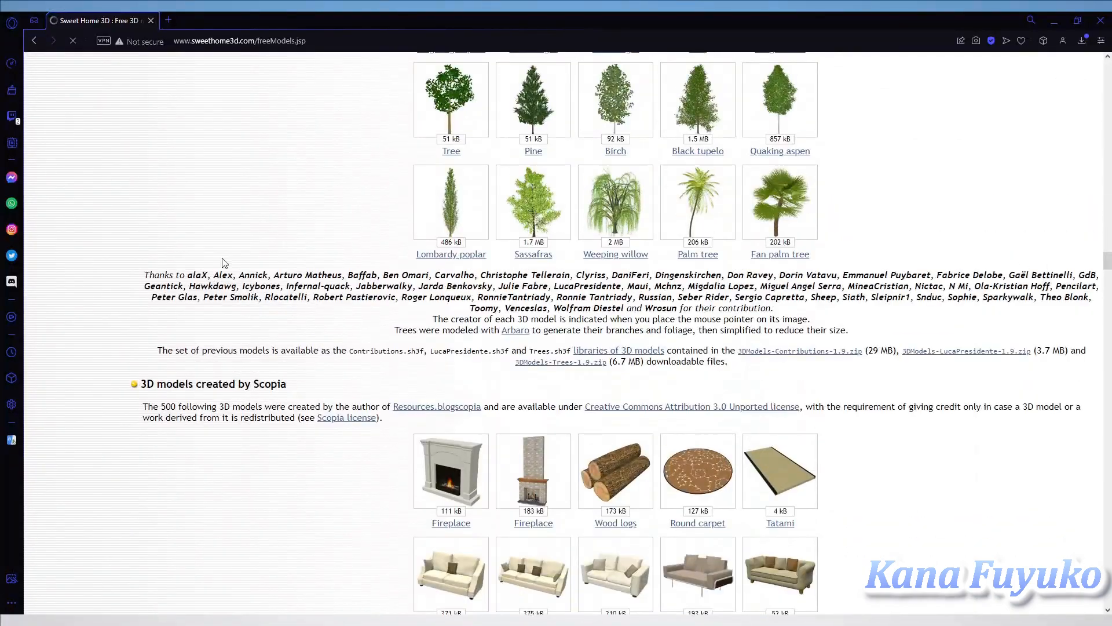
pyautogui.scroll(-1, 232, 263)
pyautogui.moveTo(165, 349); pyautogui.dragTo(332, 351)
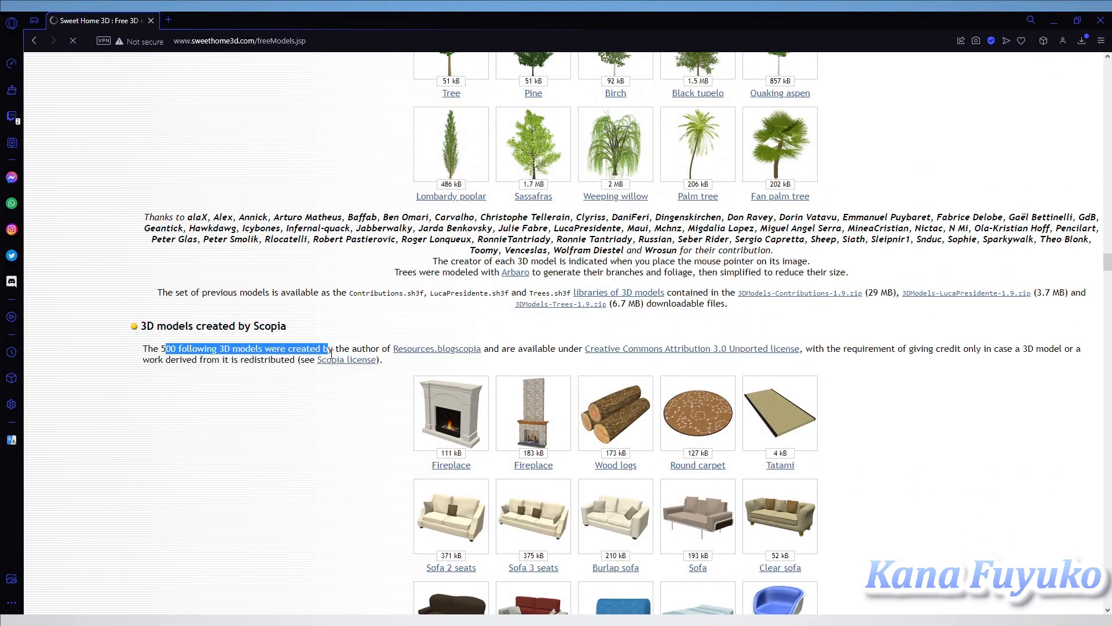
pyautogui.click(625, 363)
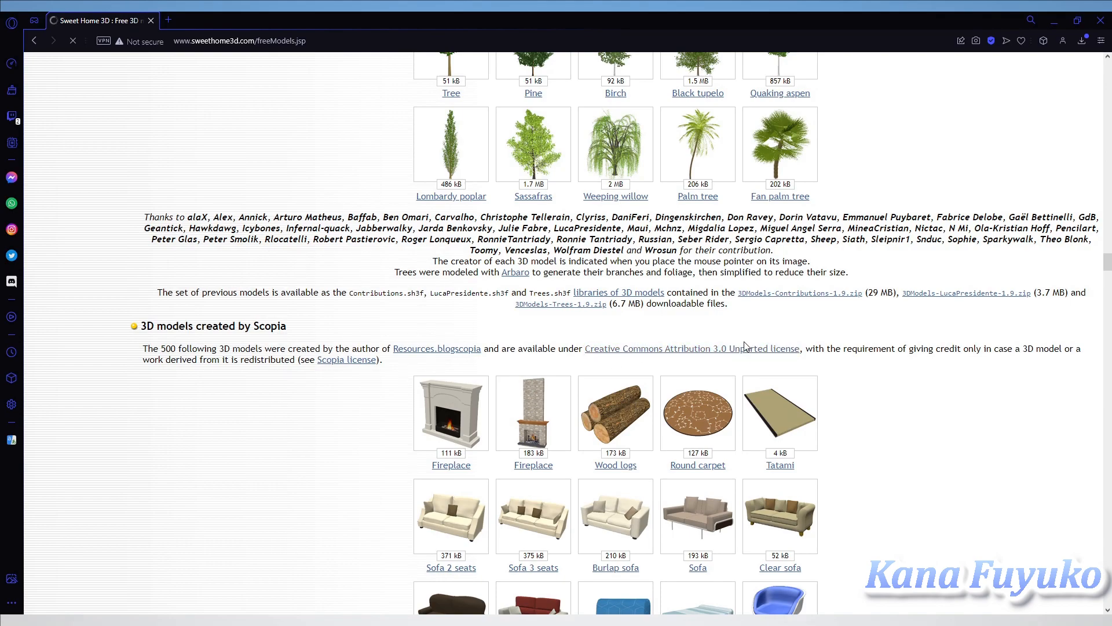
# Open the Creative Commons Attribution 3.0 Unported license, read its terms and return to the free models page.
pyautogui.click(734, 360)
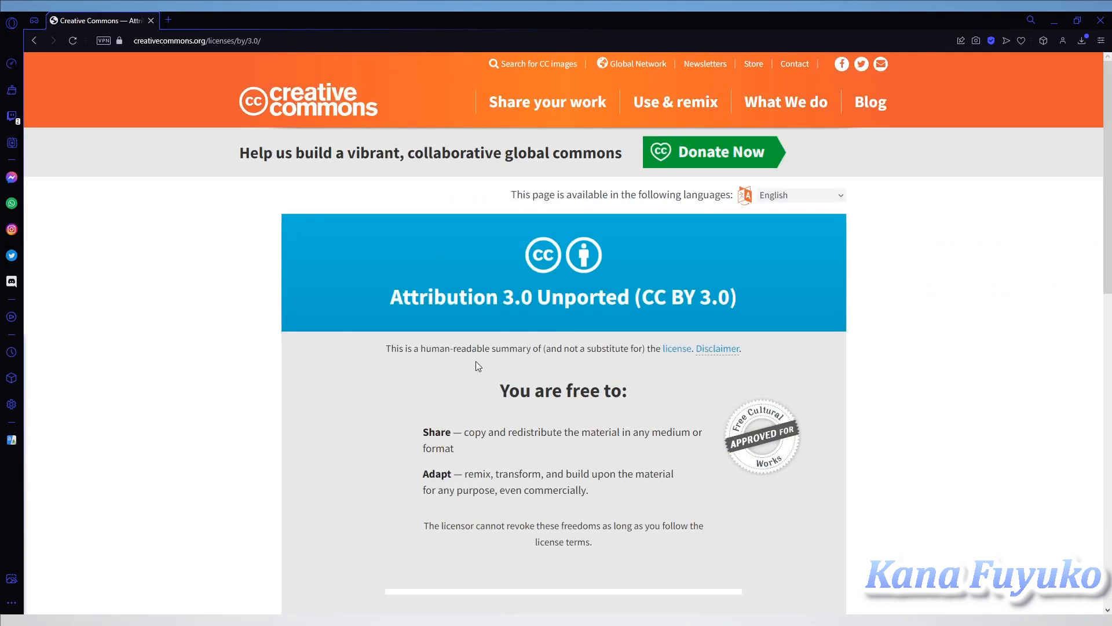
pyautogui.scroll(-2, 474, 363)
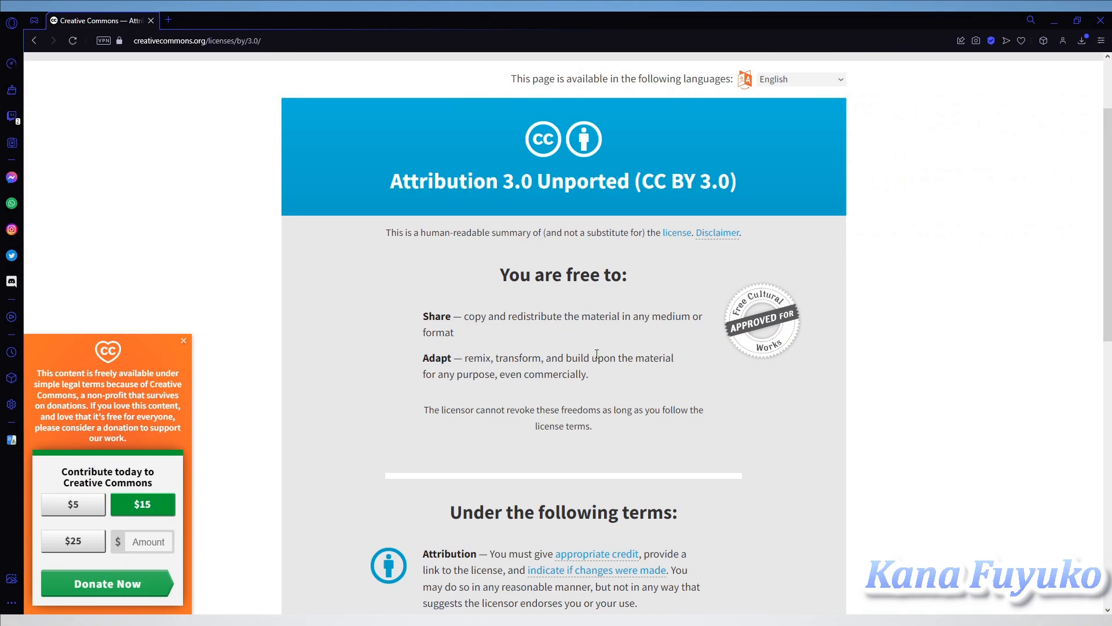
pyautogui.scroll(-7, 454, 457)
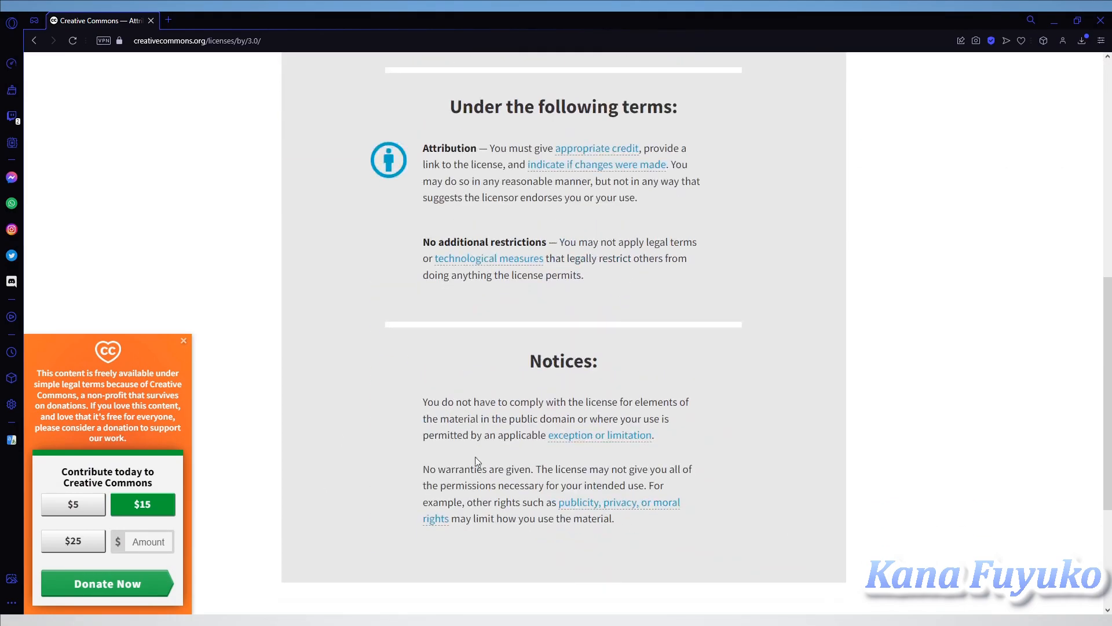
pyautogui.hotkey('alt', 'Left')
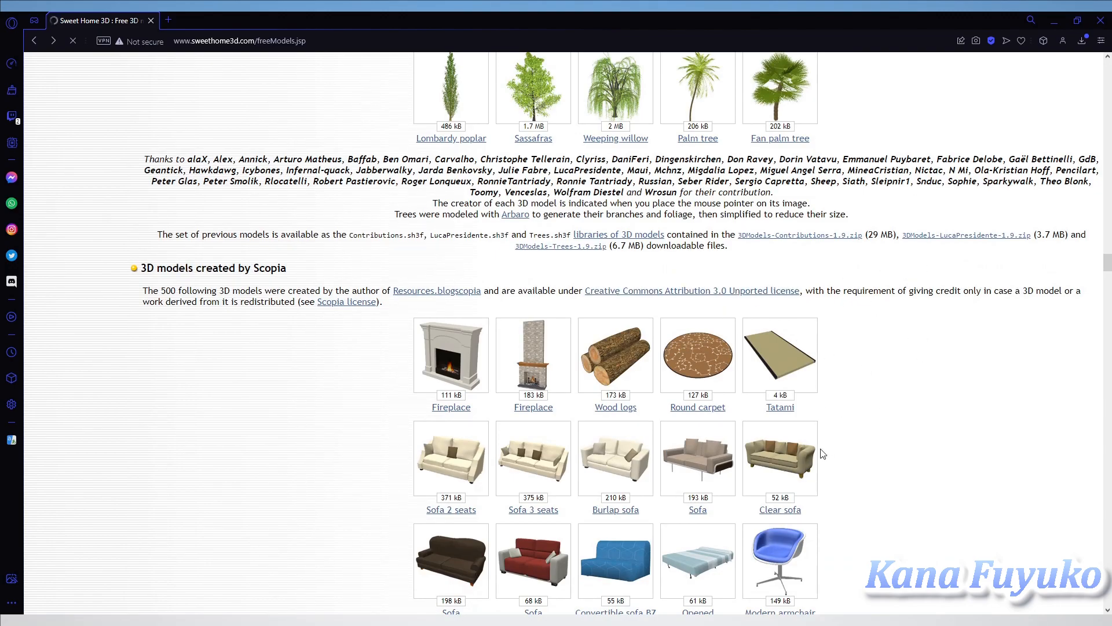
# Browse the remaining free 3D models, including the vehicle and road pieces, and return to the page's beginning.
pyautogui.scroll(-20, 582, 331)
pyautogui.scroll(-20, 642, 364)
pyautogui.scroll(-20, 756, 374)
pyautogui.scroll(-15, 691, 400)
pyautogui.scroll(10, 609, 359)
pyautogui.scroll(2, 547, 331)
pyautogui.scroll(-12, 580, 348)
pyautogui.scroll(-15, 597, 358)
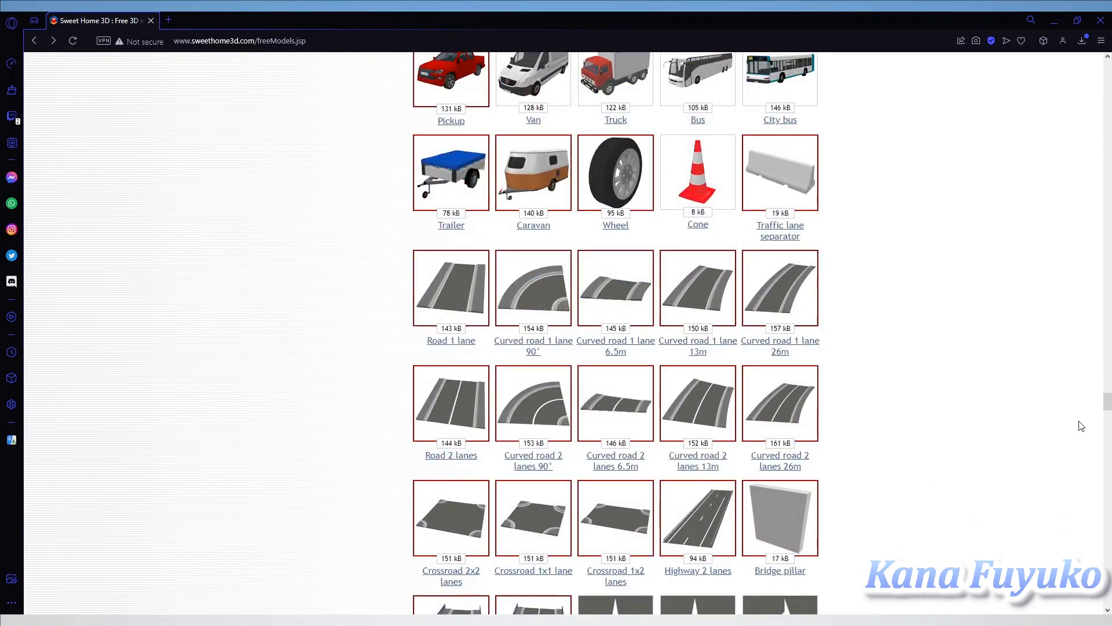
pyautogui.moveTo(1108, 403); pyautogui.dragTo(1107, 69)
pyautogui.scroll(-5, 831, 360)
pyautogui.scroll(-6, 832, 361)
pyautogui.scroll(10, 537, 458)
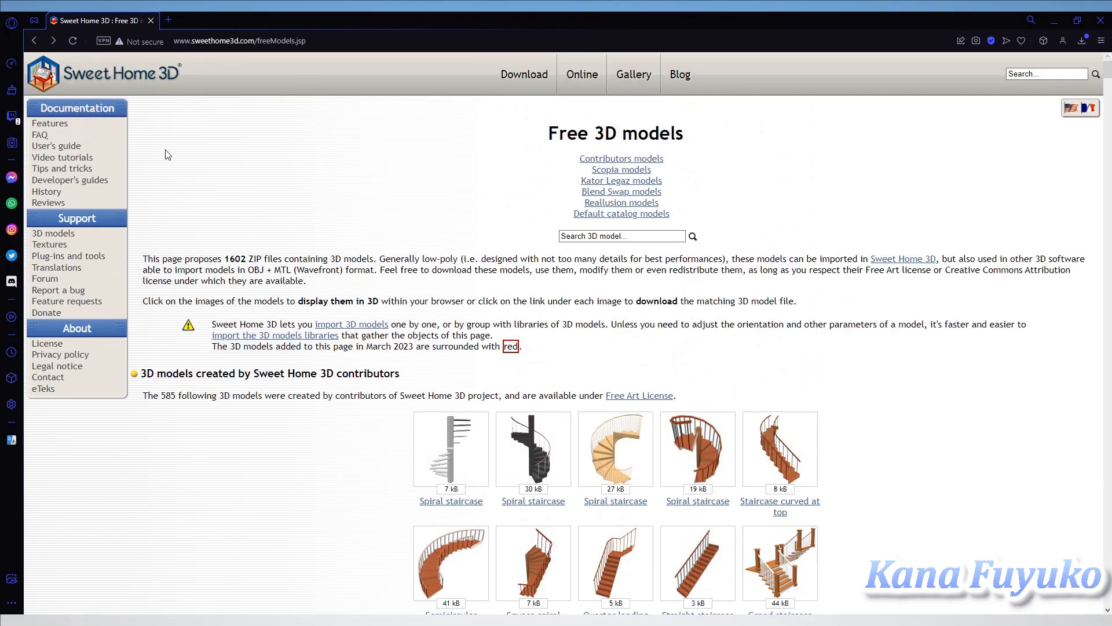
# Open the video tutorials documentation, and switch to the Sweet Home 3D user's guide.
pyautogui.click(73, 157)
pyautogui.scroll(9, 352, 409)
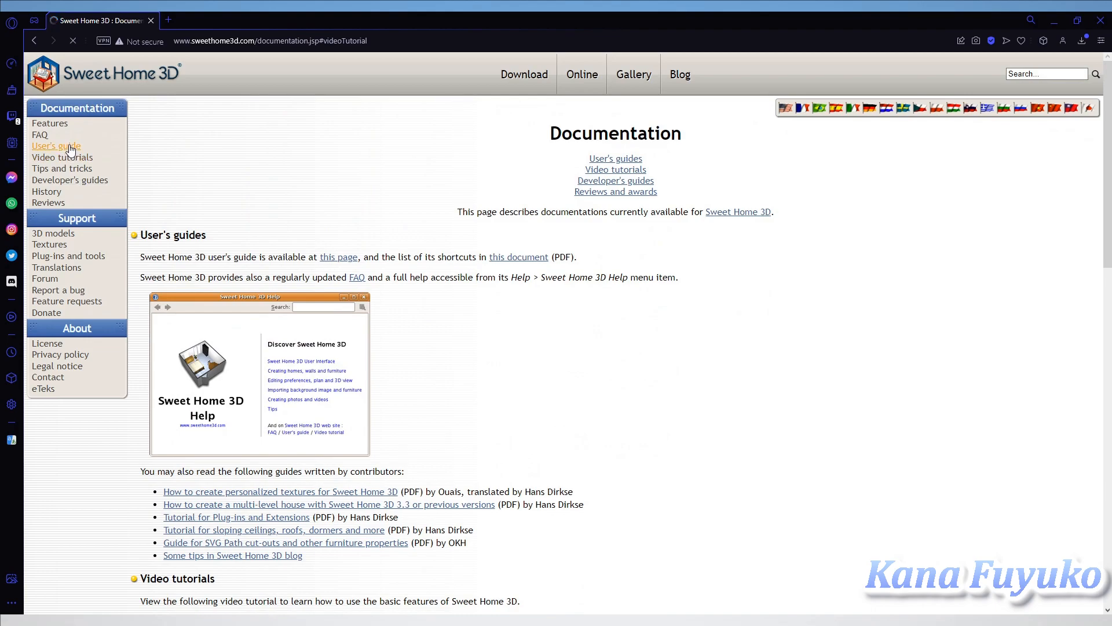
pyautogui.click(64, 146)
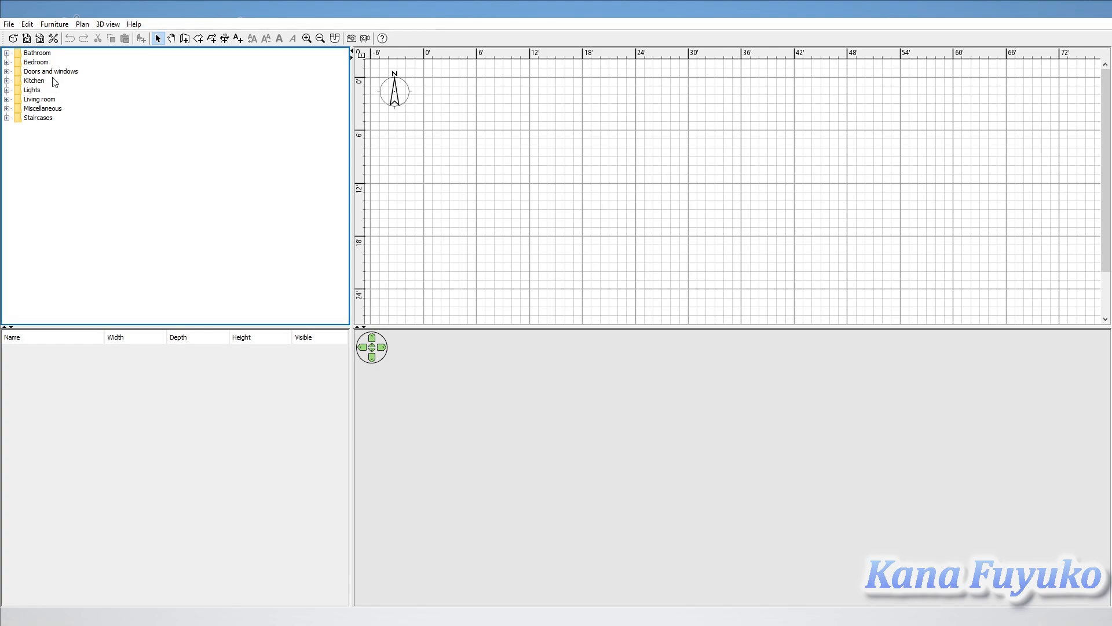
# Look through the door and window models in the catalog's Doors and windows category, and collapse it.
pyautogui.click(38, 63)
pyautogui.click(36, 101)
pyautogui.click(36, 71)
pyautogui.click(7, 72)
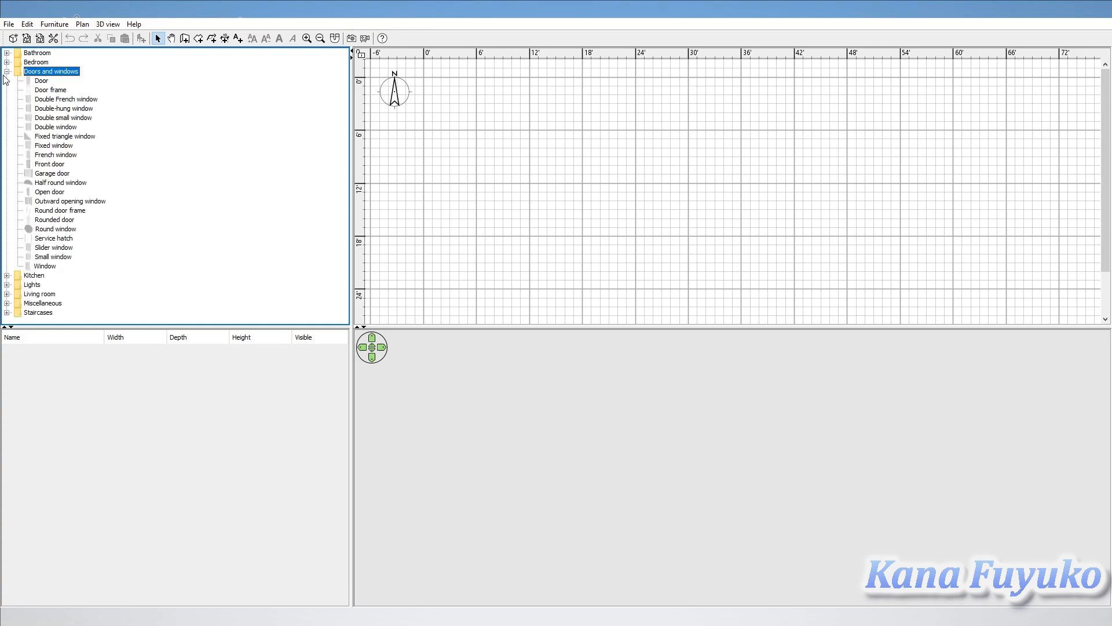
pyautogui.click(64, 99)
pyautogui.click(61, 144)
pyautogui.click(63, 184)
pyautogui.click(45, 257)
pyautogui.click(40, 81)
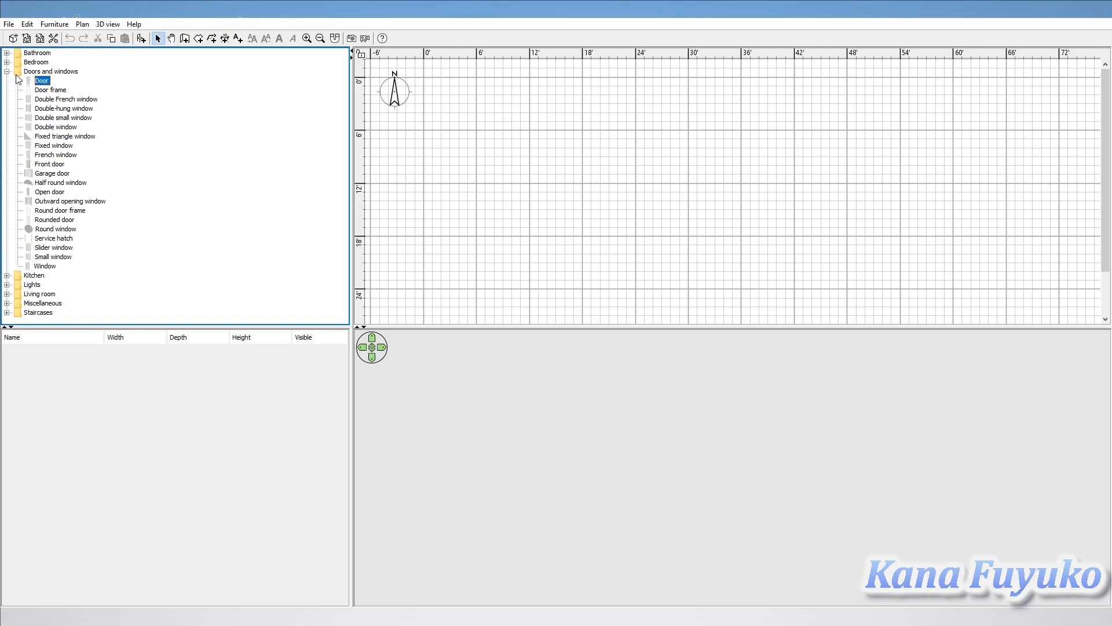
pyautogui.click(7, 71)
# Look through the beds, chest and wardrobe models in the catalog's Bedroom category.
pyautogui.click(7, 62)
pyautogui.click(39, 96)
pyautogui.click(38, 69)
pyautogui.click(41, 105)
pyautogui.click(36, 162)
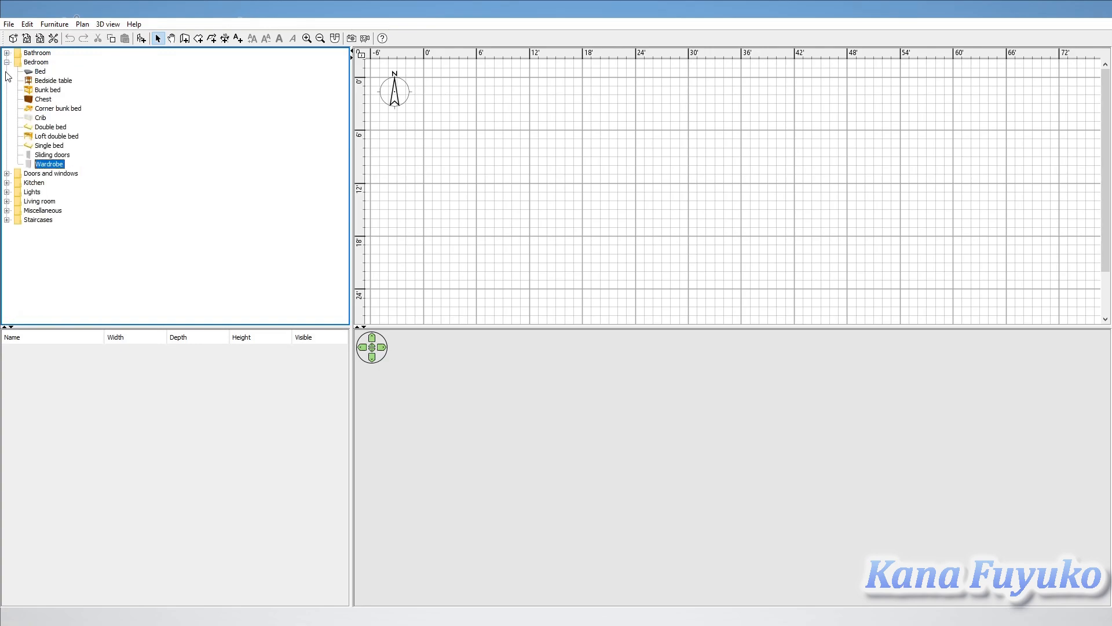
pyautogui.doubleClick(7, 62)
# Look through the fixtures in the Bathroom category, and collapse both the Bathroom and Bedroom categories.
pyautogui.click(7, 53)
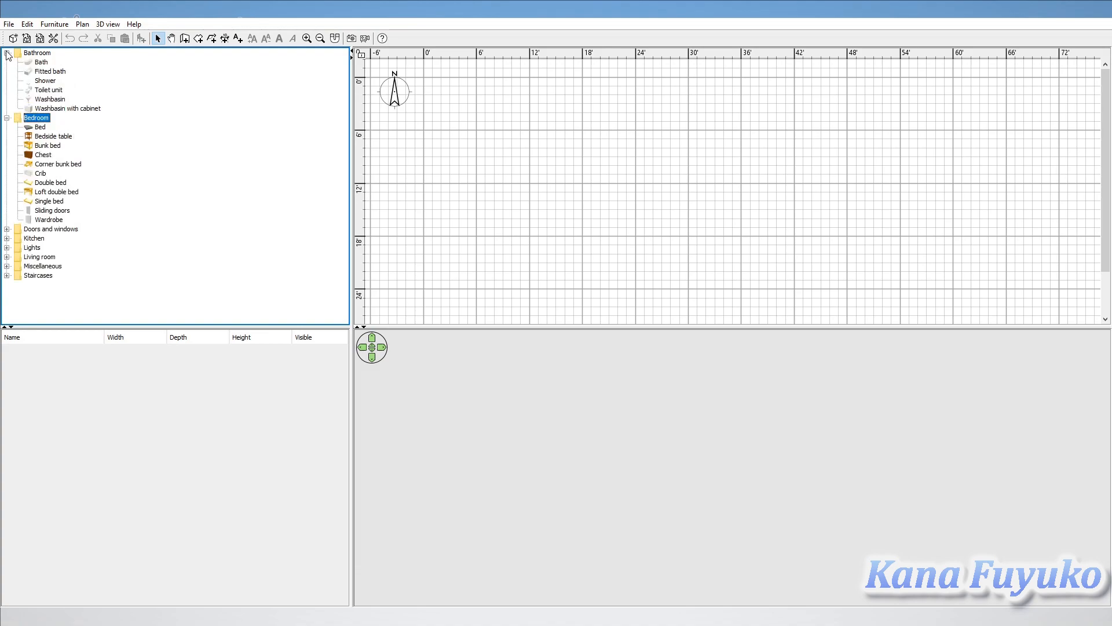
pyautogui.click(48, 91)
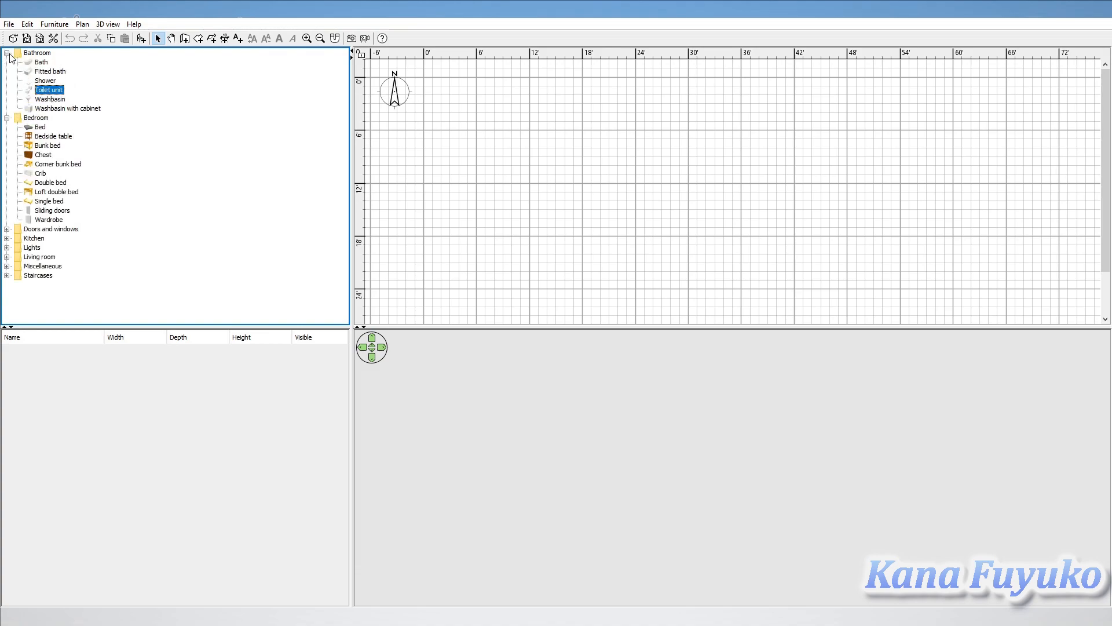
pyautogui.click(7, 53)
pyautogui.click(7, 62)
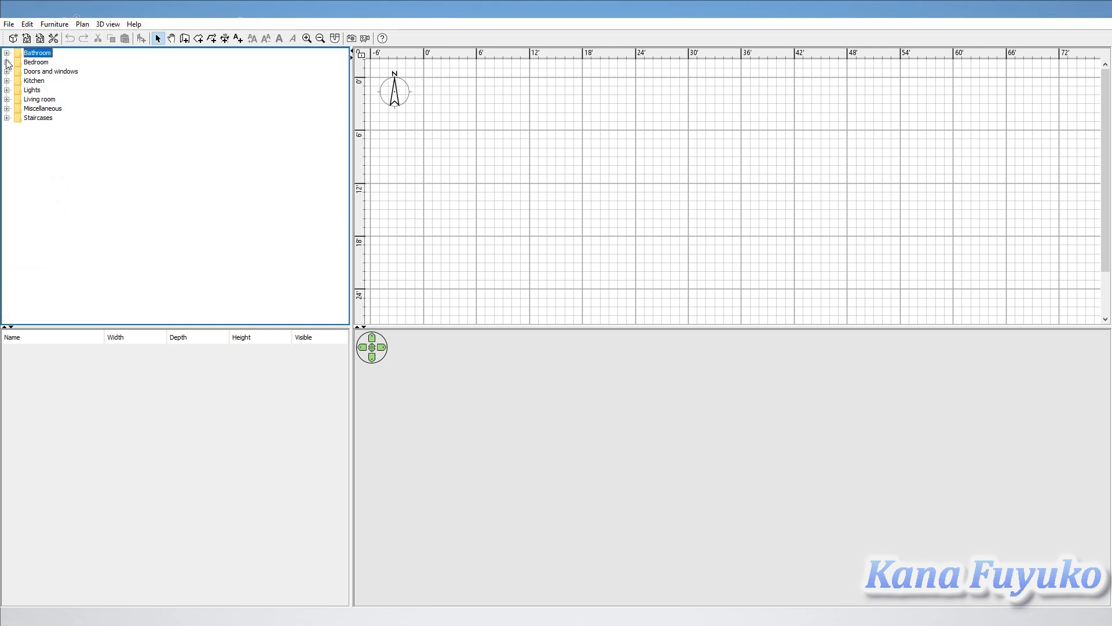
pyautogui.click(39, 109)
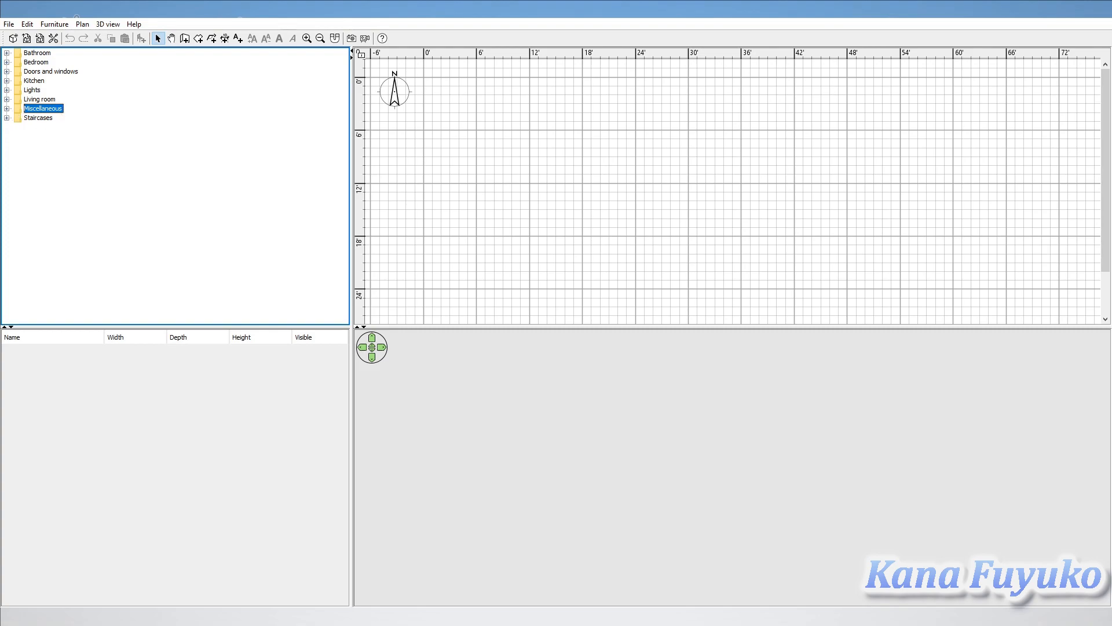
pyautogui.click(38, 72)
pyautogui.click(41, 99)
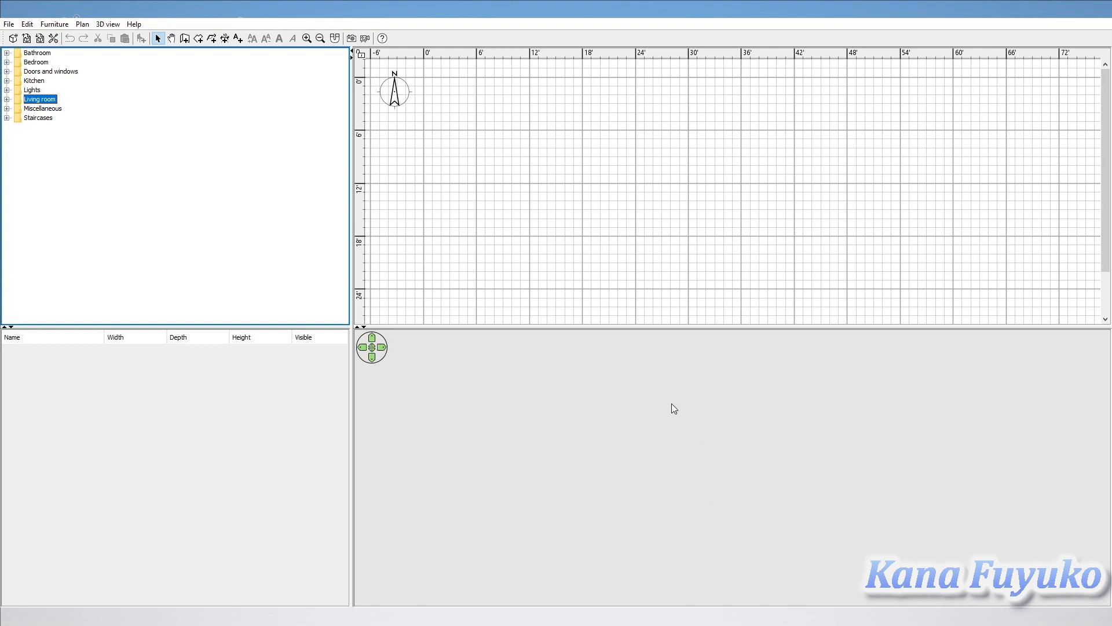
pyautogui.click(603, 185)
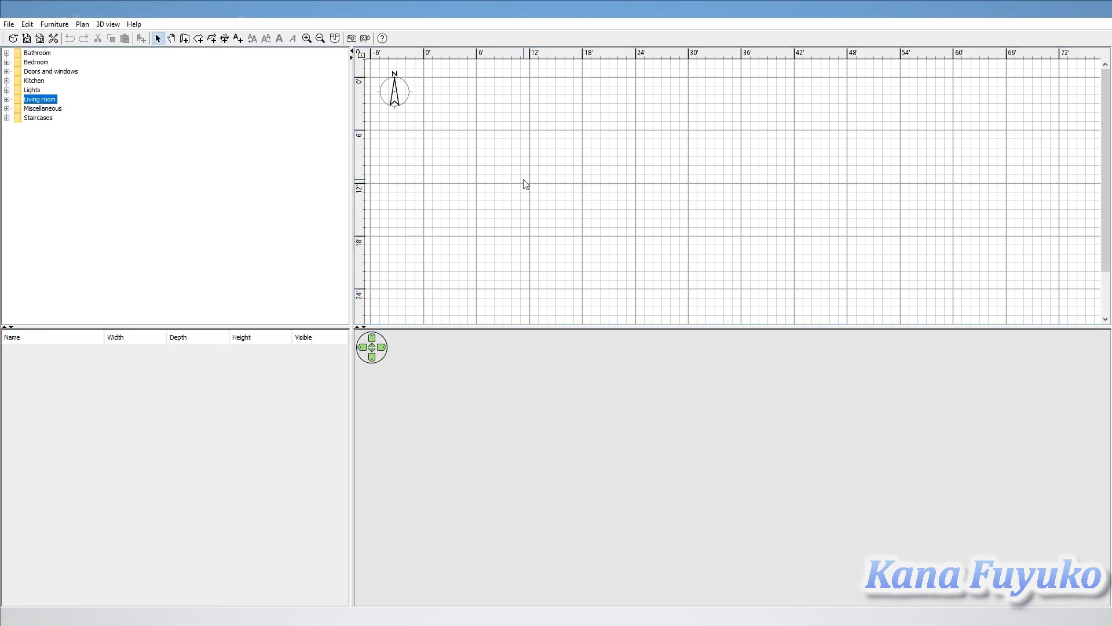
pyautogui.moveTo(548, 170); pyautogui.dragTo(602, 206)
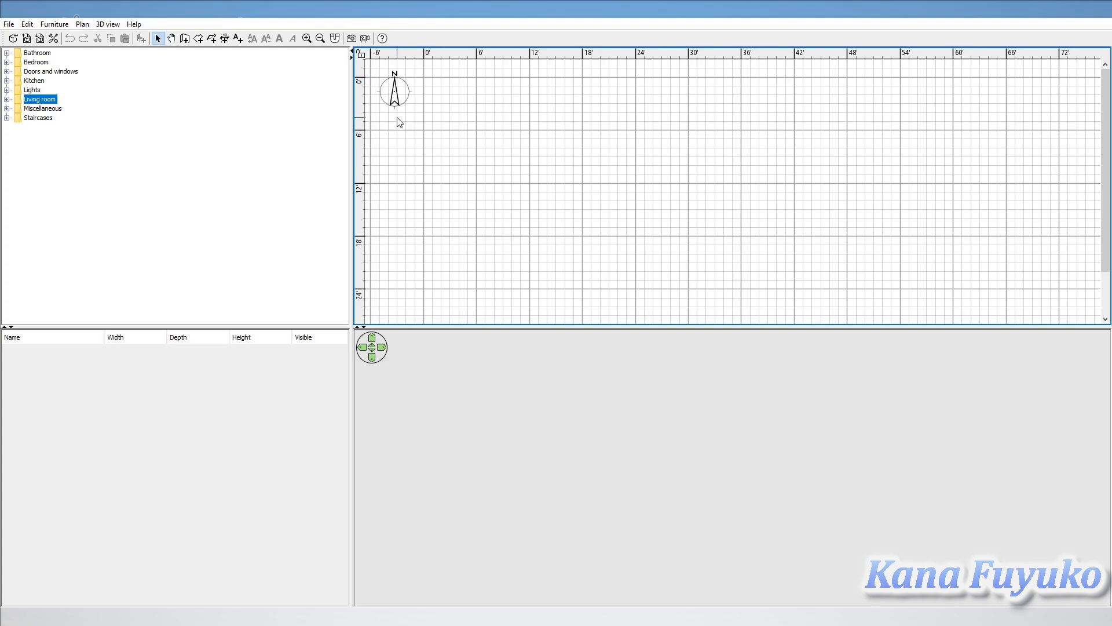
# Create a rectangular room about 19'7" wide and 17'5" deep in the middle of the plan.
pyautogui.click(199, 39)
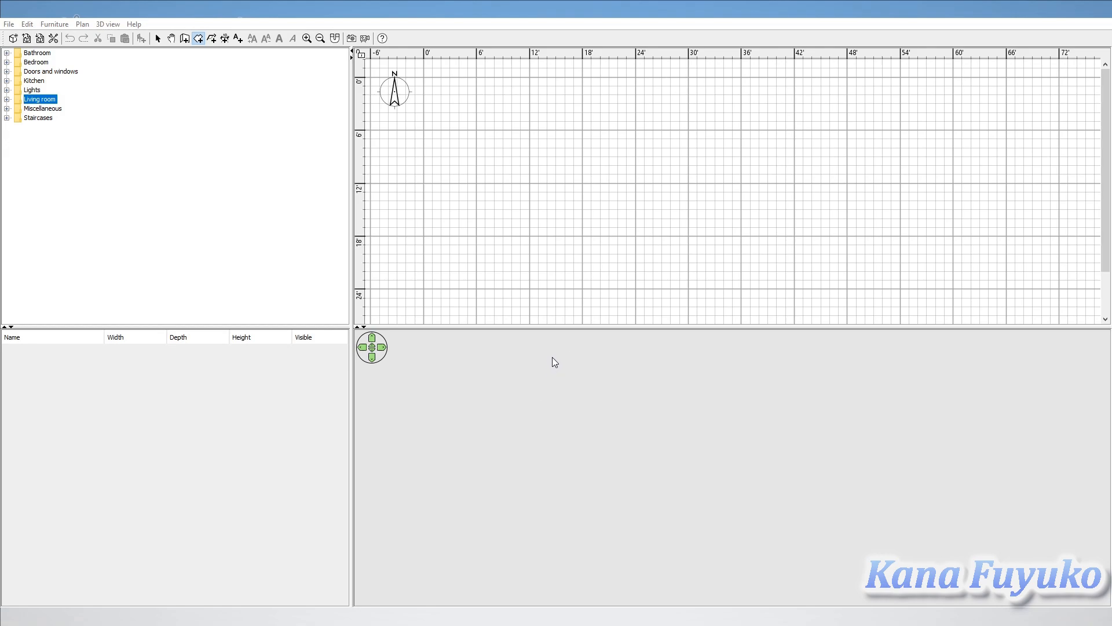
pyautogui.click(555, 339)
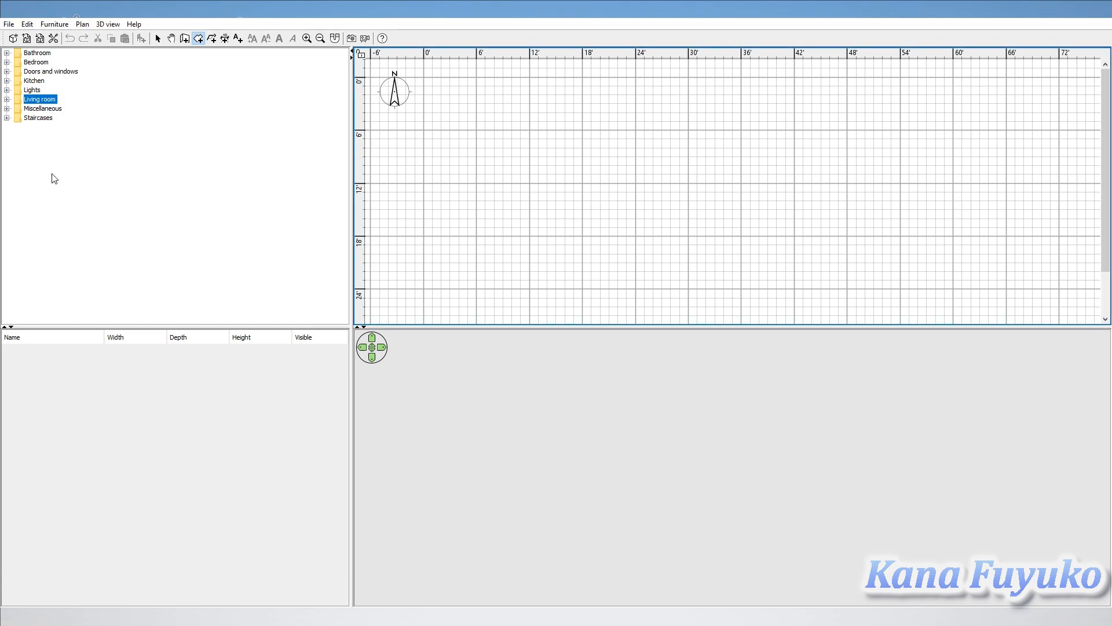
pyautogui.click(200, 40)
pyautogui.click(515, 133)
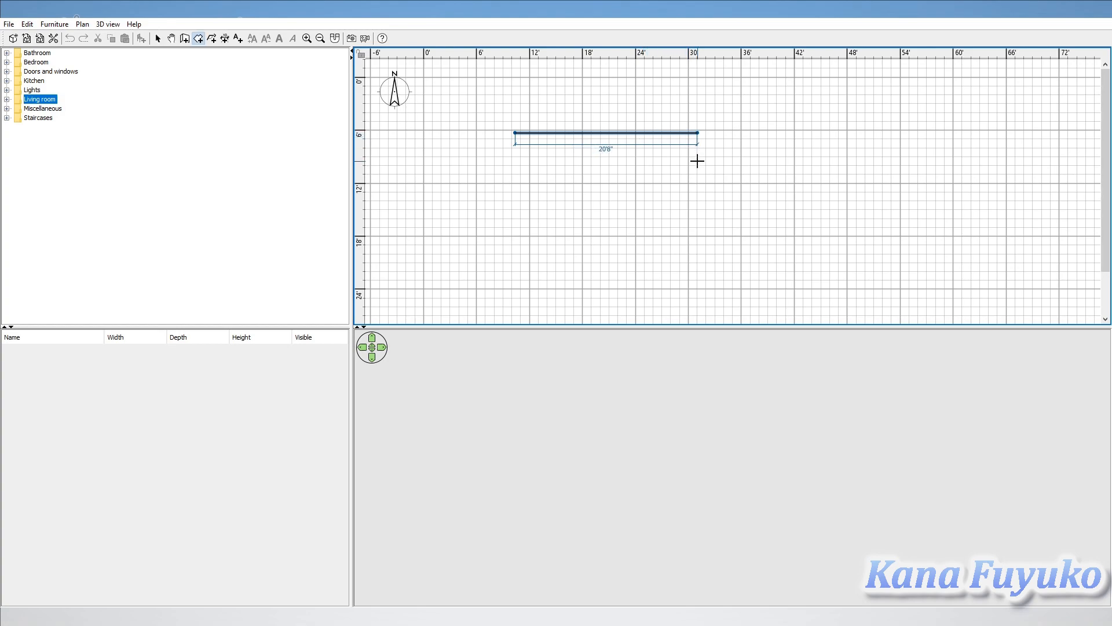
pyautogui.click(689, 133)
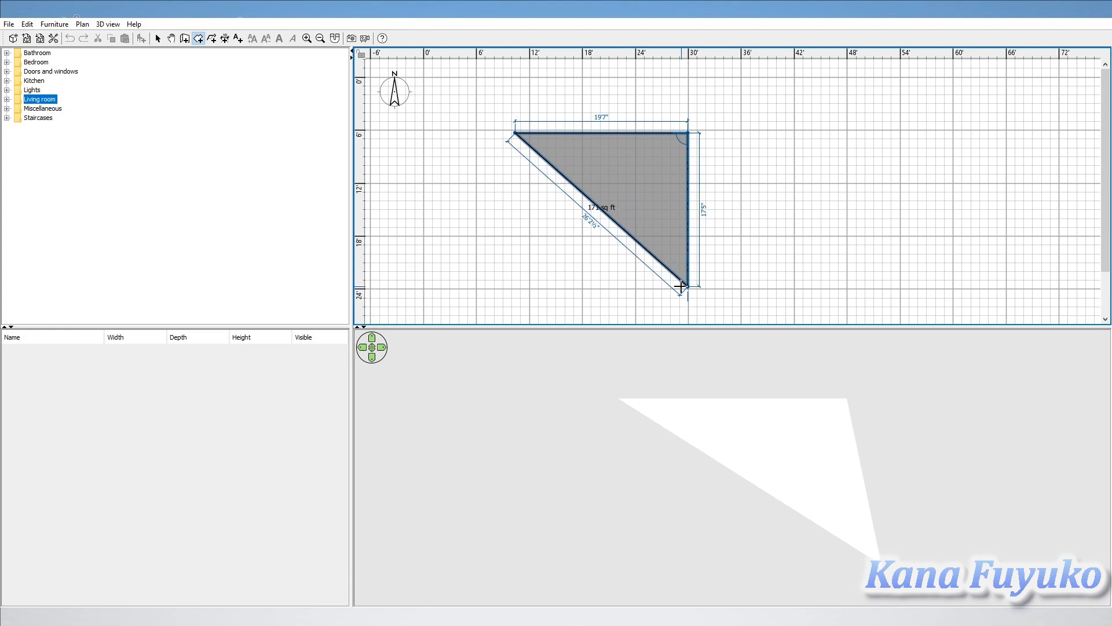
pyautogui.click(688, 287)
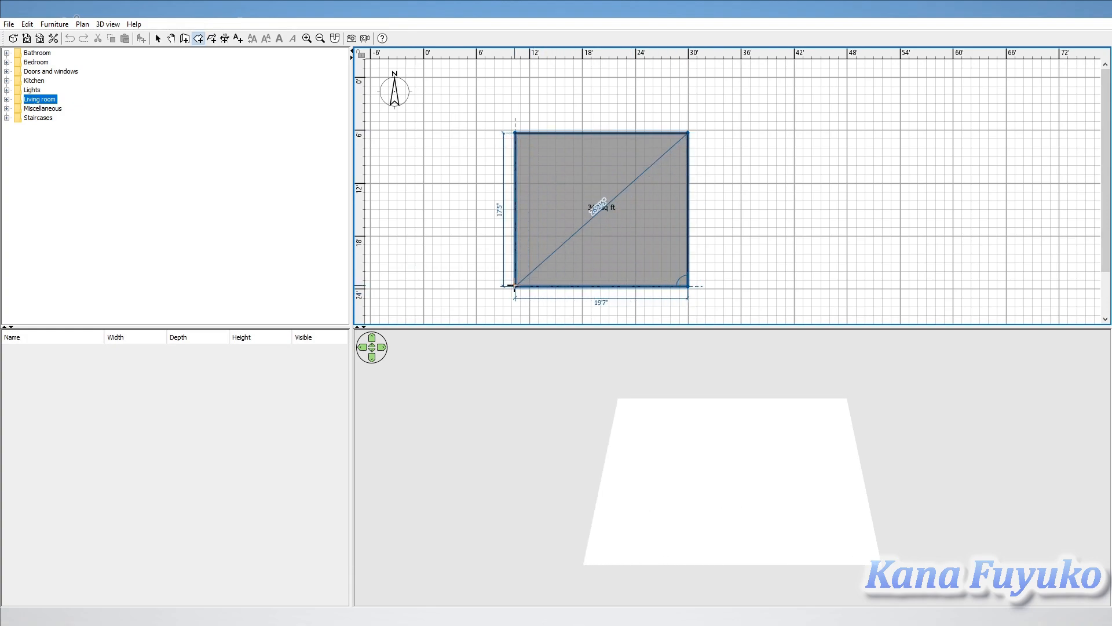
pyautogui.click(514, 286)
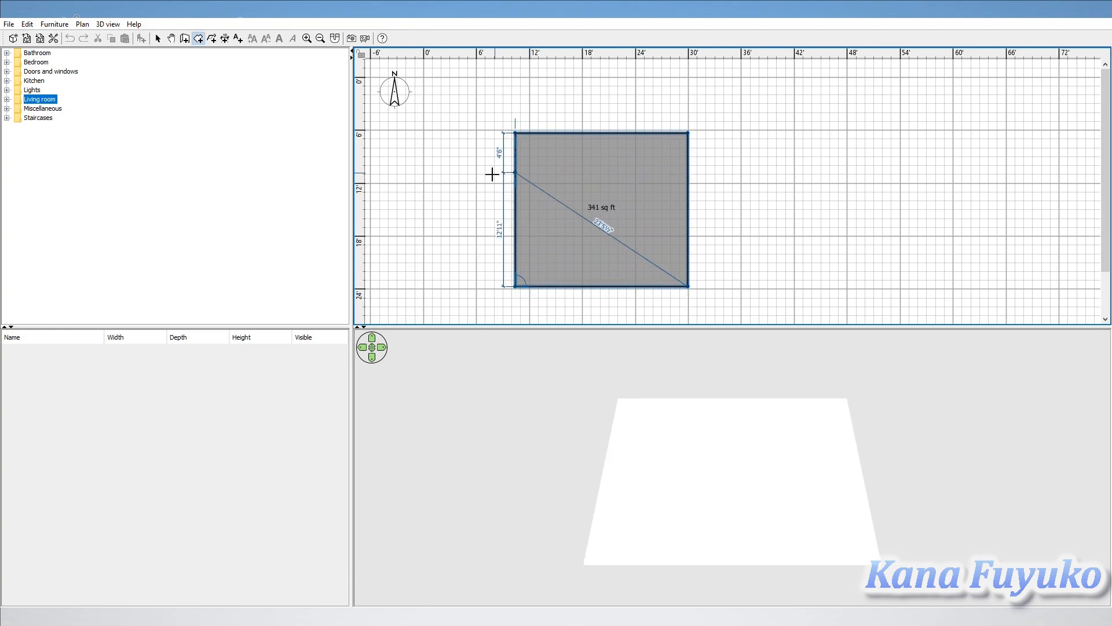
pyautogui.press('Escape')
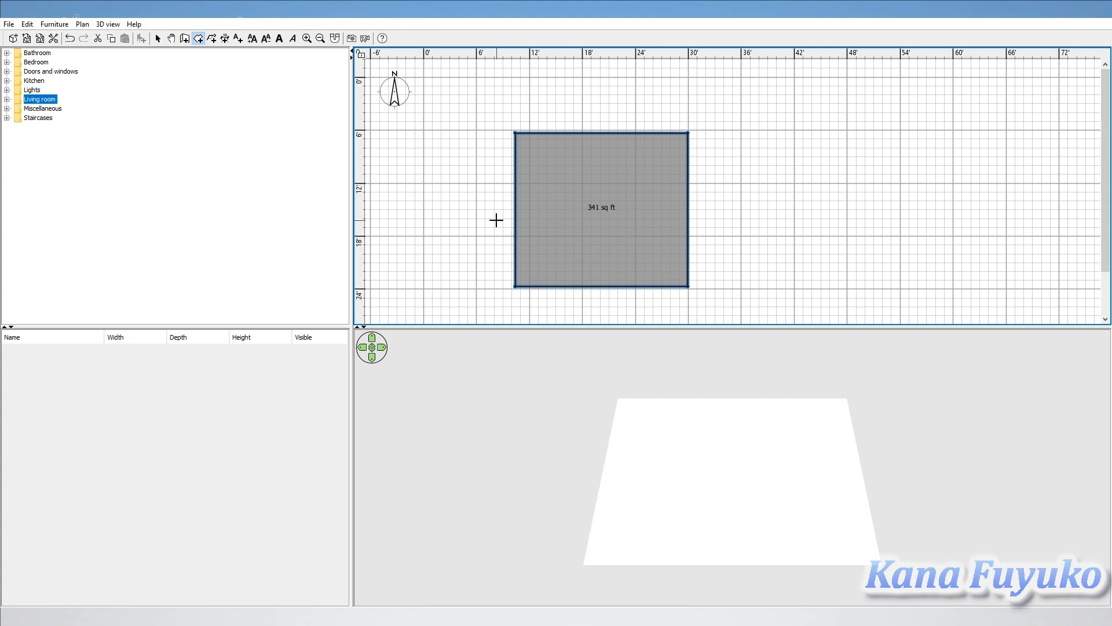
# Create connected walls along all four sides of the rectangular room, starting and ending at its north-west corner.
pyautogui.moveTo(581, 451); pyautogui.dragTo(612, 461)
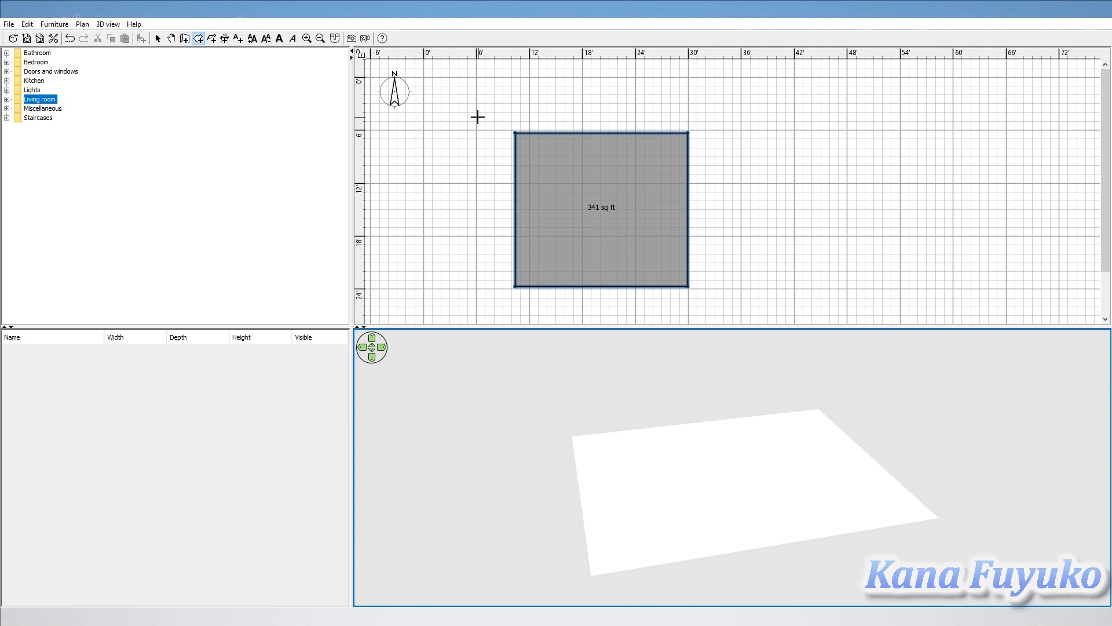
pyautogui.click(186, 39)
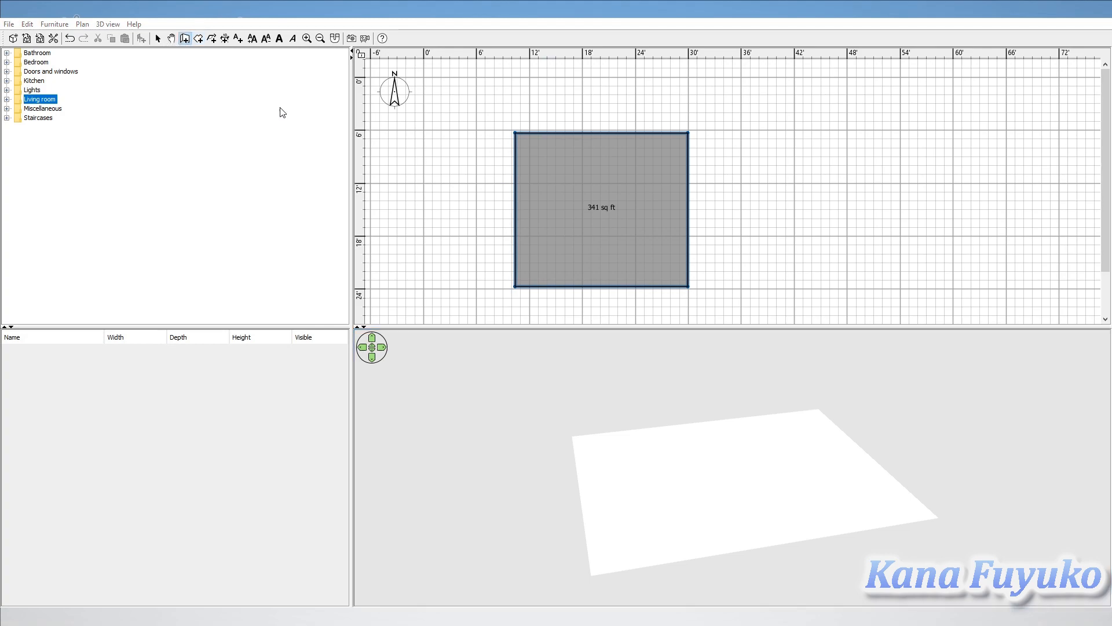
pyautogui.click(551, 387)
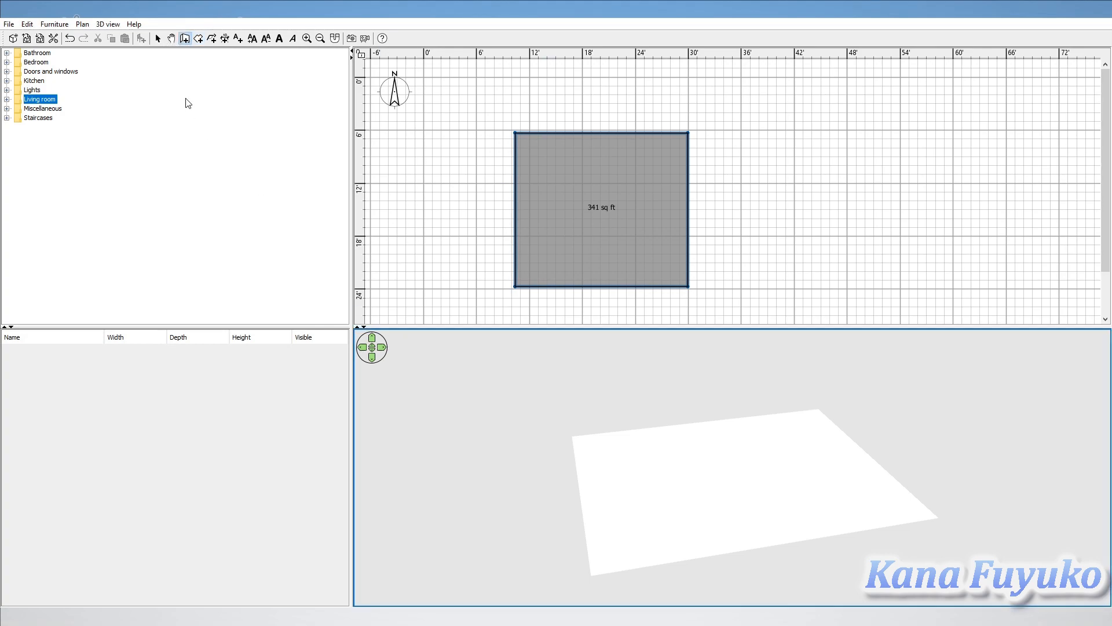
pyautogui.click(158, 39)
pyautogui.moveTo(512, 131)
pyautogui.mouseDown()
pyautogui.moveTo(529, 116)
pyautogui.moveTo(510, 141)
pyautogui.moveTo(510, 132)
pyautogui.mouseUp()
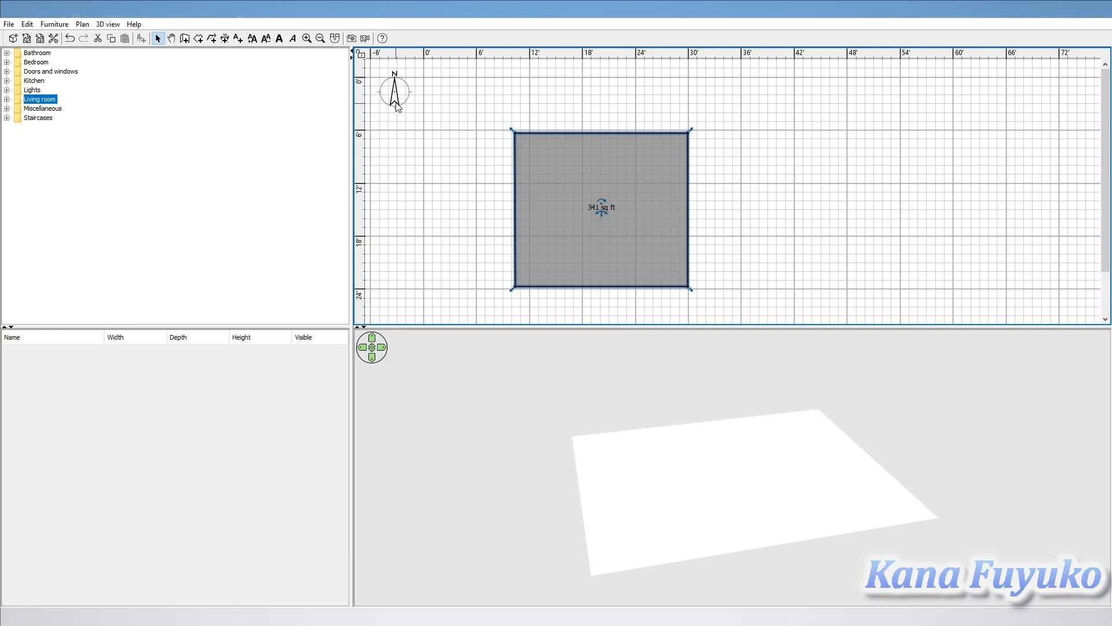
pyautogui.click(184, 39)
pyautogui.click(514, 132)
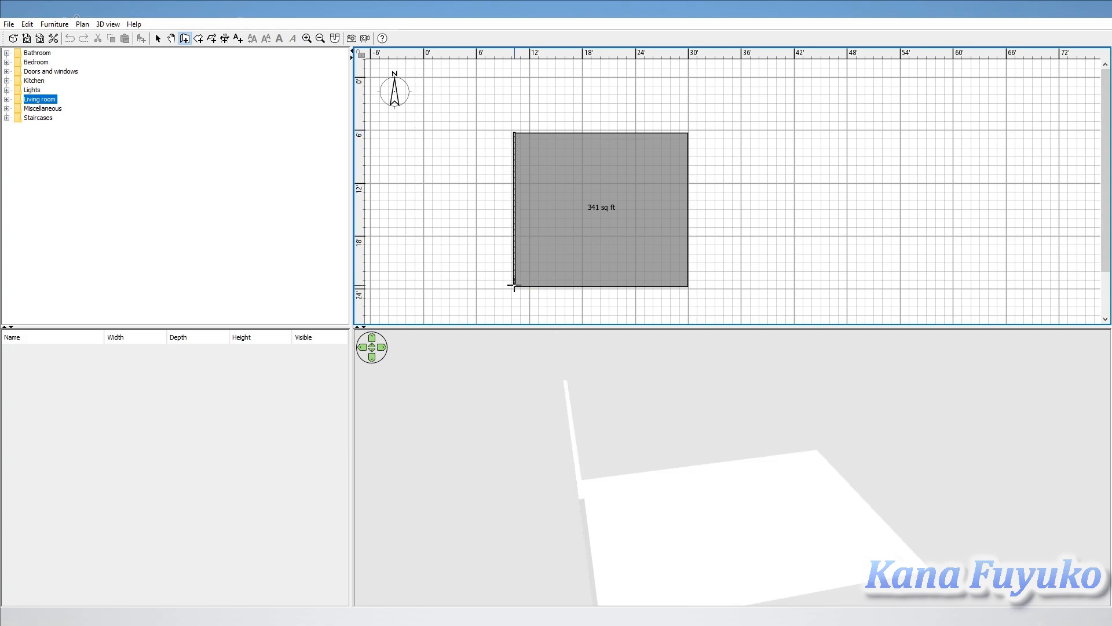
pyautogui.click(514, 285)
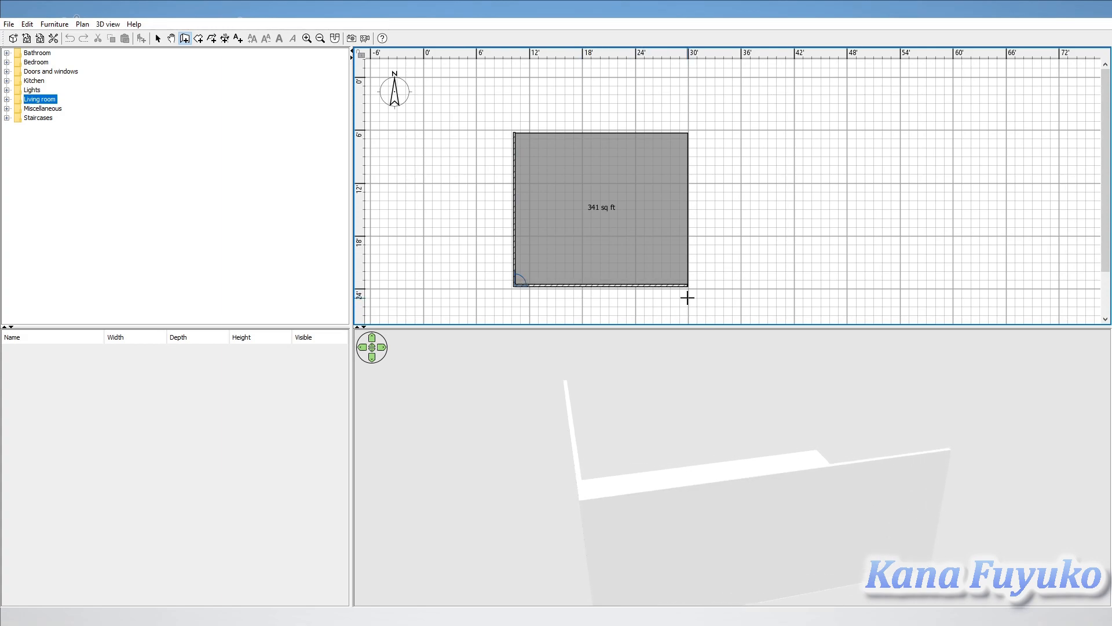
pyautogui.click(687, 293)
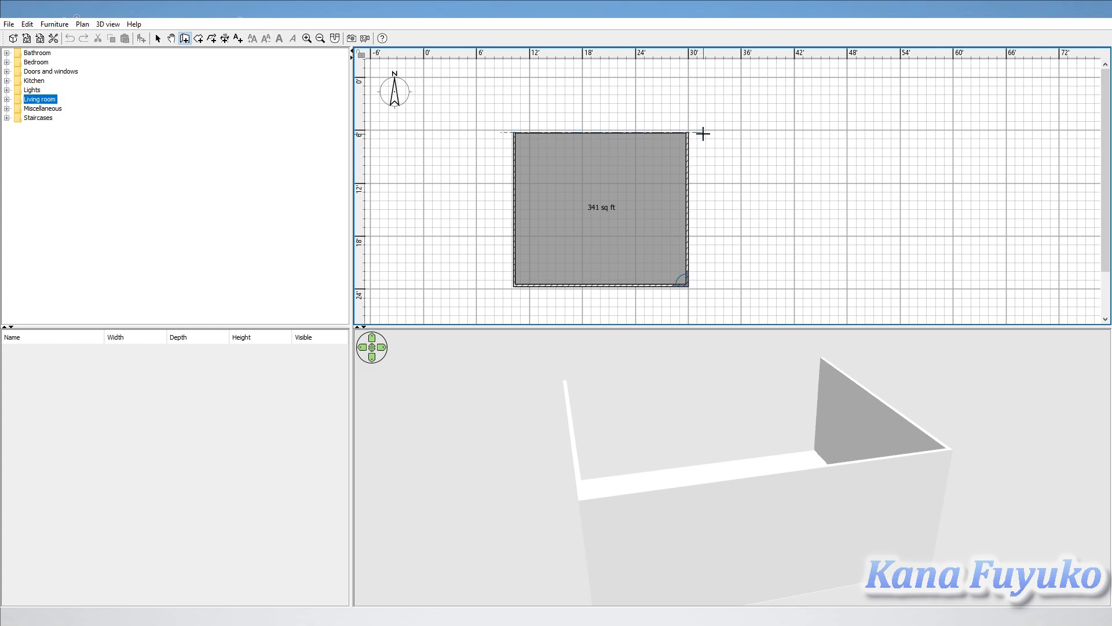
pyautogui.click(692, 133)
pyautogui.click(513, 133)
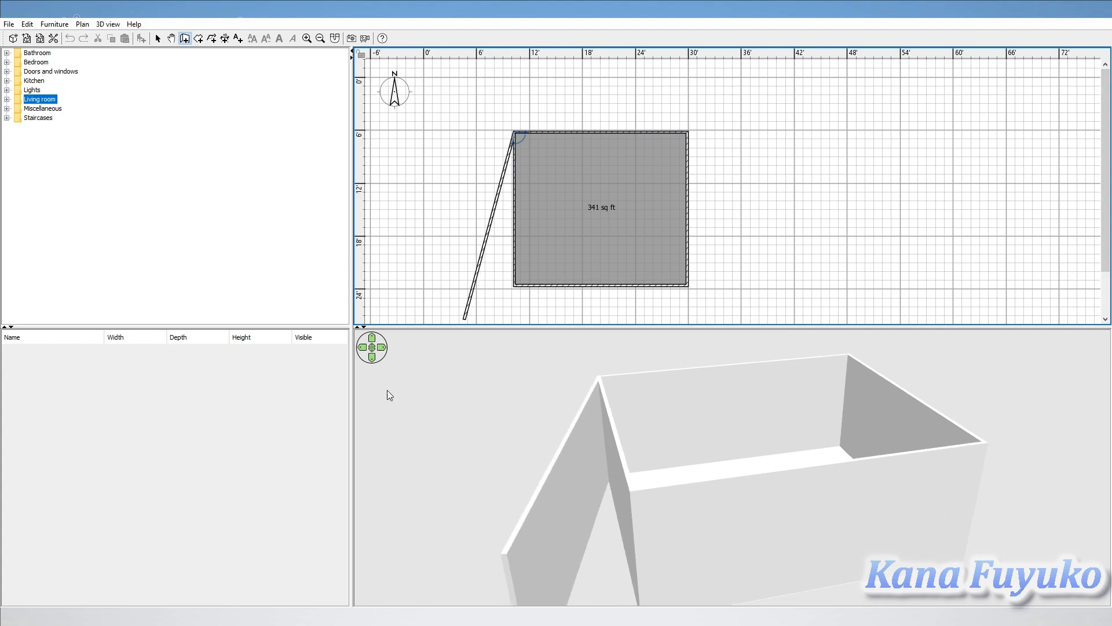
pyautogui.press('Escape')
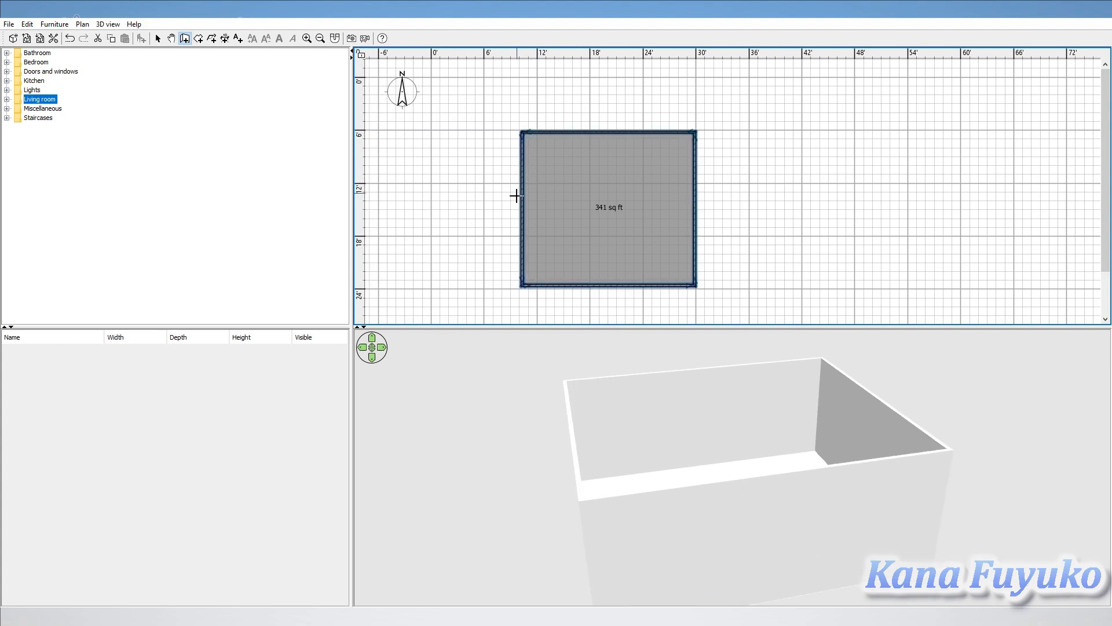
# Try out an irregular open polyline with nine points on the empty plan area west of the room, and undo it.
pyautogui.moveTo(666, 452)
pyautogui.mouseDown()
pyautogui.moveTo(675, 496)
pyautogui.moveTo(797, 512)
pyautogui.moveTo(776, 461)
pyautogui.moveTo(648, 509)
pyautogui.moveTo(559, 486)
pyautogui.moveTo(707, 400)
pyautogui.moveTo(632, 494)
pyautogui.moveTo(670, 459)
pyautogui.moveTo(693, 467)
pyautogui.moveTo(670, 439)
pyautogui.mouseUp()
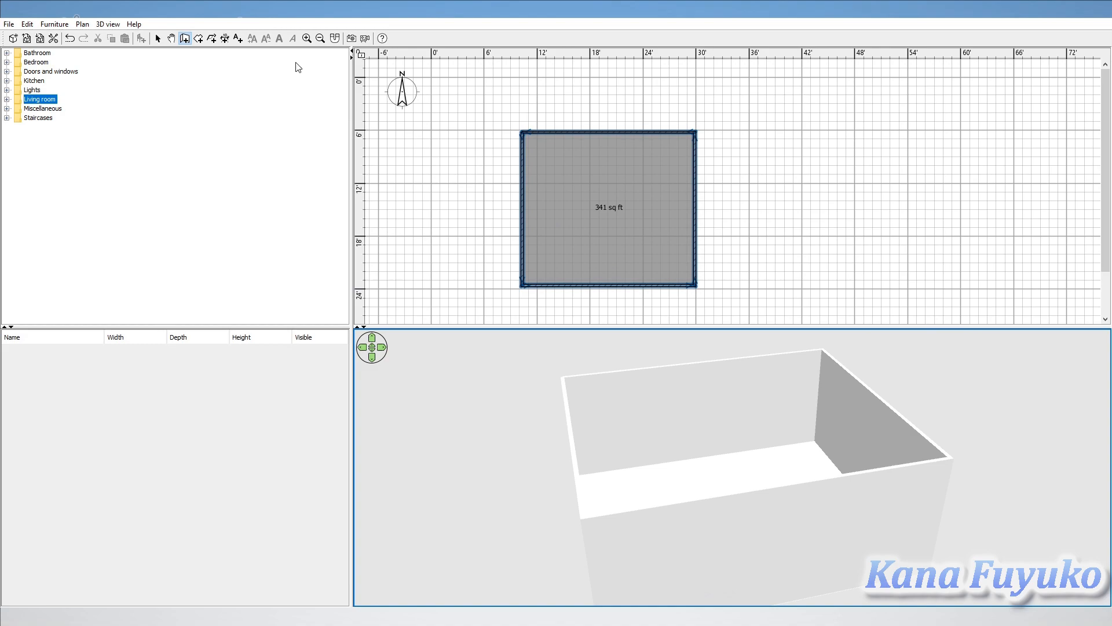
pyautogui.click(212, 38)
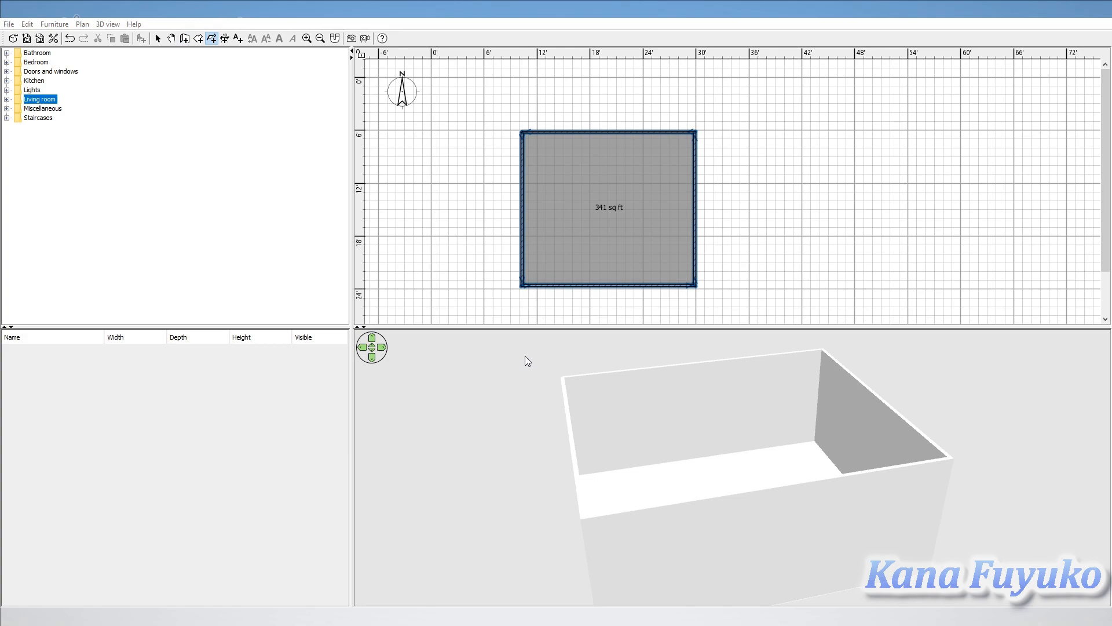
pyautogui.click(550, 375)
pyautogui.click(431, 135)
pyautogui.click(458, 135)
pyautogui.click(459, 192)
pyautogui.click(487, 193)
pyautogui.click(473, 247)
pyautogui.click(503, 295)
pyautogui.click(435, 229)
pyautogui.click(420, 203)
pyautogui.click(420, 137)
pyautogui.press('Escape')
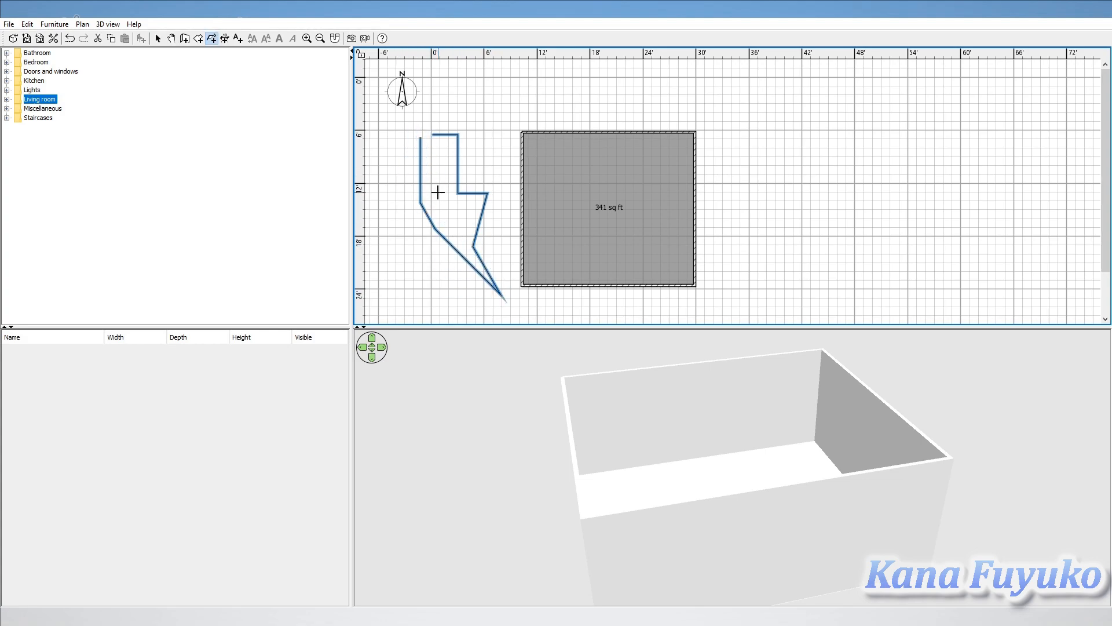
pyautogui.hotkey('ctrl', 'z')
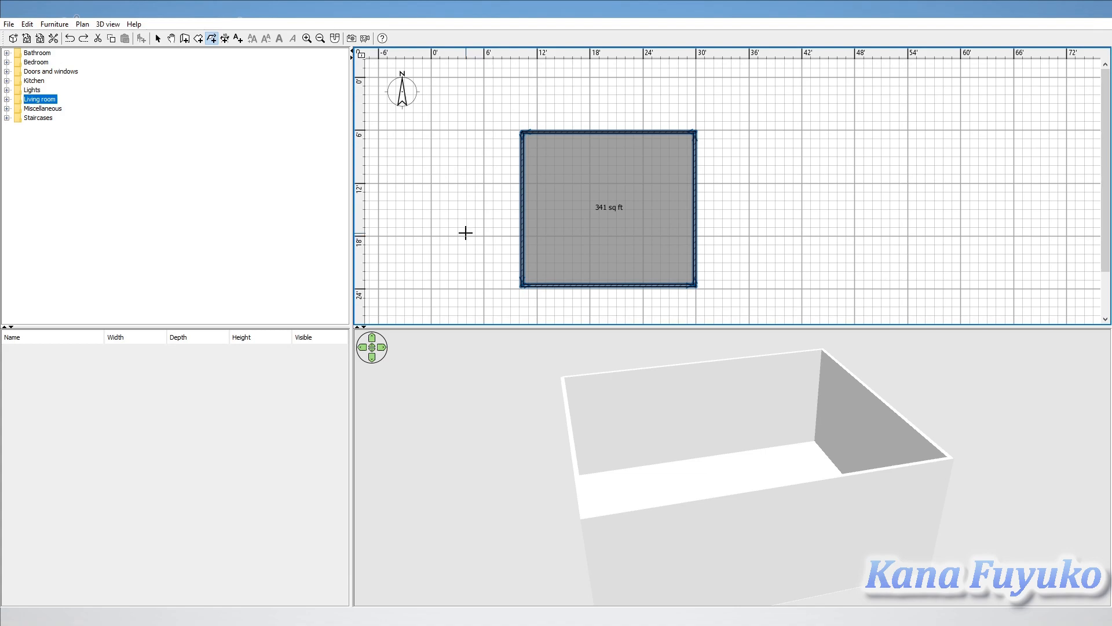
# Examine the walled room from several angles in the 3D view, and finish in selection mode.
pyautogui.click(157, 39)
pyautogui.moveTo(631, 452); pyautogui.dragTo(635, 406)
pyautogui.moveTo(586, 377)
pyautogui.mouseDown()
pyautogui.moveTo(610, 396)
pyautogui.moveTo(579, 373)
pyautogui.mouseUp()
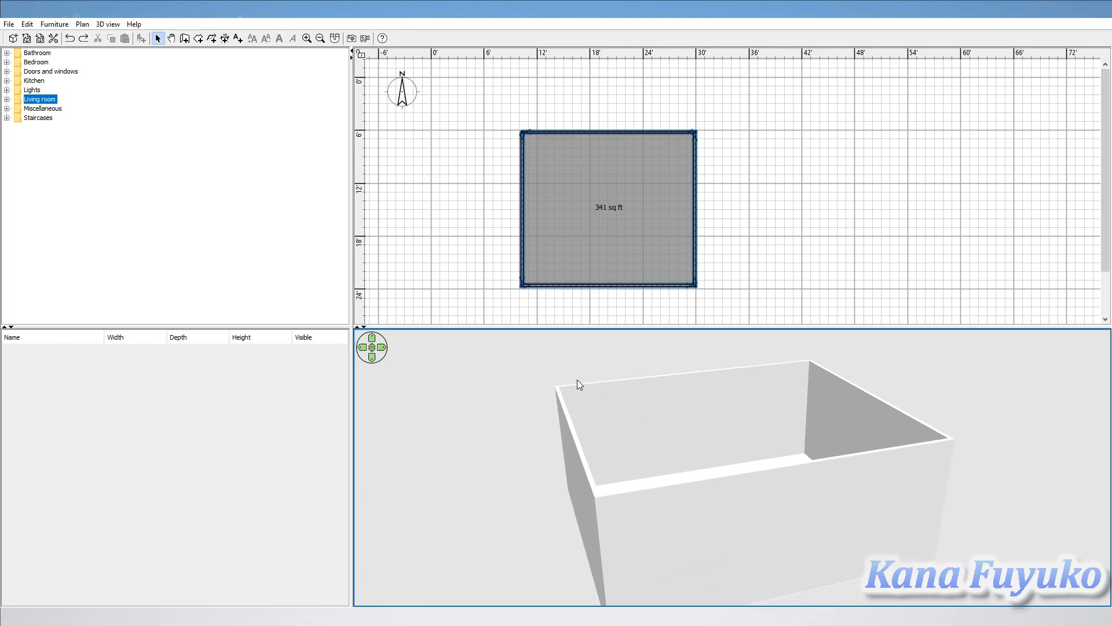
pyautogui.moveTo(629, 406); pyautogui.dragTo(584, 425)
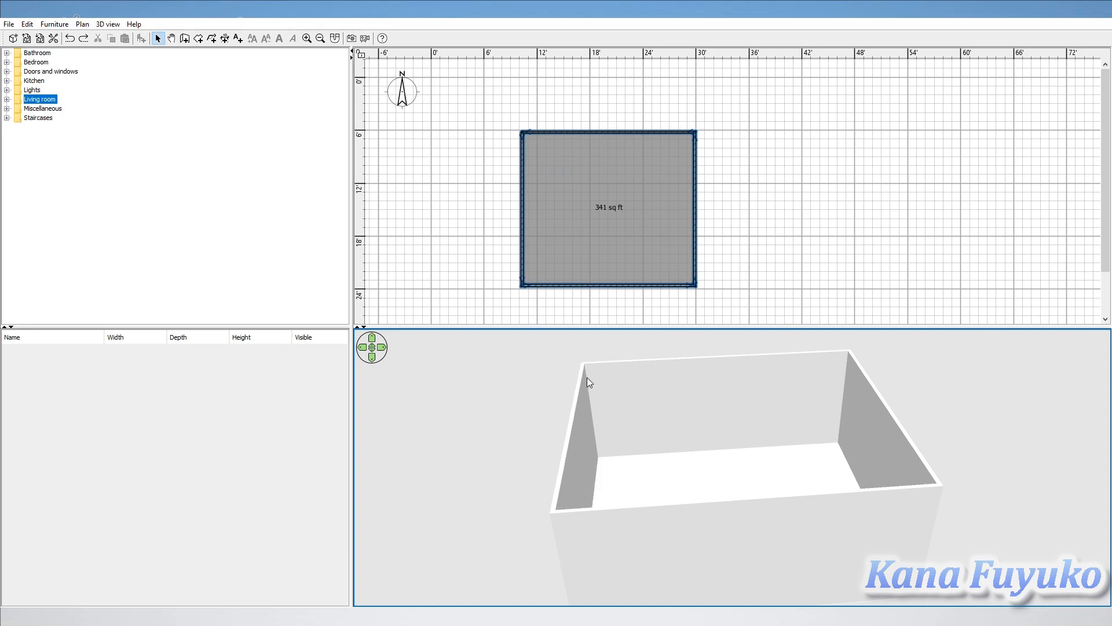
pyautogui.click(185, 39)
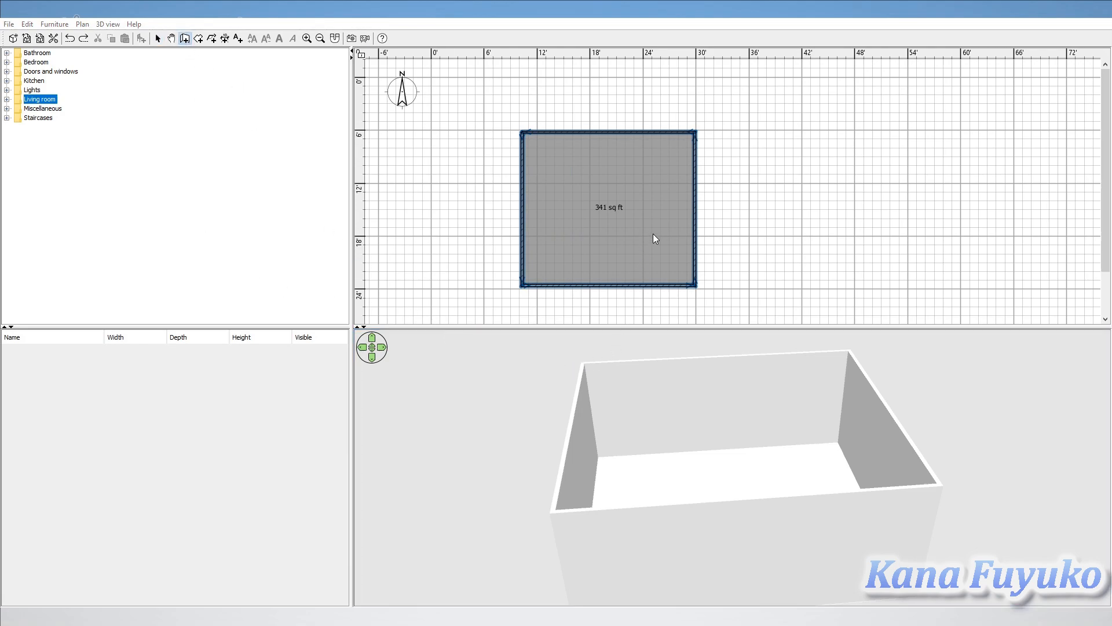
pyautogui.click(200, 39)
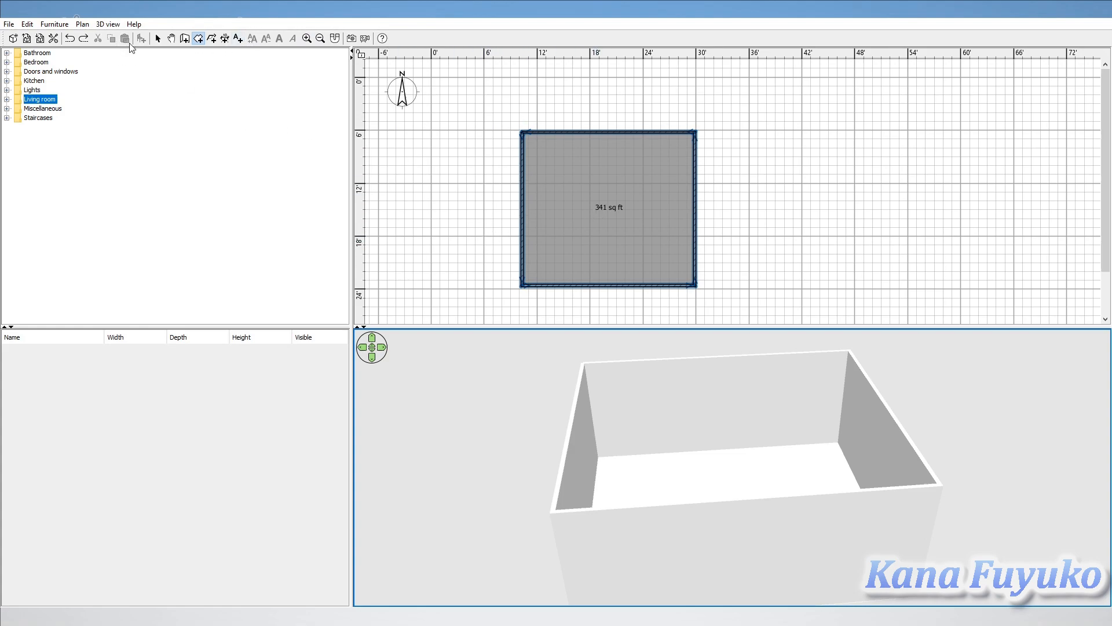
pyautogui.click(158, 40)
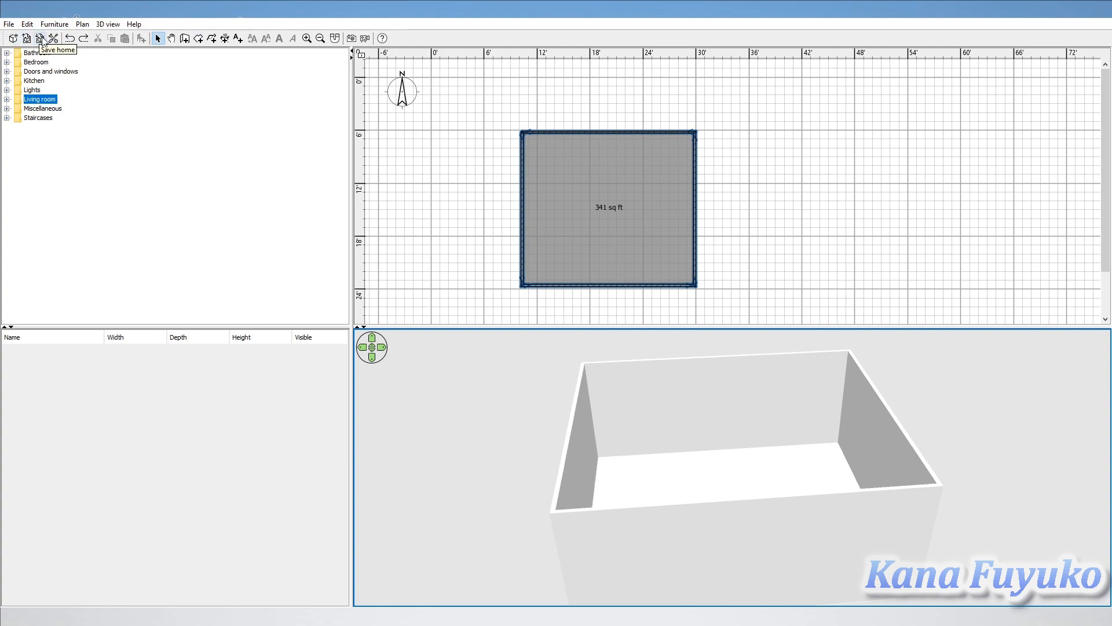
pyautogui.moveTo(638, 466); pyautogui.dragTo(671, 465)
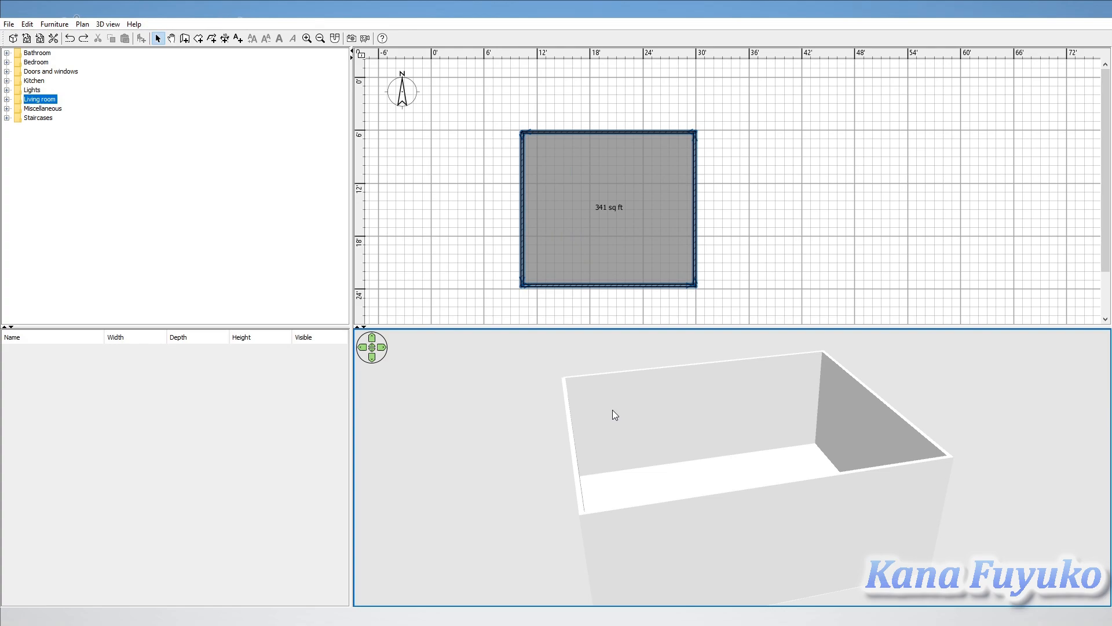
pyautogui.moveTo(615, 416); pyautogui.dragTo(732, 408)
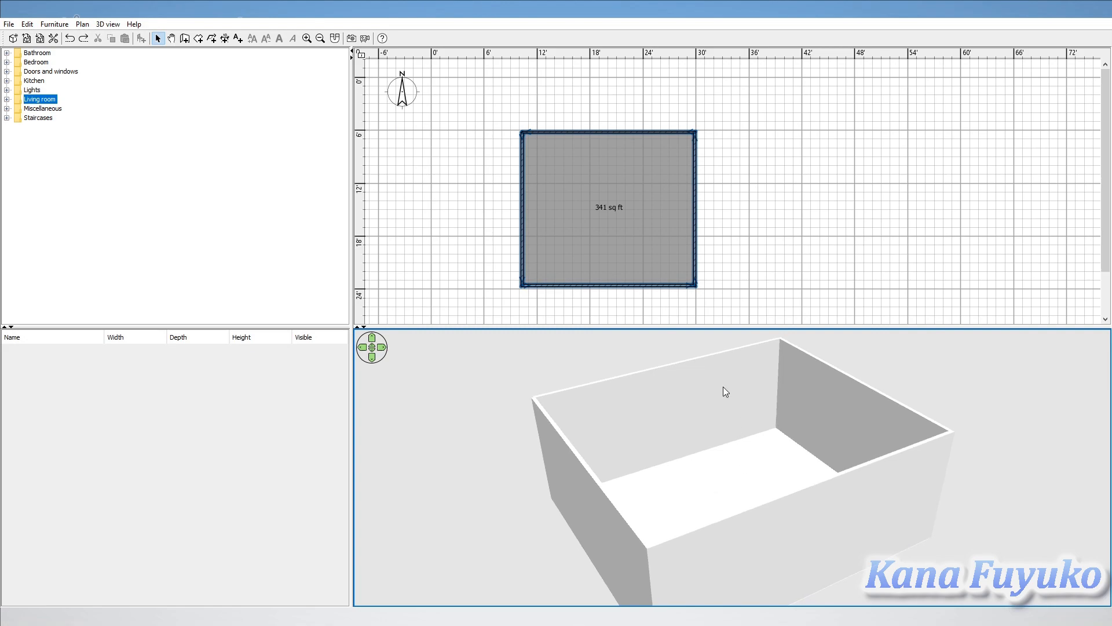
pyautogui.moveTo(679, 447); pyautogui.dragTo(621, 434)
pyautogui.moveTo(681, 469); pyautogui.dragTo(516, 370)
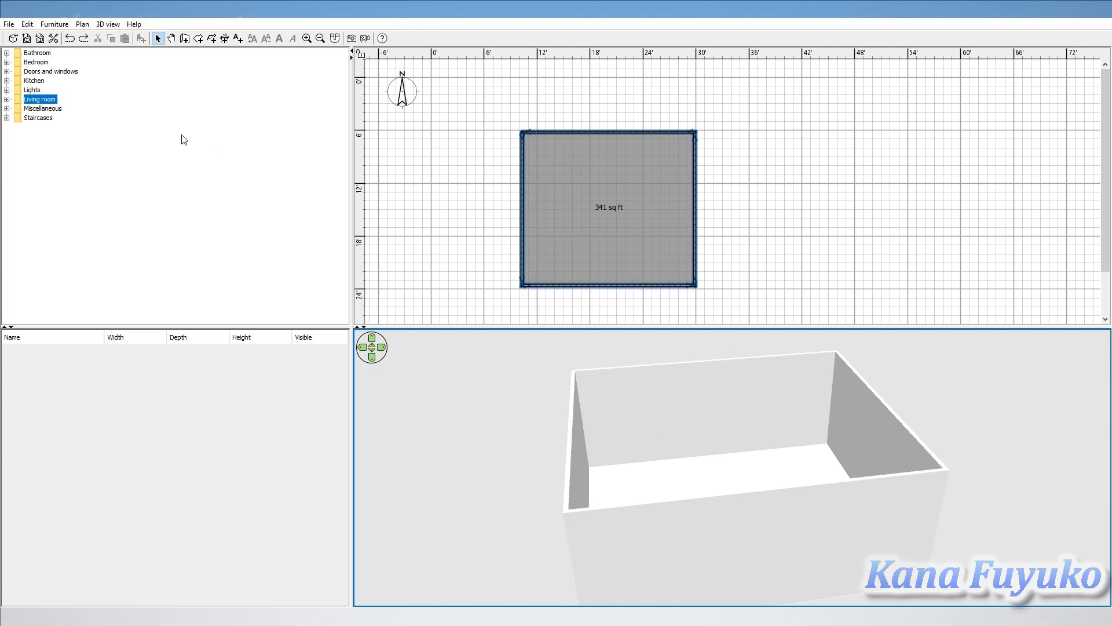
# Place a Bed from the Bedroom category in the room's north-east corner, with its head against the north wall.
pyautogui.click(7, 63)
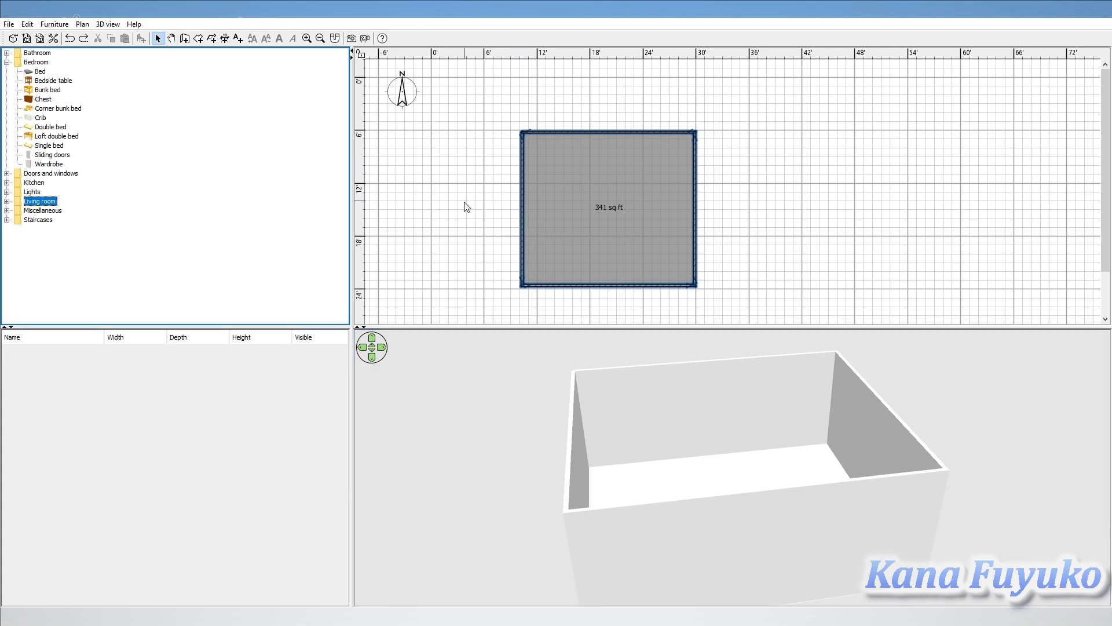
pyautogui.click(37, 65)
pyautogui.moveTo(38, 73); pyautogui.dragTo(647, 135)
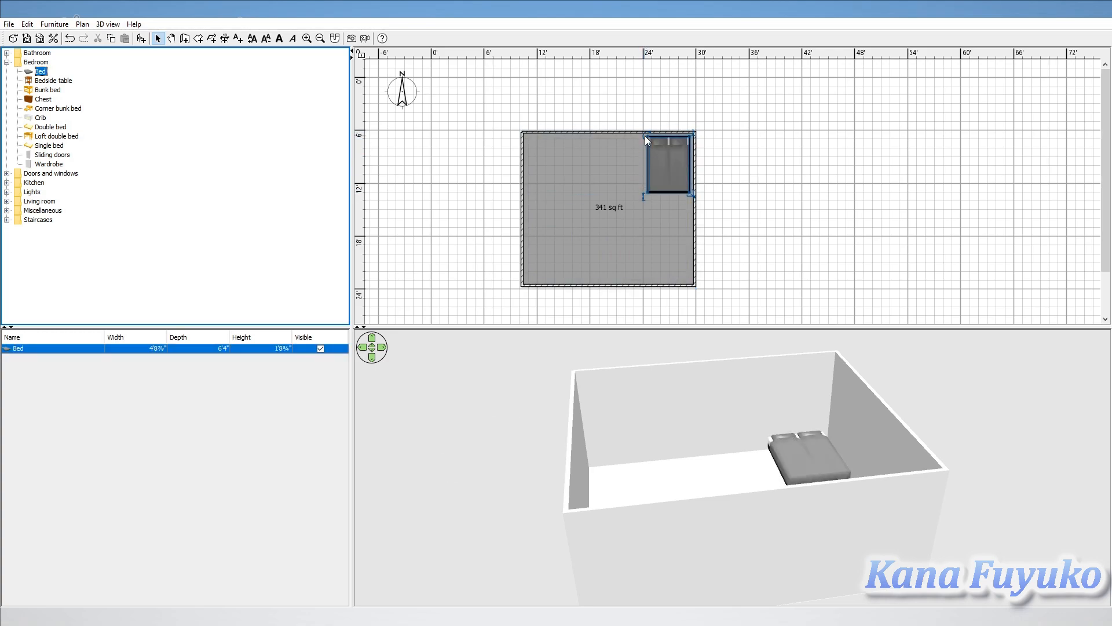
# Try out rotating, resizing and changing the height and elevation of the bed in the plan, undoing the changes.
pyautogui.moveTo(646, 138)
pyautogui.mouseDown()
pyautogui.moveTo(707, 142)
pyautogui.moveTo(658, 102)
pyautogui.moveTo(680, 104)
pyautogui.moveTo(655, 126)
pyautogui.mouseUp()
pyautogui.hotkey('ctrl', 'z')
pyautogui.moveTo(646, 193)
pyautogui.mouseDown()
pyautogui.moveTo(650, 220)
pyautogui.moveTo(650, 125)
pyautogui.moveTo(643, 190)
pyautogui.mouseUp()
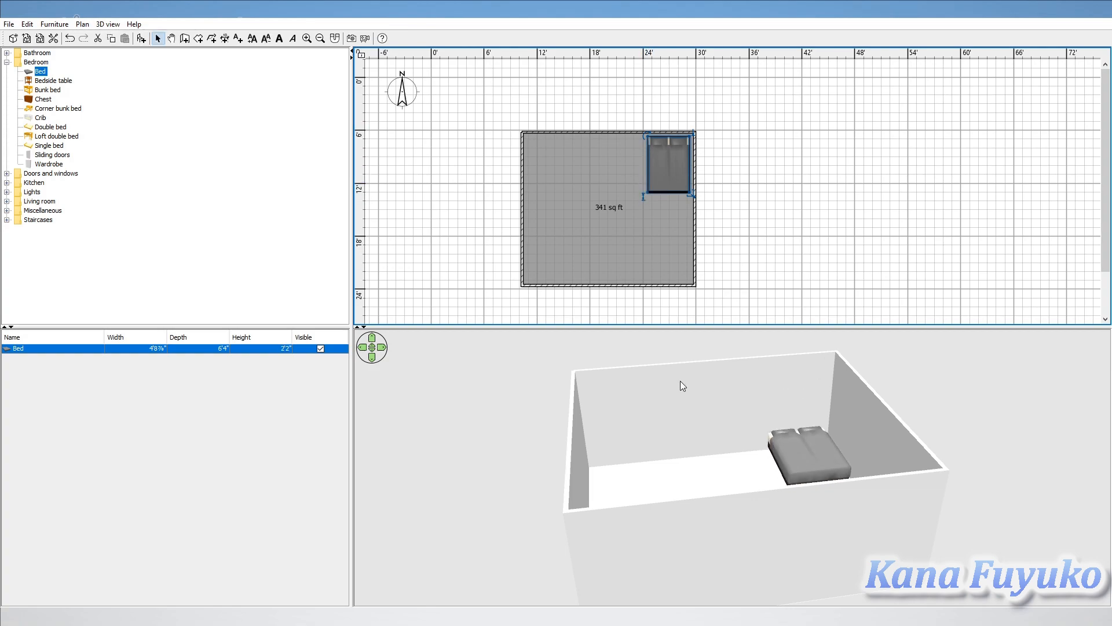
pyautogui.hotkey('ctrl', 'z')
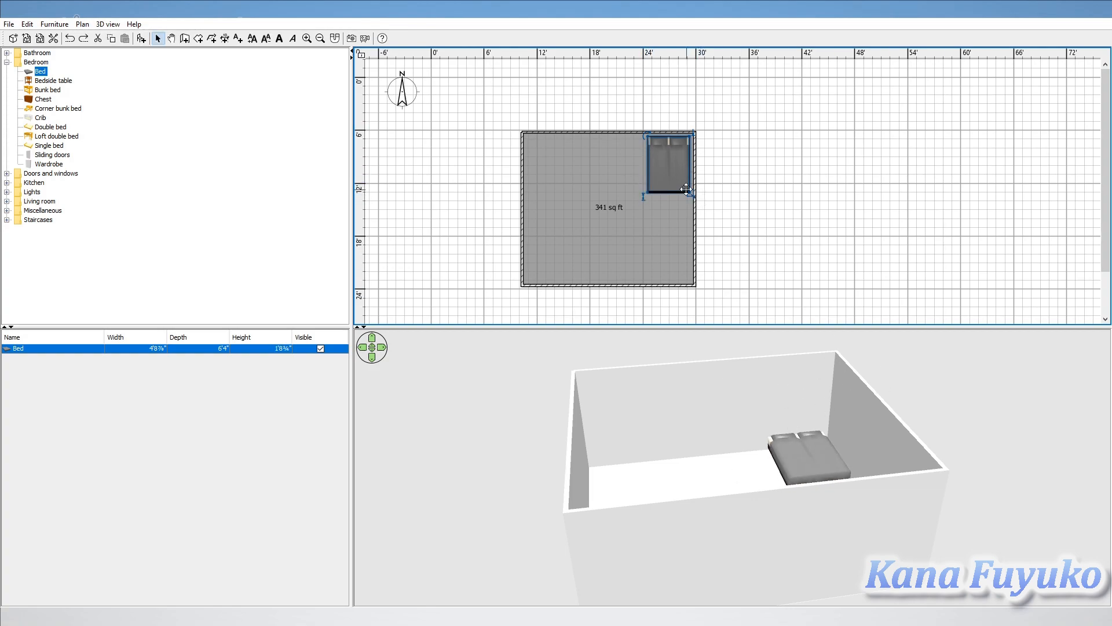
pyautogui.moveTo(692, 191); pyautogui.dragTo(843, 348)
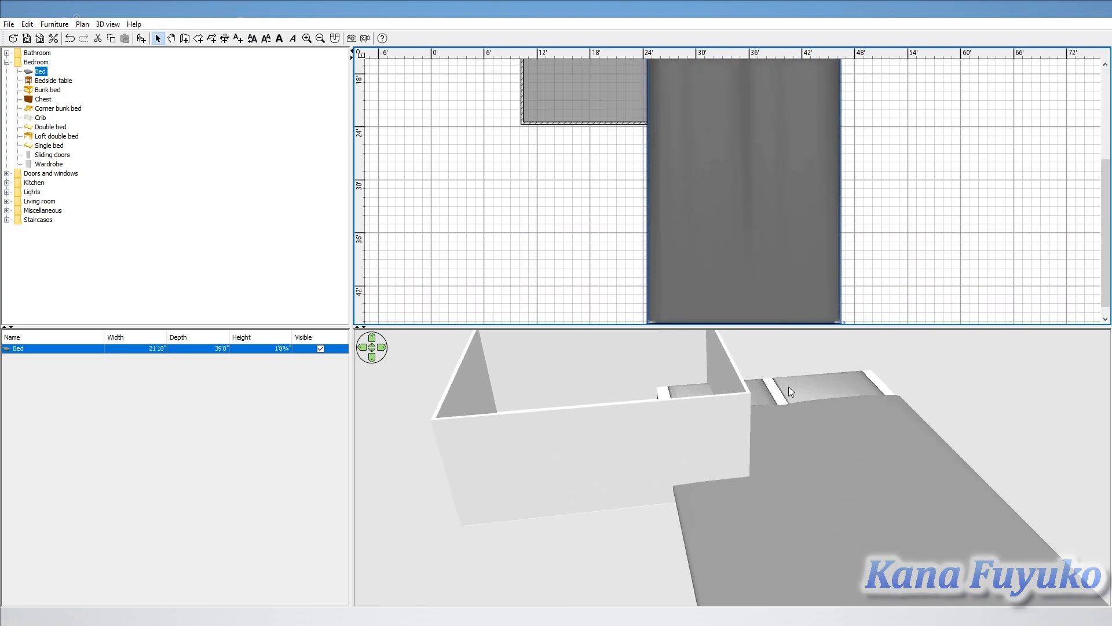
pyautogui.hotkey('ctrl', 'z')
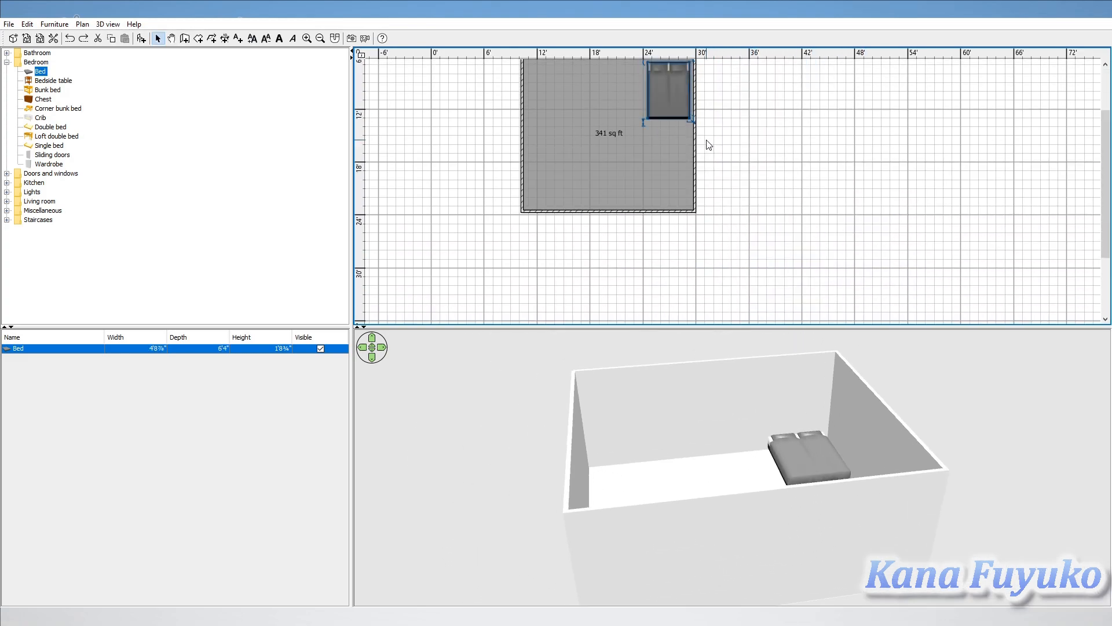
pyautogui.scroll(2, 710, 145)
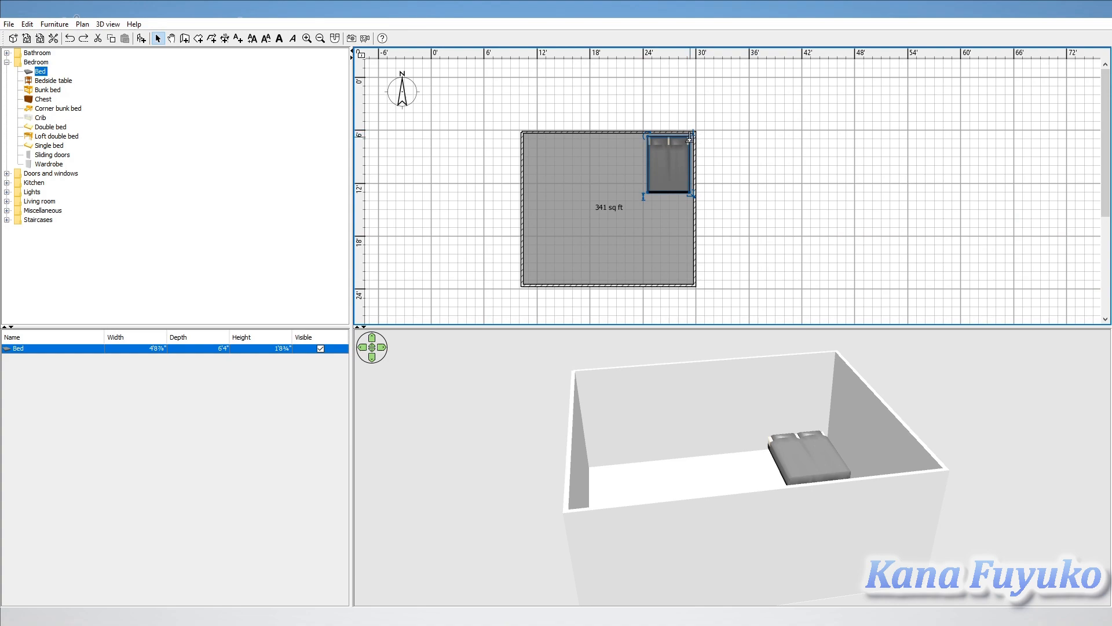
pyautogui.moveTo(689, 139); pyautogui.dragTo(726, 119)
pyautogui.moveTo(636, 404); pyautogui.dragTo(625, 435)
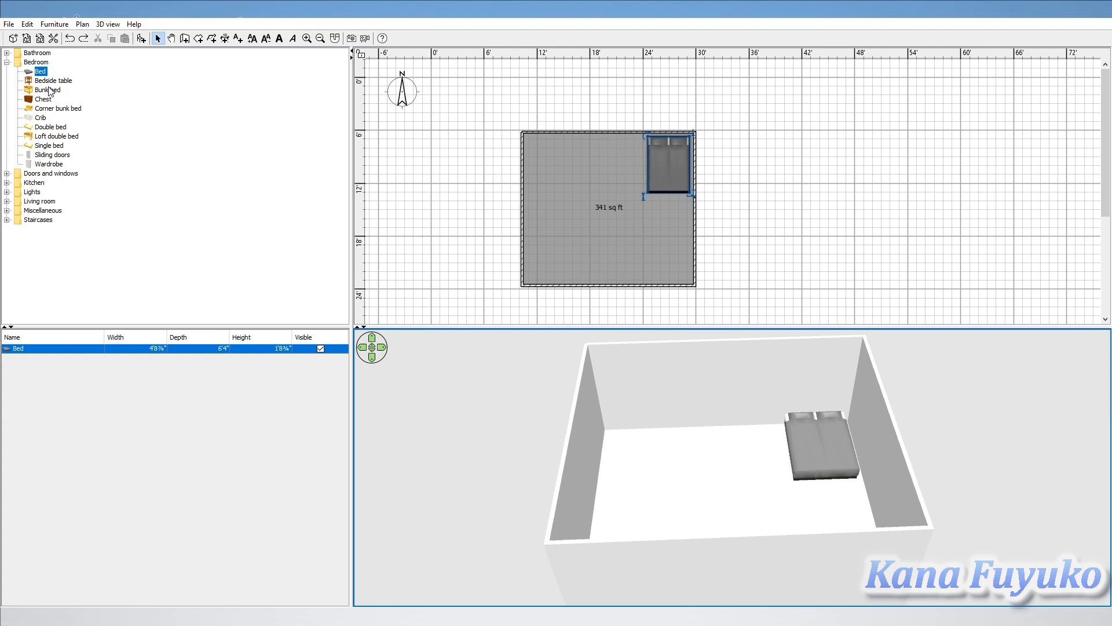
# Place a bedside table just west of the bed against the north wall, and briefly try out a single bed mid-room.
pyautogui.moveTo(53, 81); pyautogui.dragTo(510, 181)
pyautogui.moveTo(623, 146)
pyautogui.mouseDown()
pyautogui.moveTo(626, 131)
pyautogui.moveTo(638, 144)
pyautogui.mouseUp()
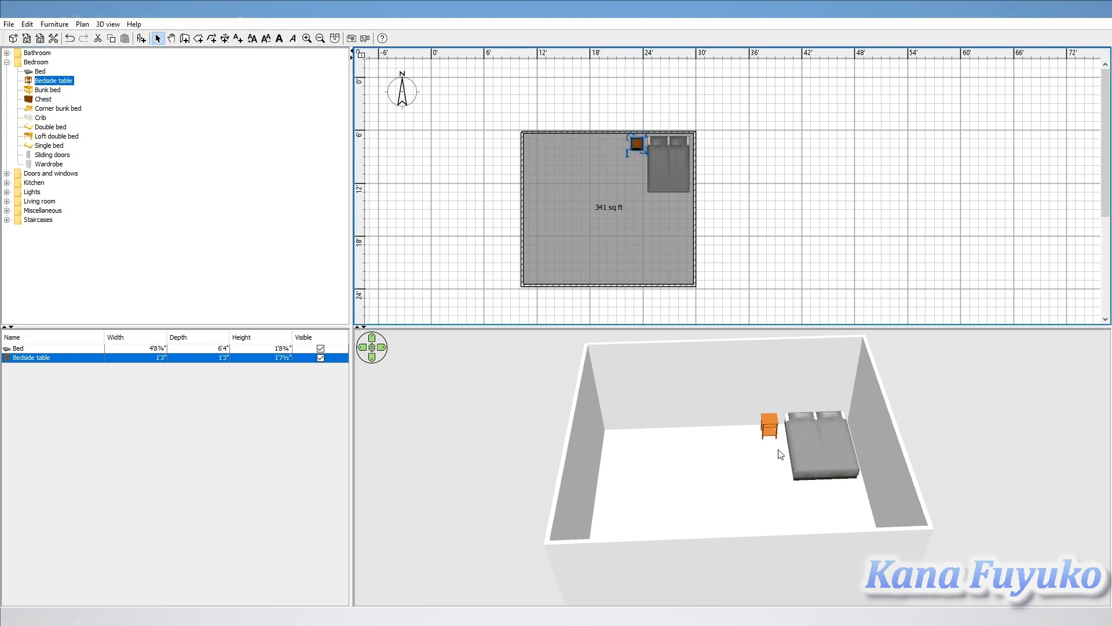
pyautogui.moveTo(58, 146); pyautogui.dragTo(560, 200)
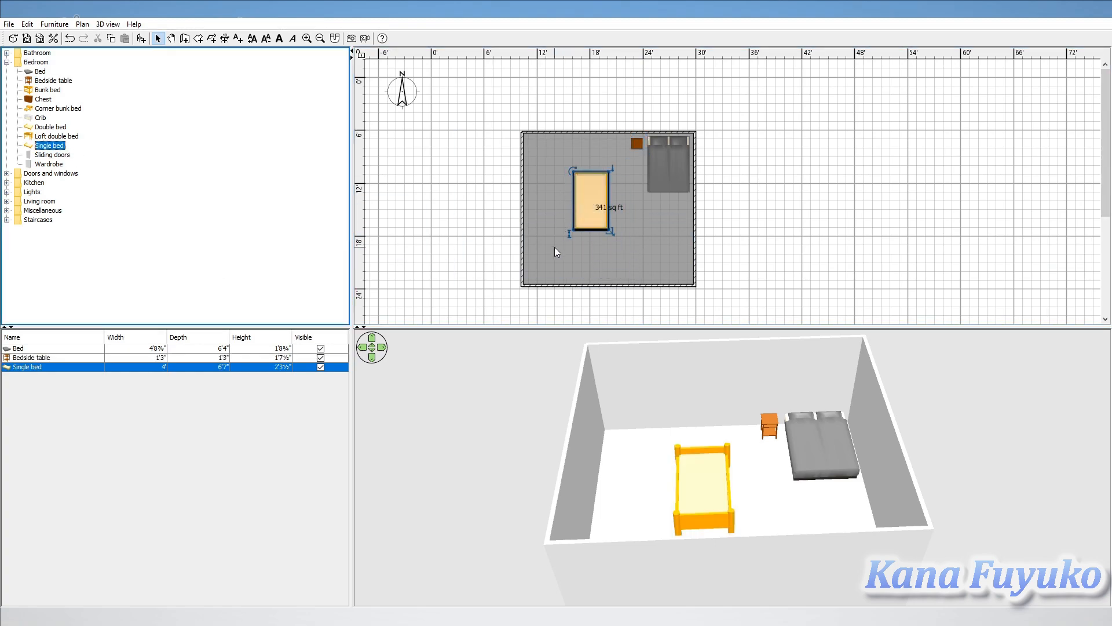
pyautogui.hotkey('ctrl', 'z')
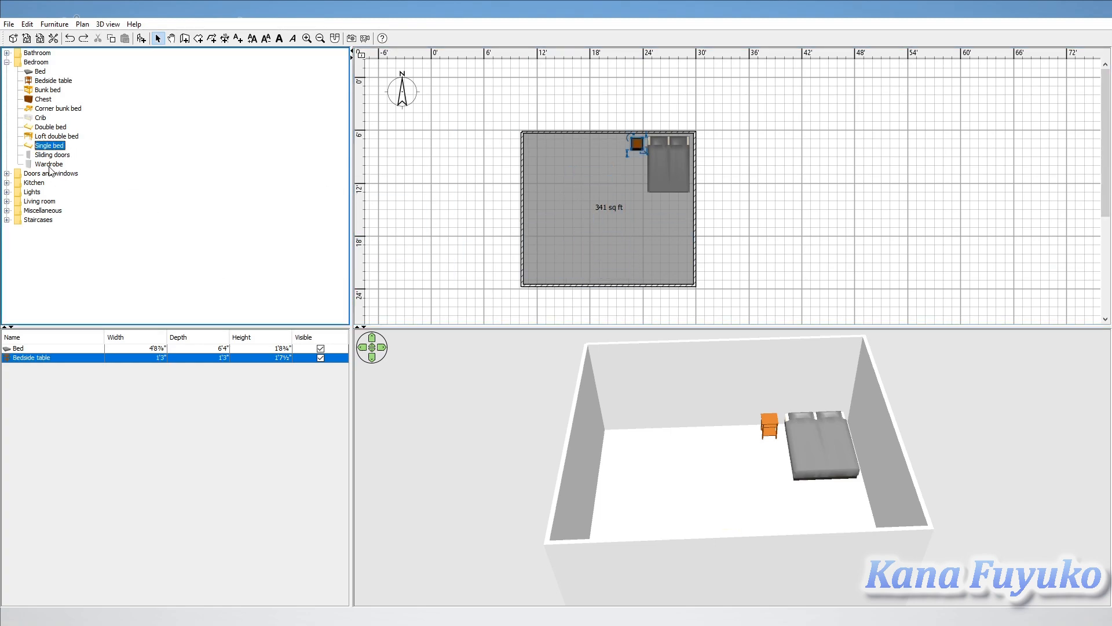
# Place a wardrobe in the room's north-west corner with its back against the west wall.
pyautogui.moveTo(49, 163); pyautogui.dragTo(520, 192)
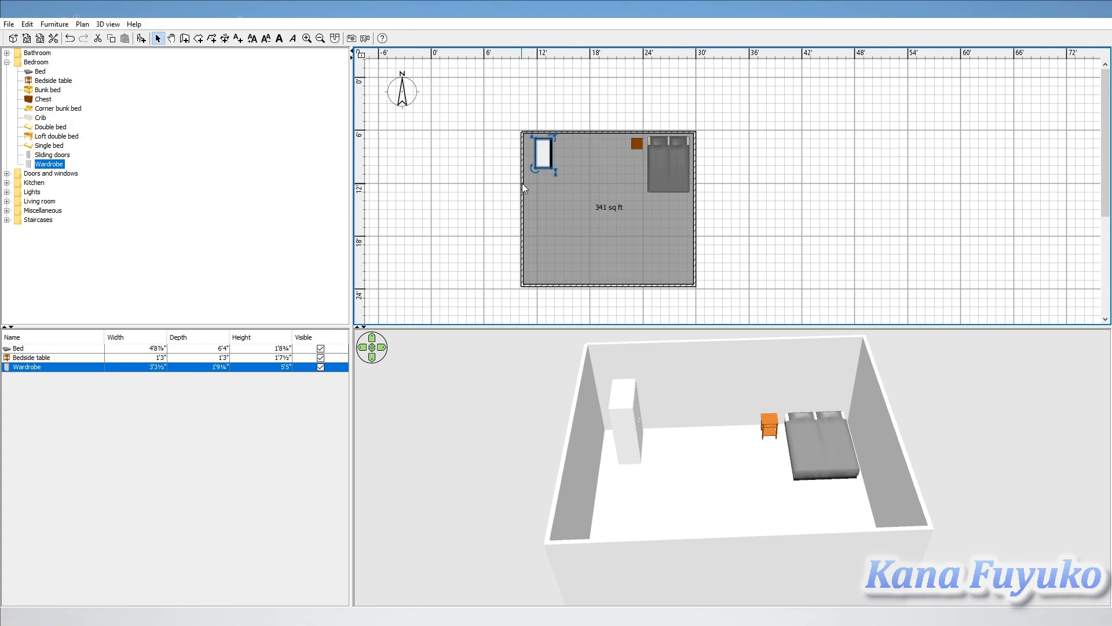
pyautogui.moveTo(540, 155); pyautogui.dragTo(526, 144)
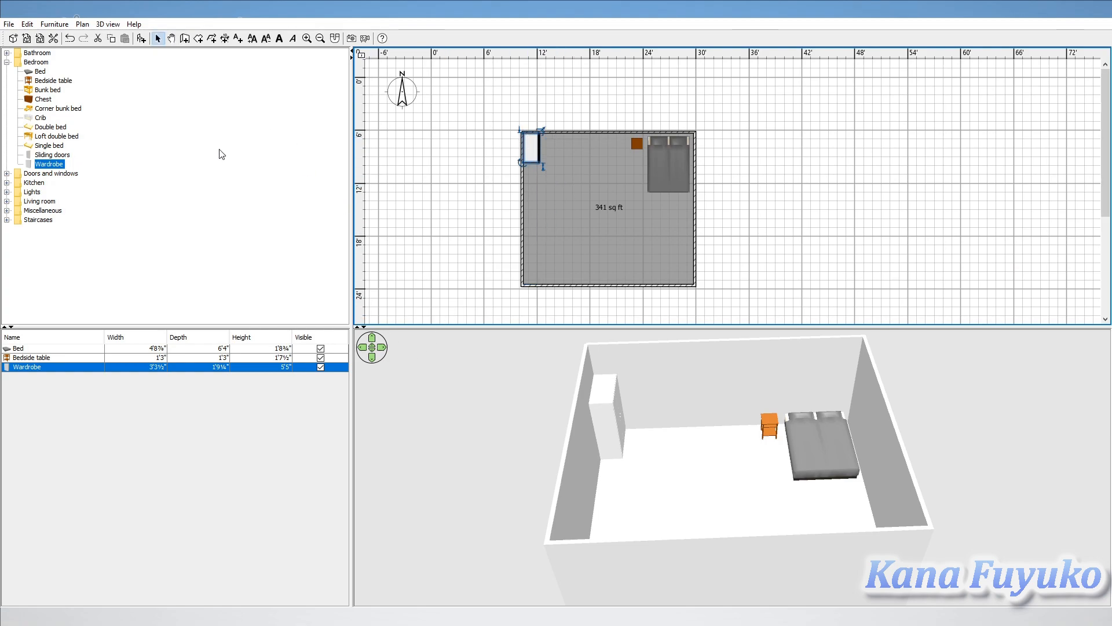
pyautogui.click(7, 63)
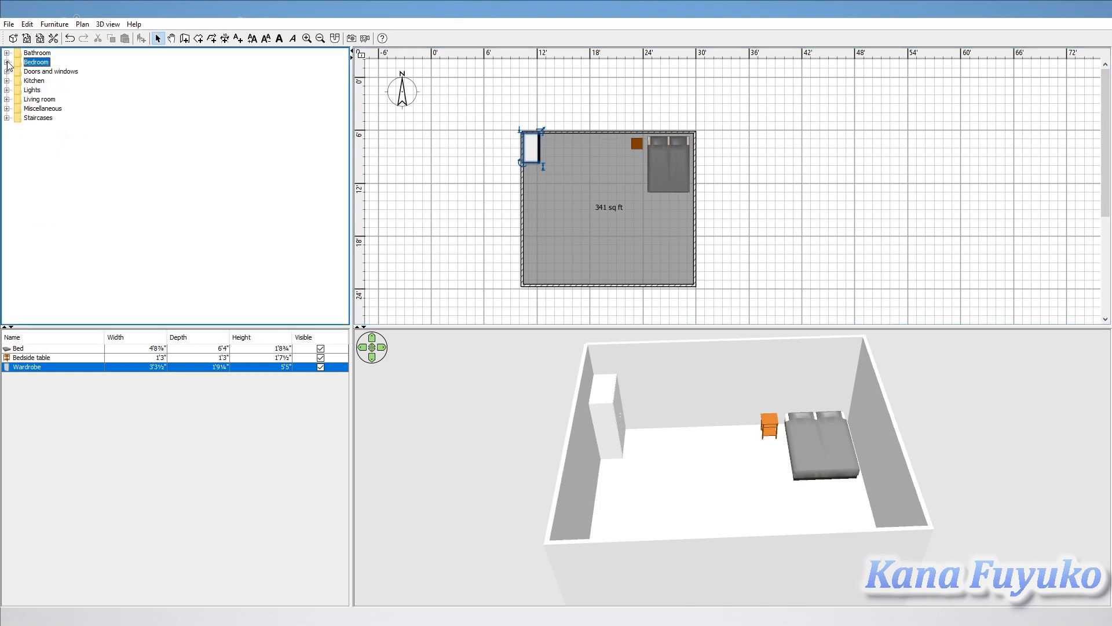
# Place a coffee table from the Living room category along the east wall in the south-east corner and set an aquarium on it.
pyautogui.click(7, 99)
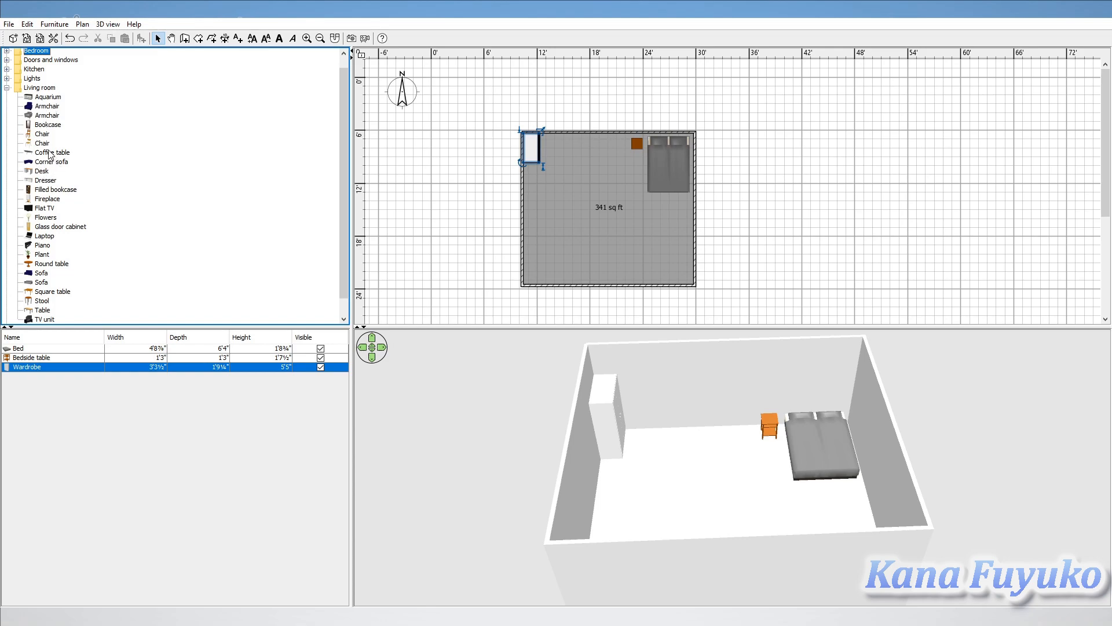
pyautogui.moveTo(51, 153); pyautogui.dragTo(687, 264)
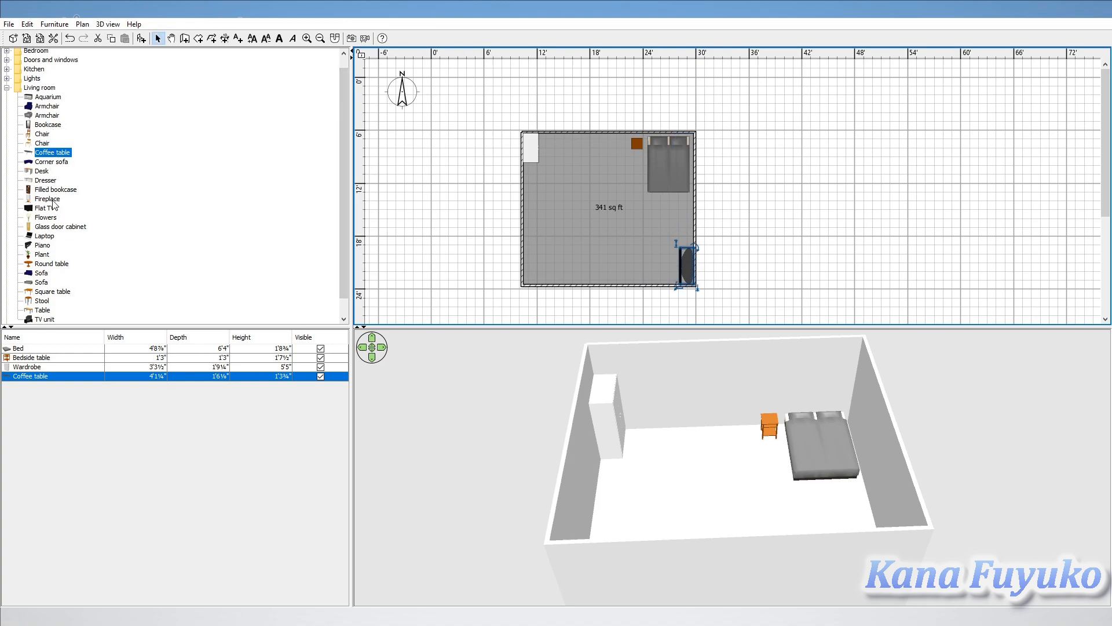
pyautogui.moveTo(40, 99); pyautogui.dragTo(653, 235)
pyautogui.moveTo(666, 417); pyautogui.dragTo(793, 385)
pyautogui.moveTo(651, 236); pyautogui.dragTo(689, 267)
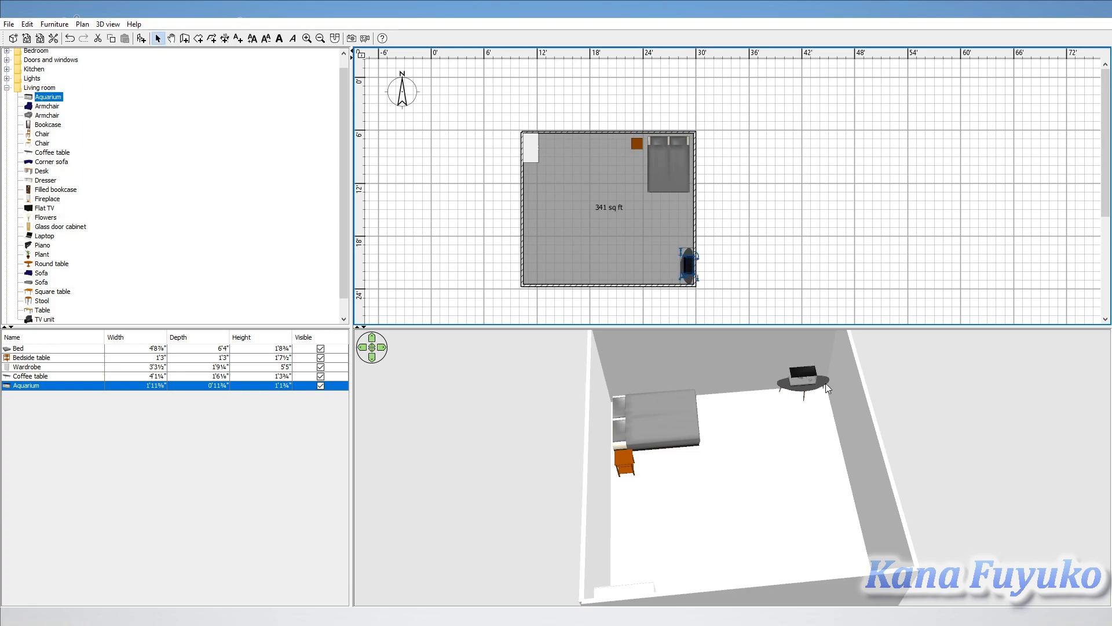
# Place a plant in the room's south-west corner.
pyautogui.moveTo(814, 402); pyautogui.dragTo(620, 548)
pyautogui.moveTo(40, 256); pyautogui.dragTo(530, 275)
pyautogui.moveTo(590, 434); pyautogui.dragTo(522, 269)
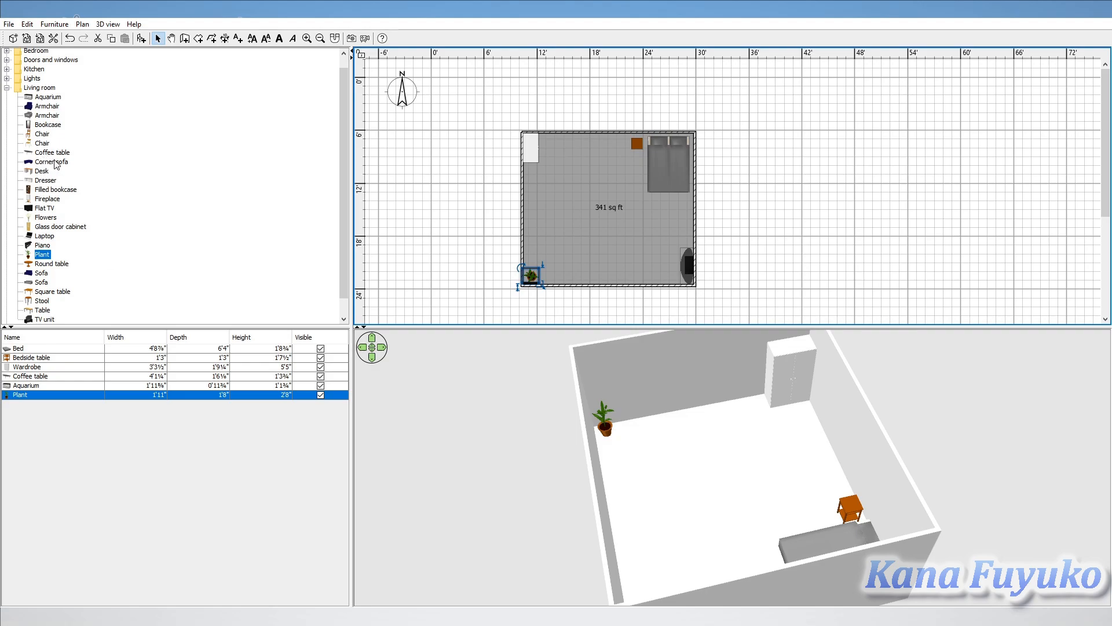
# Try out a corner sofa in the room by moving and rotating it, and delete it.
pyautogui.moveTo(54, 165); pyautogui.dragTo(565, 220)
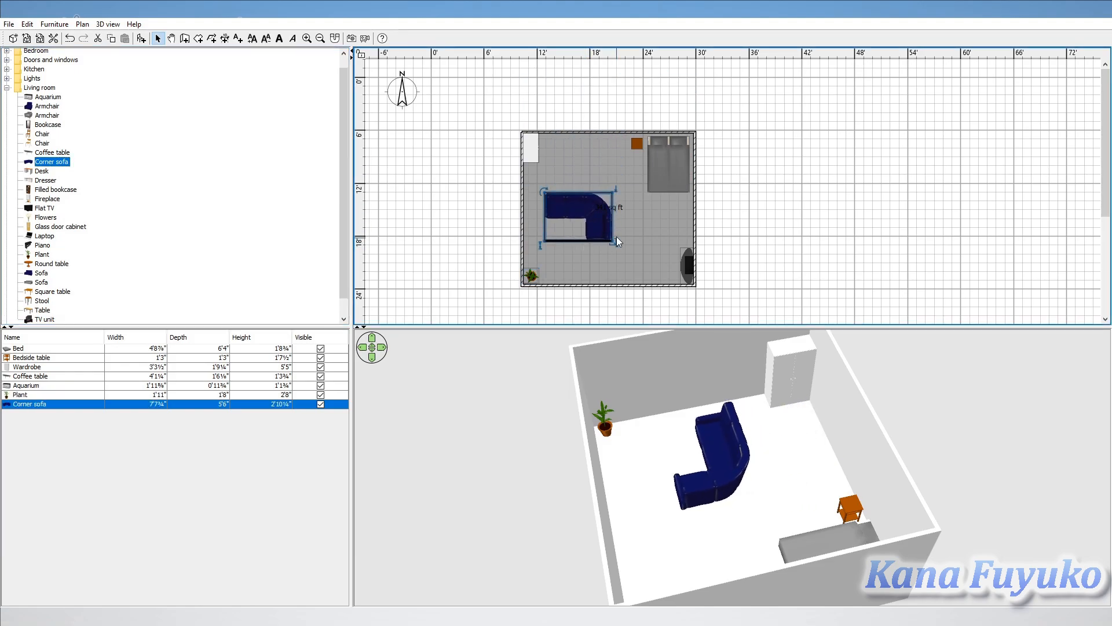
pyautogui.click(542, 191)
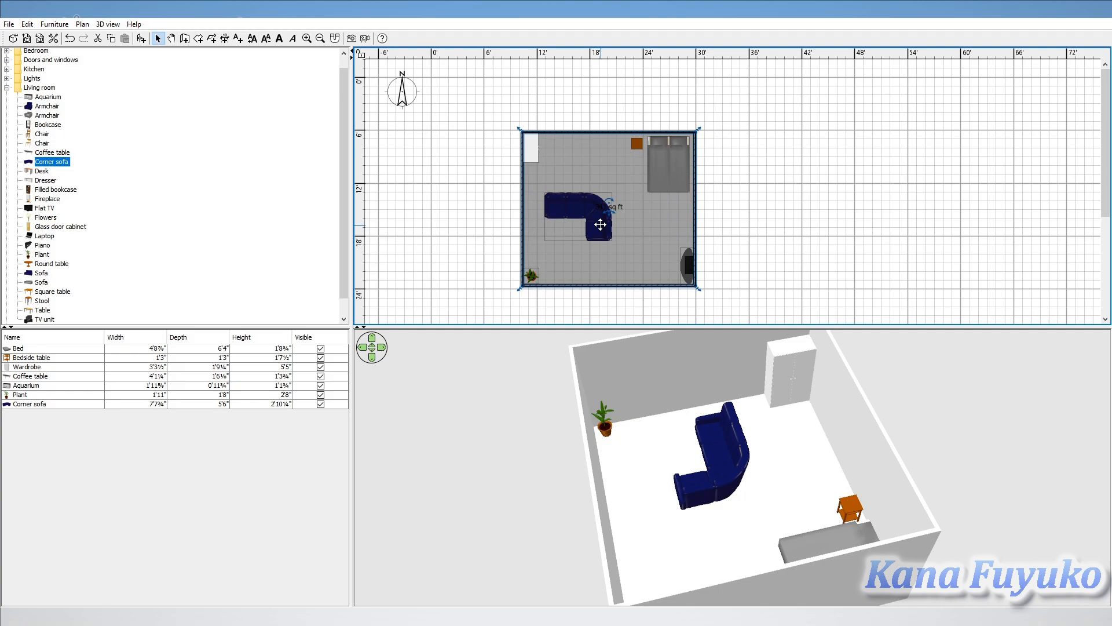
pyautogui.hotkey('ctrl', 'z')
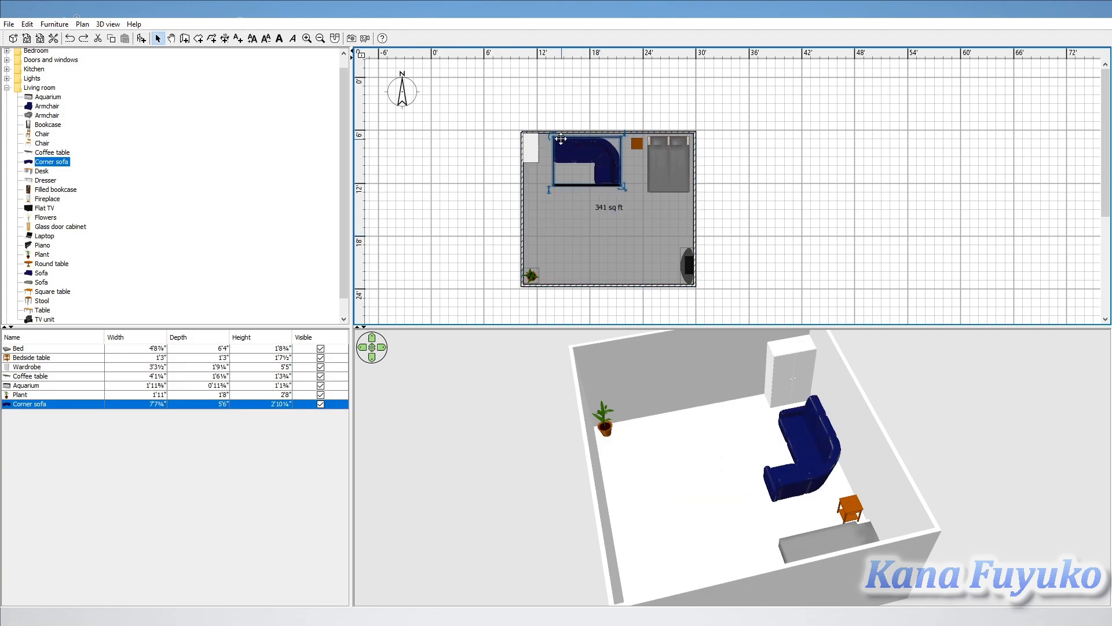
pyautogui.moveTo(553, 136); pyautogui.dragTo(552, 206)
pyautogui.moveTo(574, 170); pyautogui.dragTo(538, 231)
pyautogui.hotkey('ctrl', 'z')
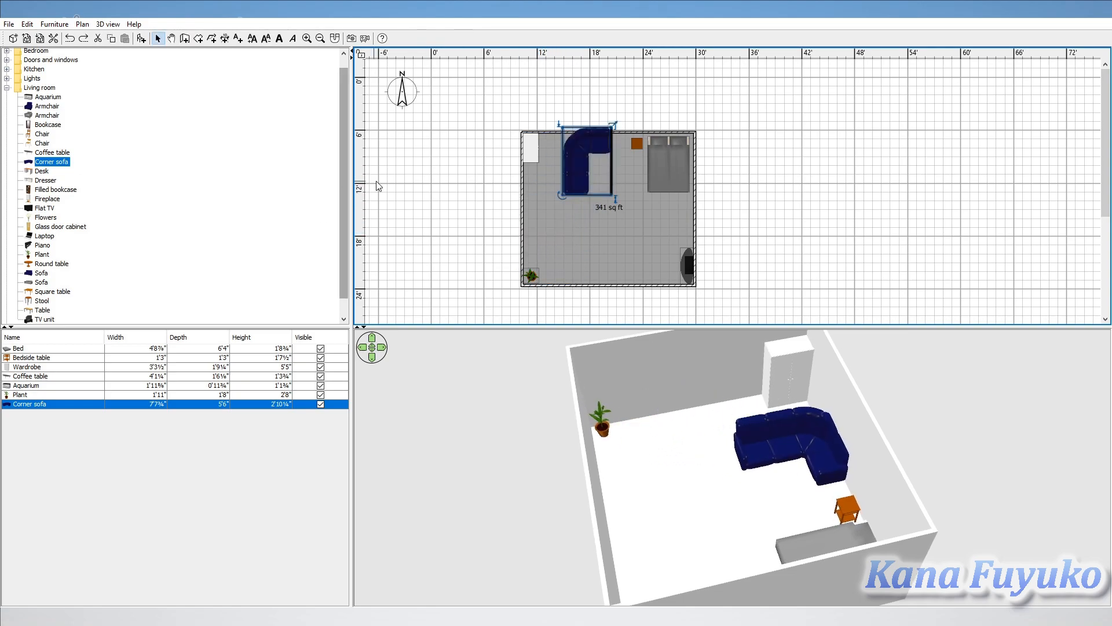
pyautogui.press('Delete')
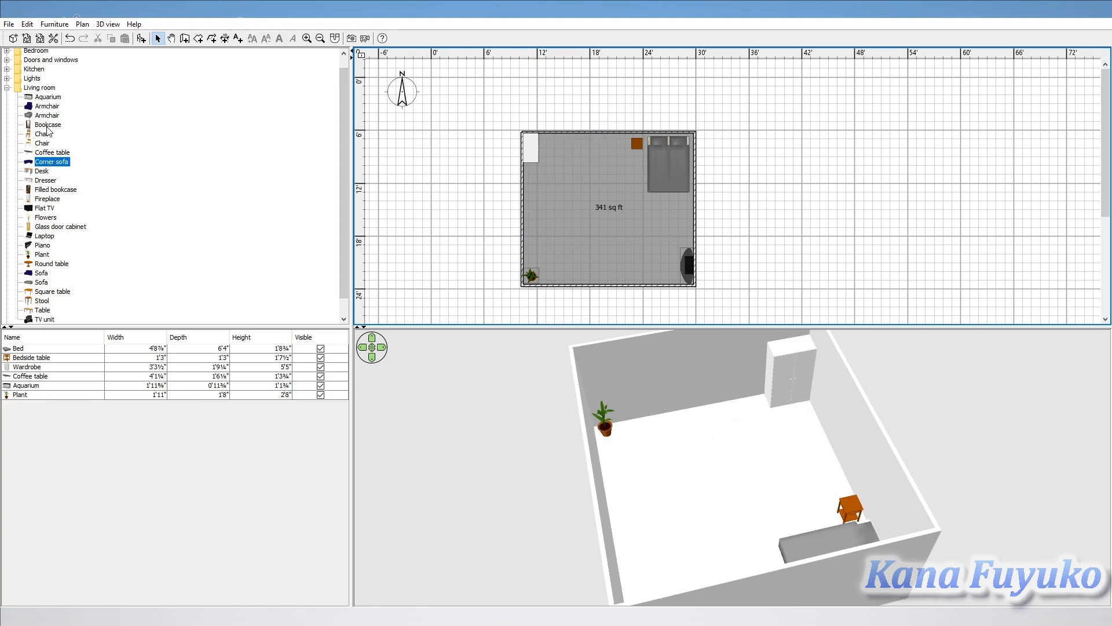
# Place two angled blue armchairs along the west wall, north of the plant, with a second coffee table in front of them.
pyautogui.moveTo(51, 109); pyautogui.dragTo(525, 249)
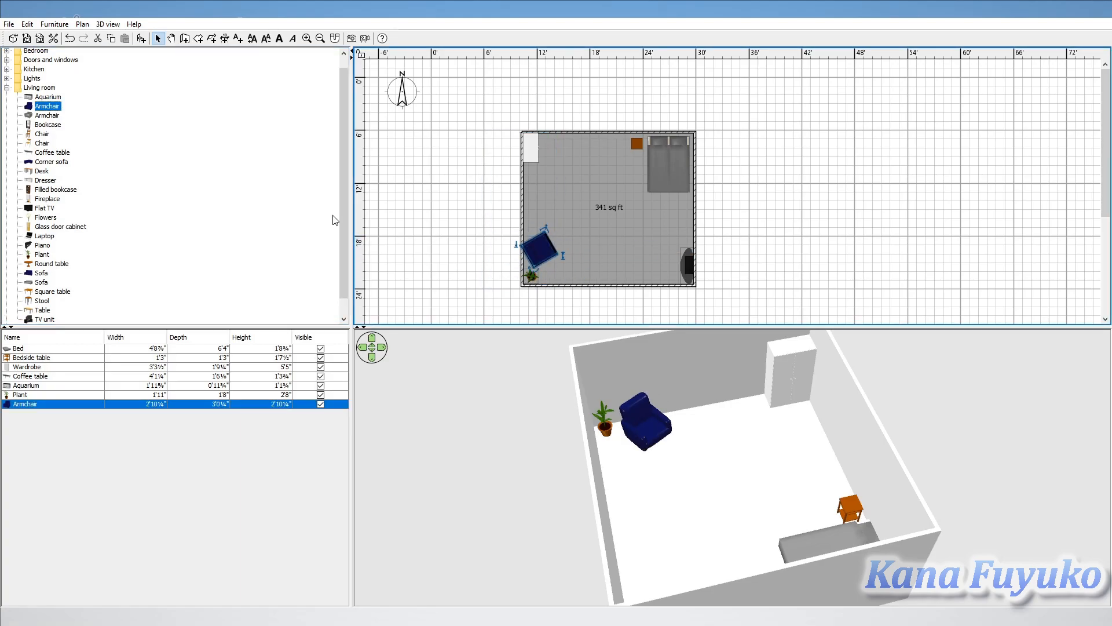
pyautogui.moveTo(43, 108); pyautogui.dragTo(537, 197)
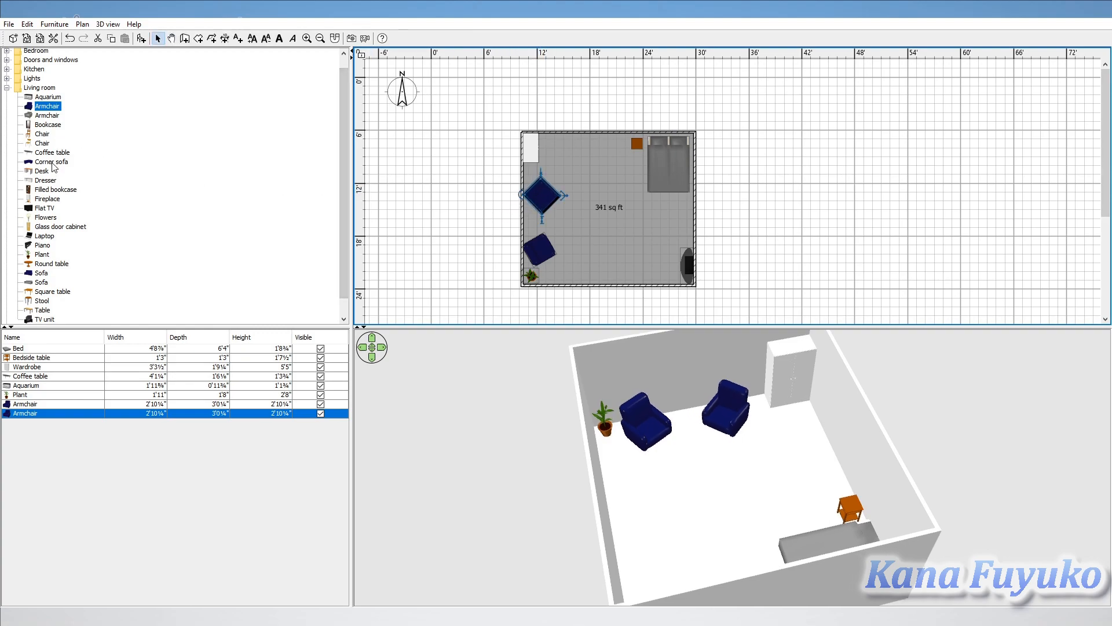
pyautogui.moveTo(52, 153); pyautogui.dragTo(568, 218)
pyautogui.moveTo(637, 458); pyautogui.dragTo(790, 446)
# Place a floor uplight from the Lights category against the north wall, just west of the bedside table.
pyautogui.click(7, 88)
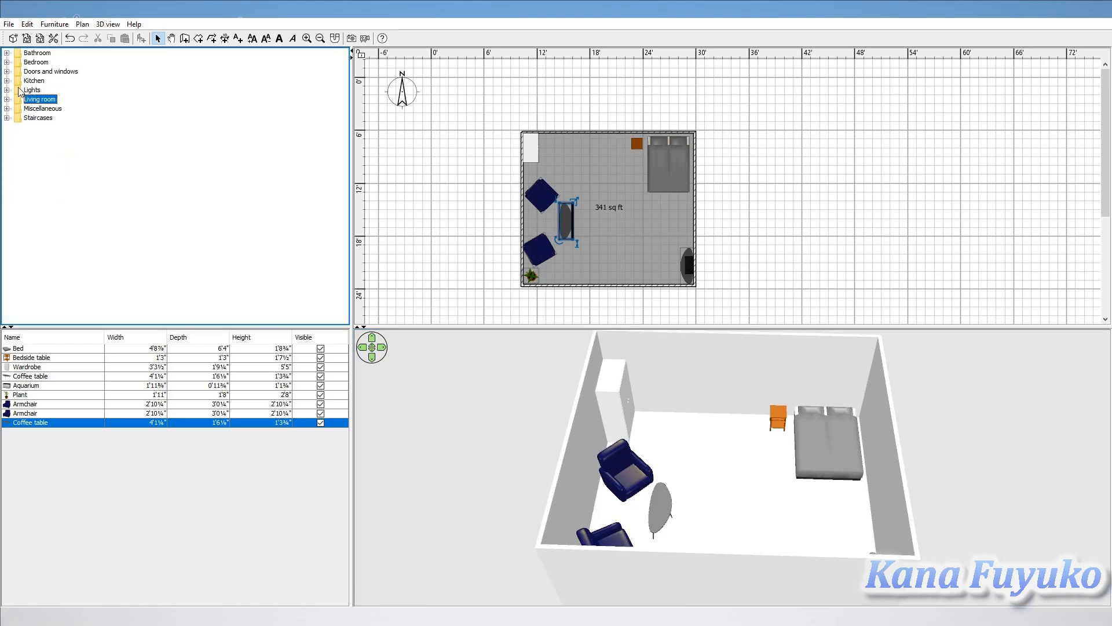
pyautogui.click(7, 90)
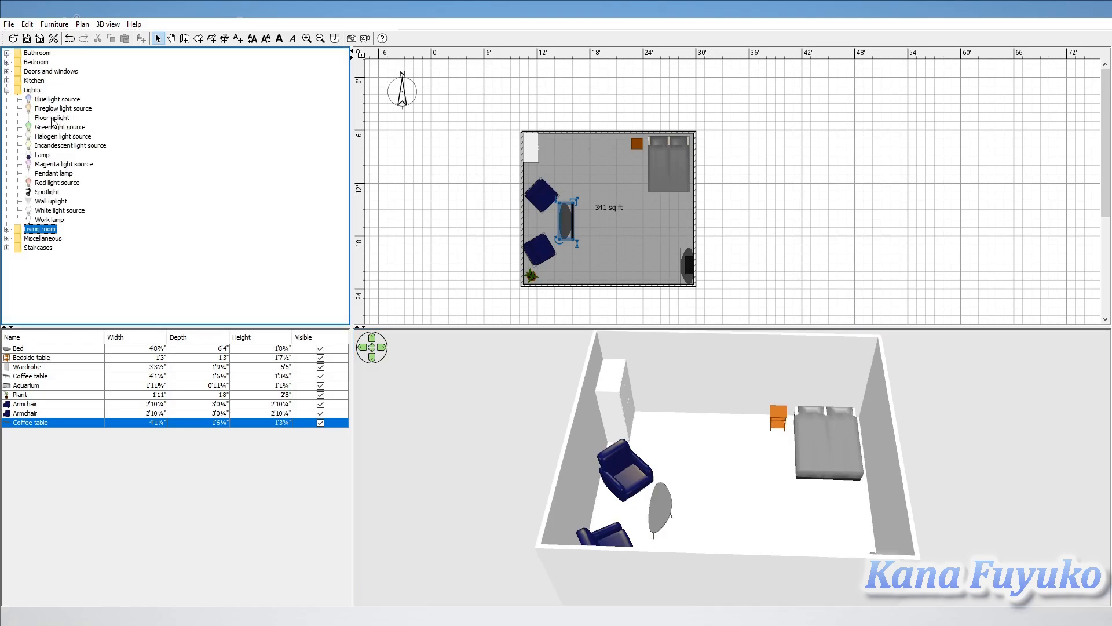
pyautogui.moveTo(53, 118); pyautogui.dragTo(488, 199)
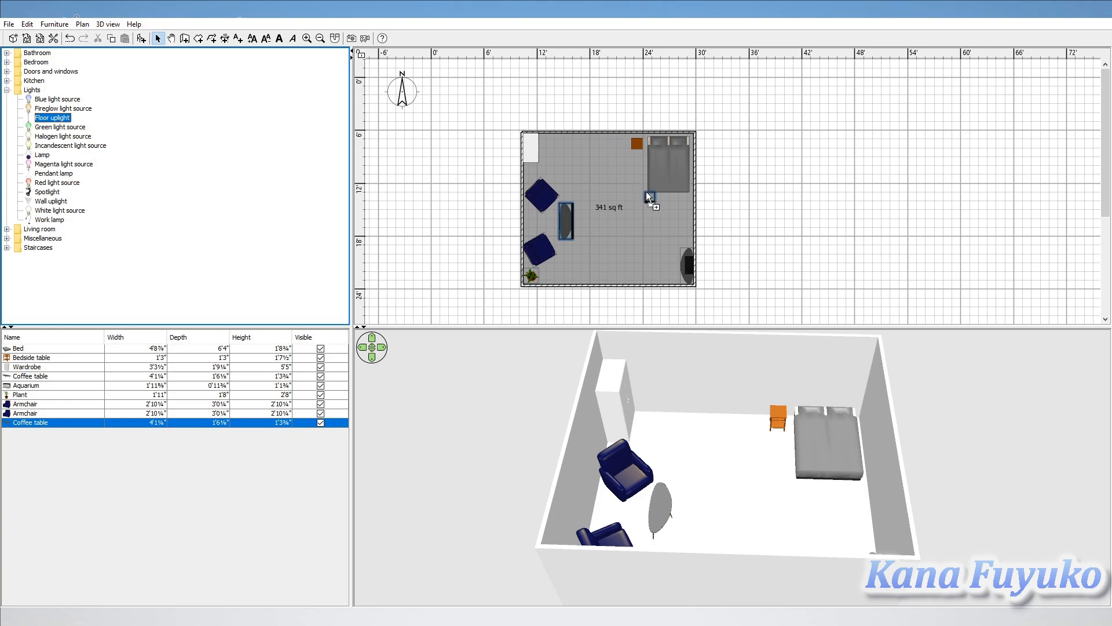
pyautogui.moveTo(613, 138); pyautogui.dragTo(616, 141)
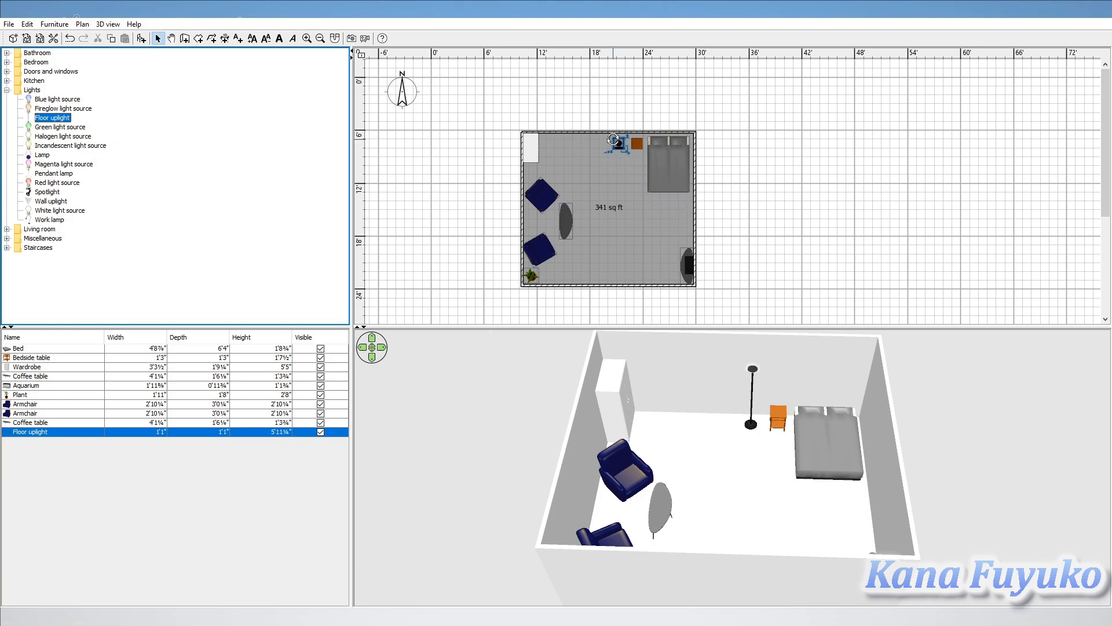
# Mount a wall uplight on the inside of the south wall and duplicate it so that two hang there, spaced apart.
pyautogui.moveTo(49, 202); pyautogui.dragTo(628, 282)
pyautogui.moveTo(710, 449); pyautogui.dragTo(350, 409)
pyautogui.moveTo(631, 280); pyautogui.dragTo(632, 281)
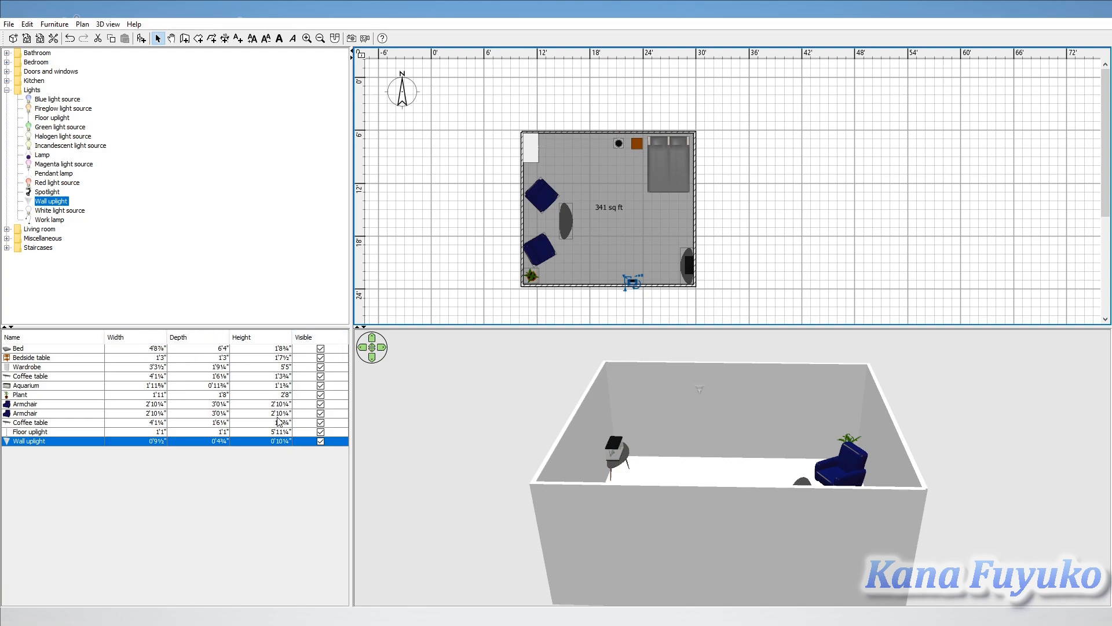
pyautogui.hotkey('ctrl', 'c')
pyautogui.hotkey('ctrl', 'v')
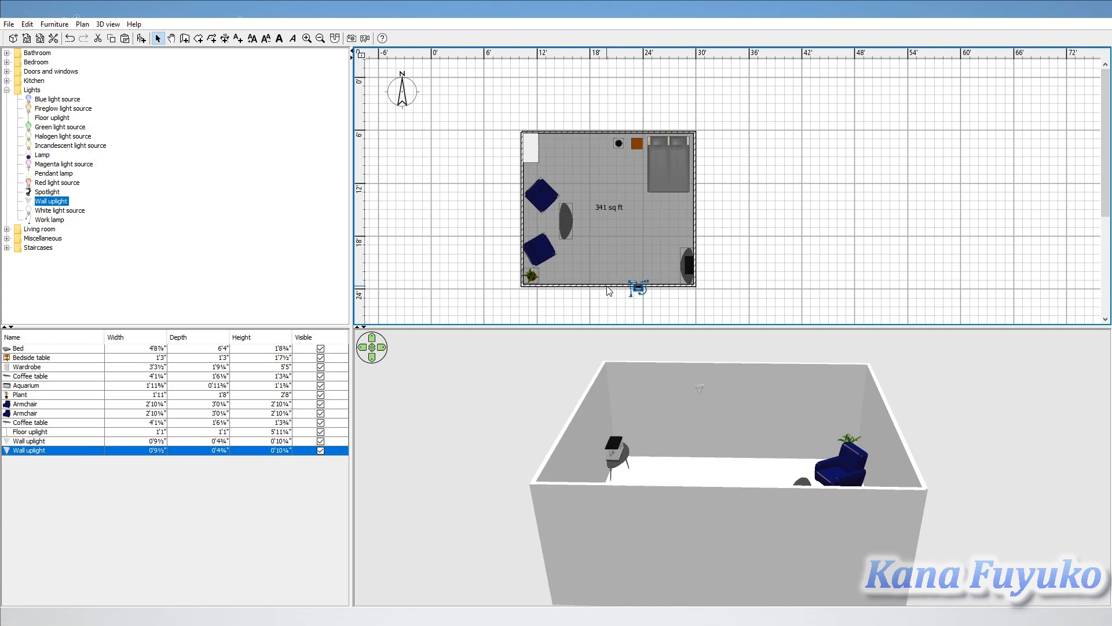
pyautogui.moveTo(633, 283)
pyautogui.mouseDown()
pyautogui.moveTo(594, 285)
pyautogui.moveTo(636, 285)
pyautogui.mouseUp()
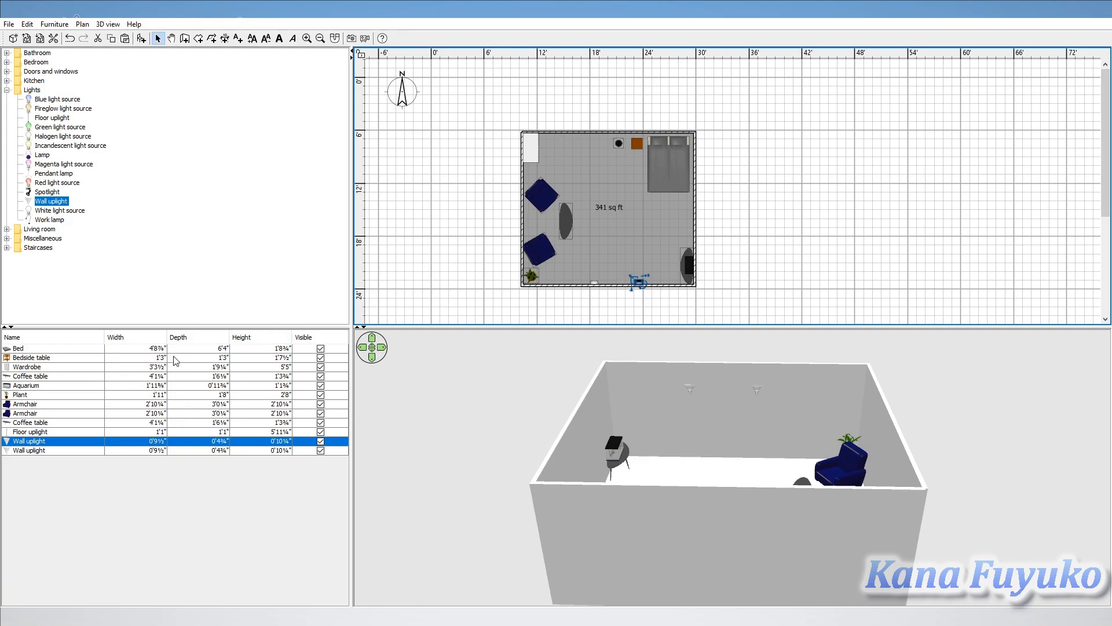
# Place a door from the Doors and windows category in the south wall, between the two wall uplights.
pyautogui.click(6, 90)
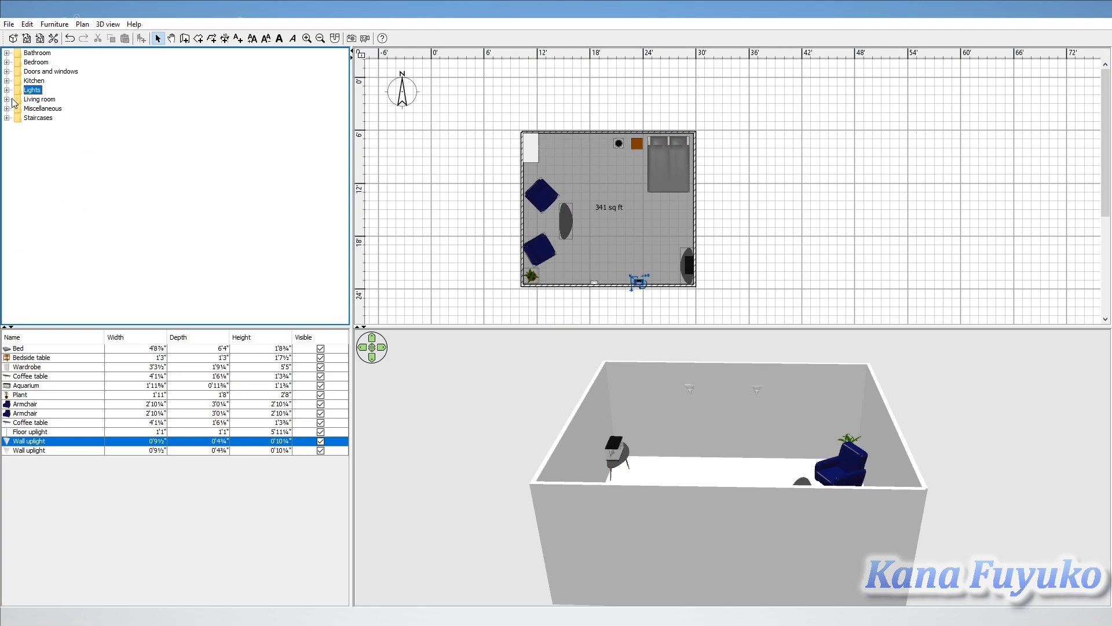
pyautogui.click(7, 71)
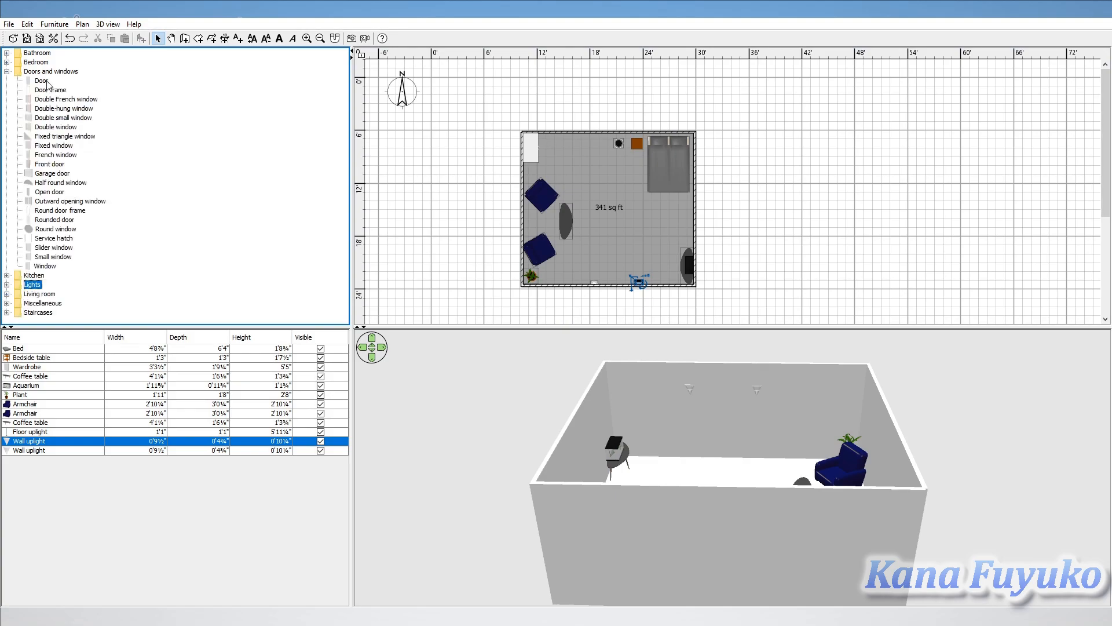
pyautogui.moveTo(42, 82); pyautogui.dragTo(603, 288)
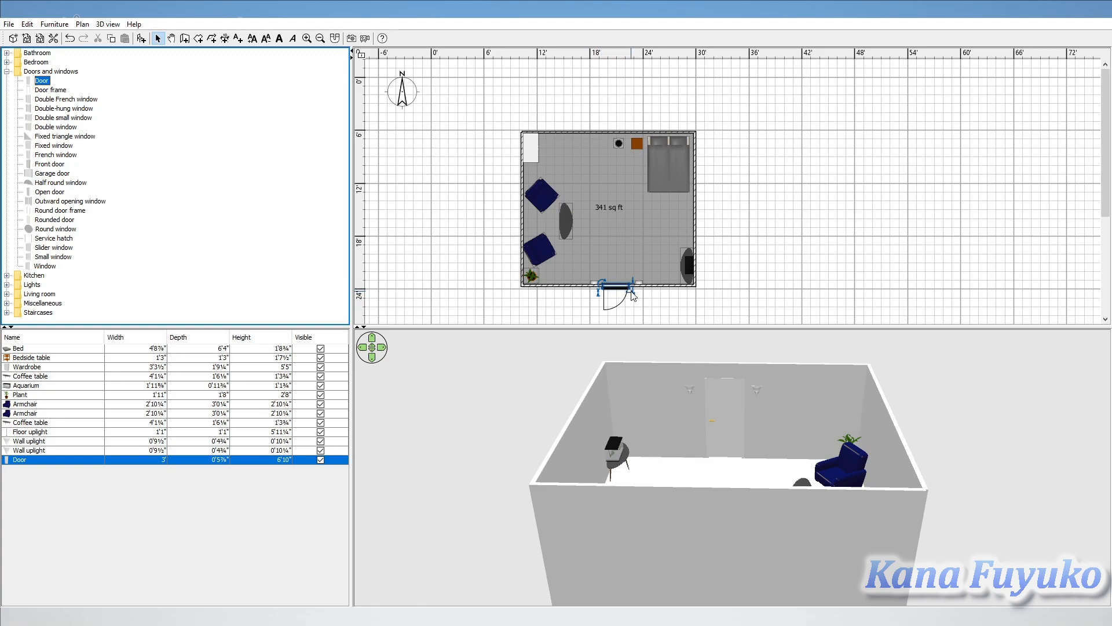
pyautogui.moveTo(644, 369); pyautogui.dragTo(610, 347)
pyautogui.moveTo(673, 405); pyautogui.dragTo(707, 394)
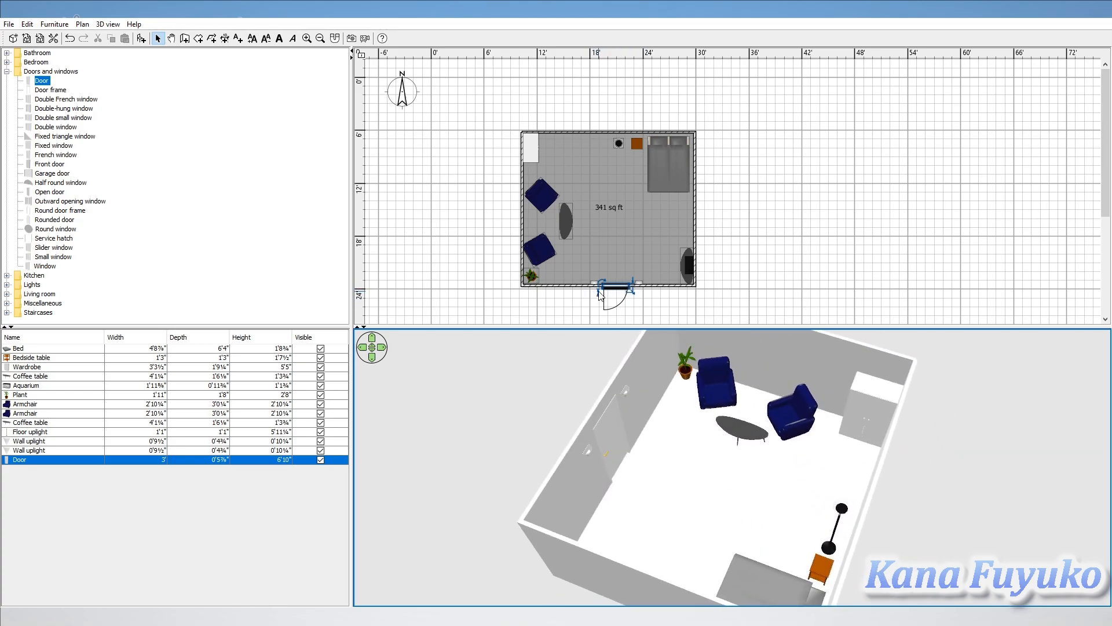
# Try out resizing and moving the south wall's door with its handles, and revert the changes.
pyautogui.click(602, 284)
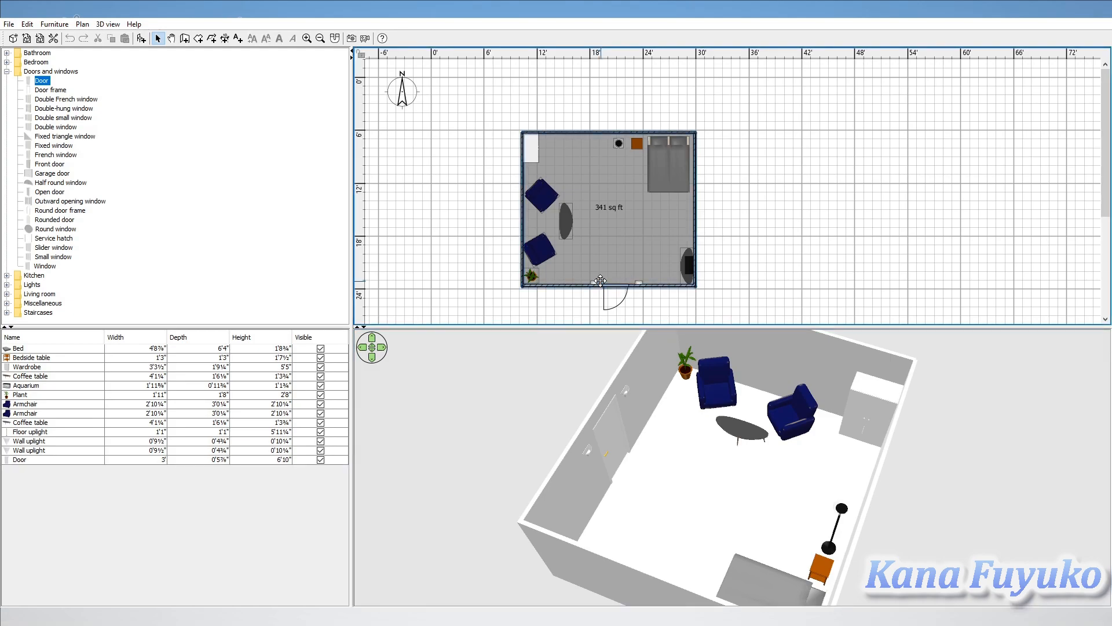
pyautogui.moveTo(603, 284); pyautogui.dragTo(630, 248)
pyautogui.press('Escape')
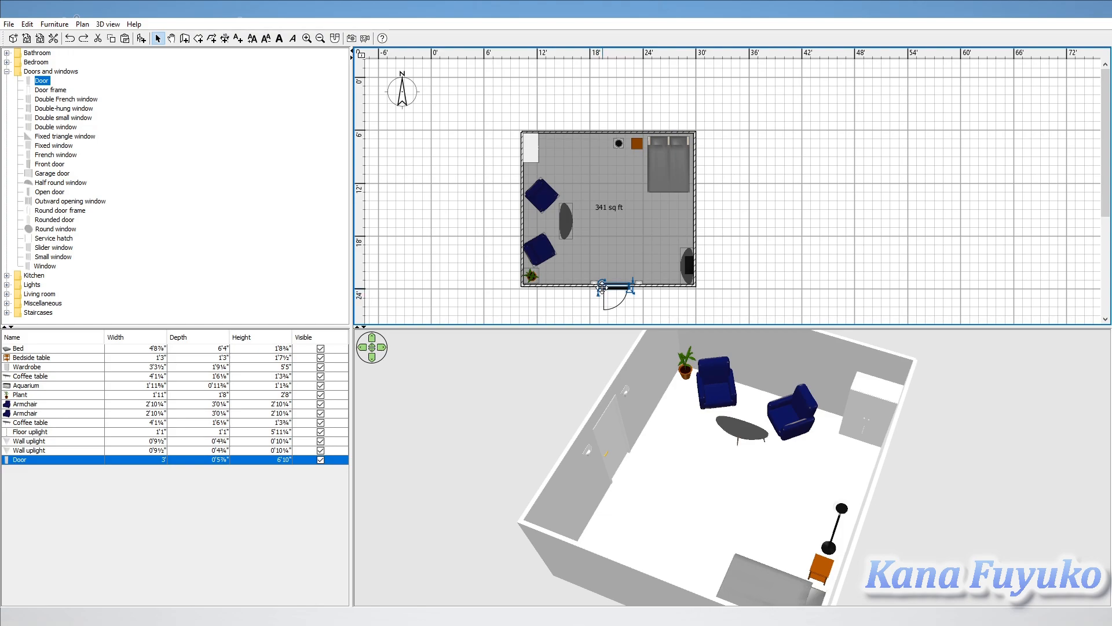
pyautogui.moveTo(602, 286); pyautogui.dragTo(618, 239)
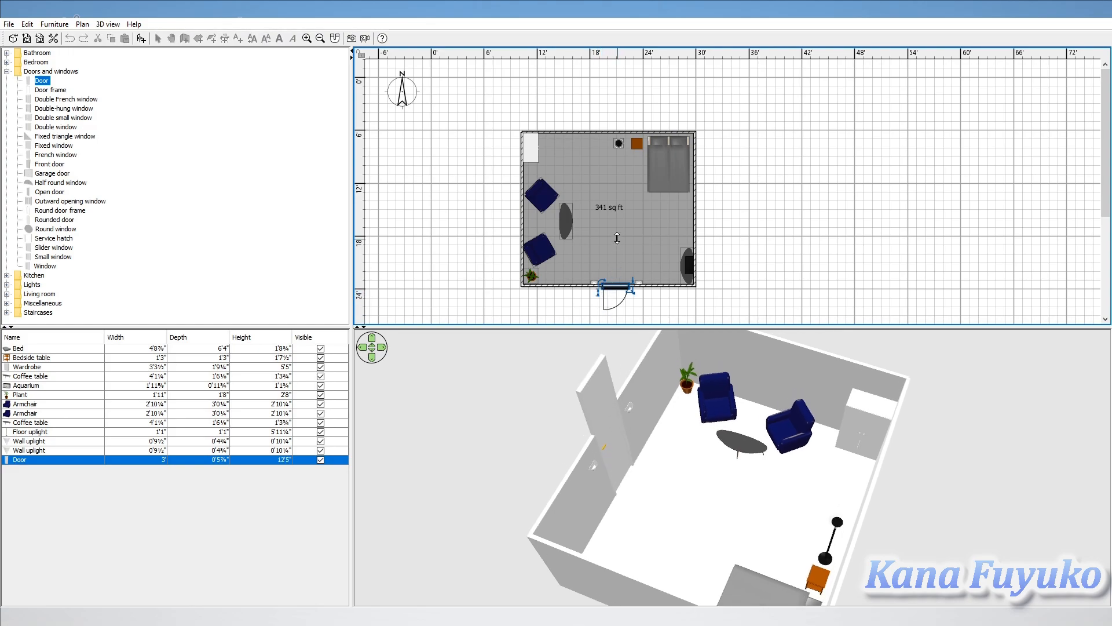
pyautogui.press('Escape')
pyautogui.moveTo(630, 290); pyautogui.dragTo(668, 292)
pyautogui.press('Escape')
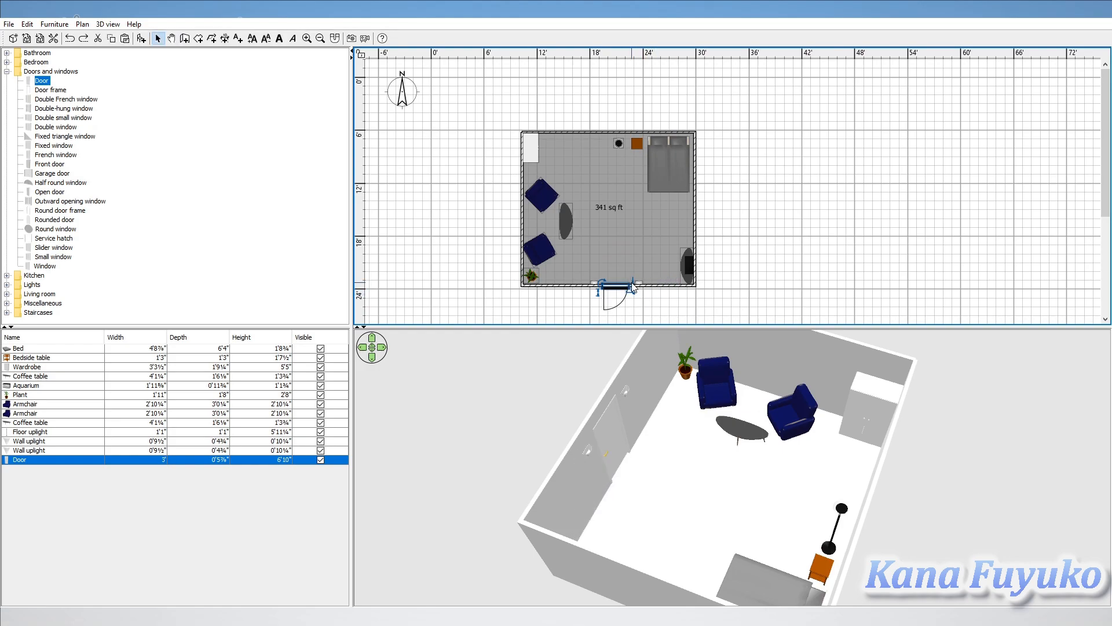
pyautogui.moveTo(629, 283); pyautogui.dragTo(630, 264)
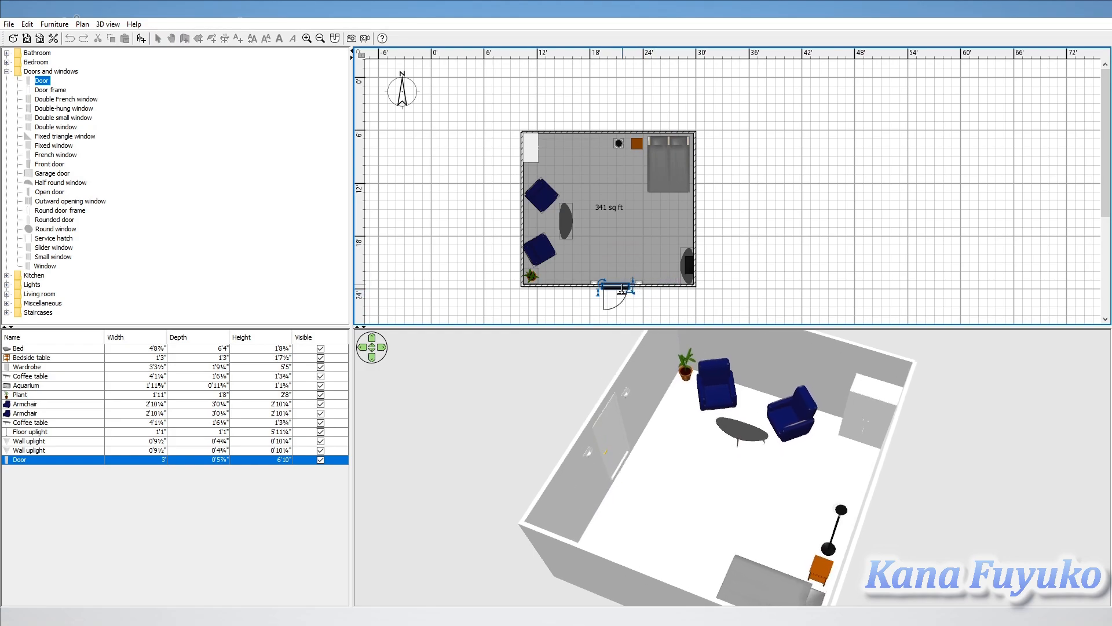
pyautogui.hotkey('ctrl', 'z')
pyautogui.hotkey('ctrl', 'z')
pyautogui.hotkey('ctrl', 'y')
# Browse the textures available for the bed in its furniture settings.
pyautogui.moveTo(586, 425); pyautogui.dragTo(785, 497)
pyautogui.moveTo(961, 492); pyautogui.dragTo(793, 540)
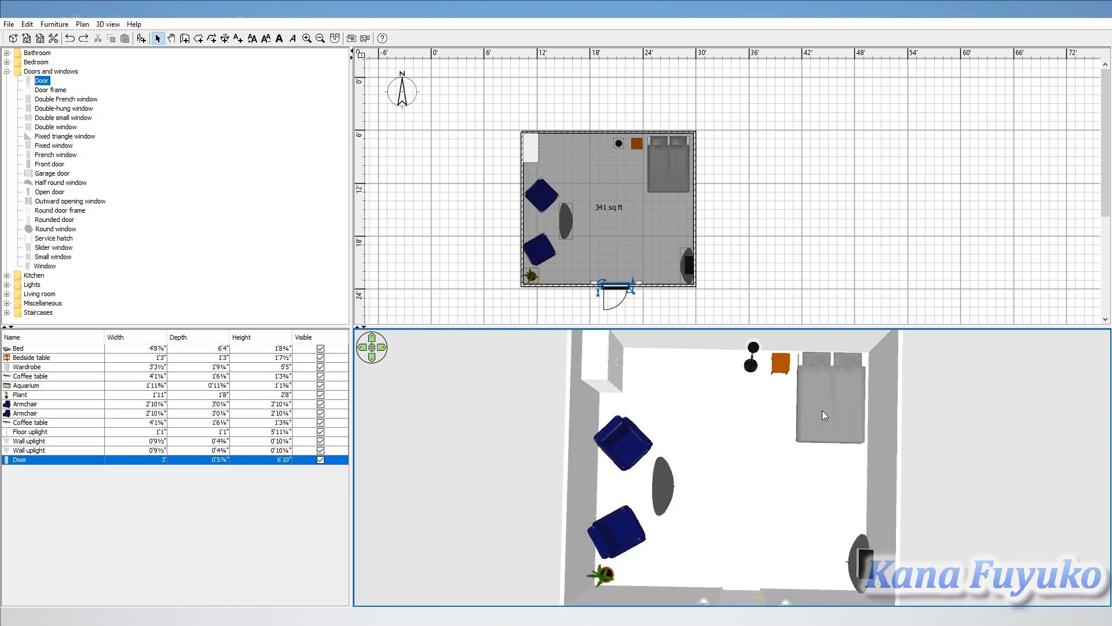
pyautogui.click(678, 173)
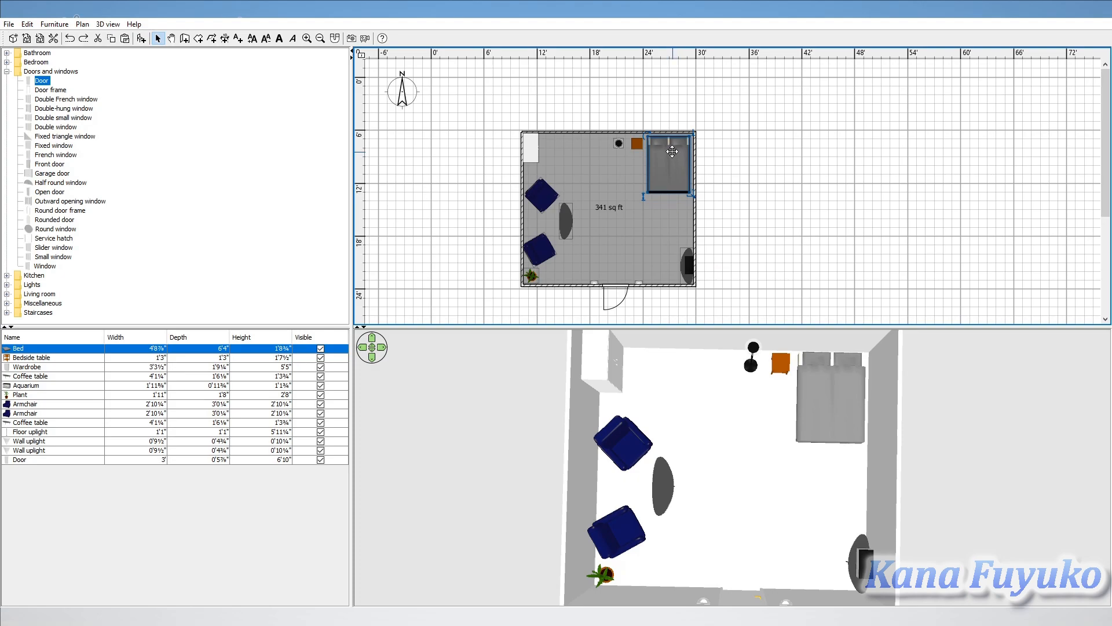
pyautogui.moveTo(657, 484); pyautogui.dragTo(678, 424)
pyautogui.moveTo(626, 456); pyautogui.dragTo(659, 470)
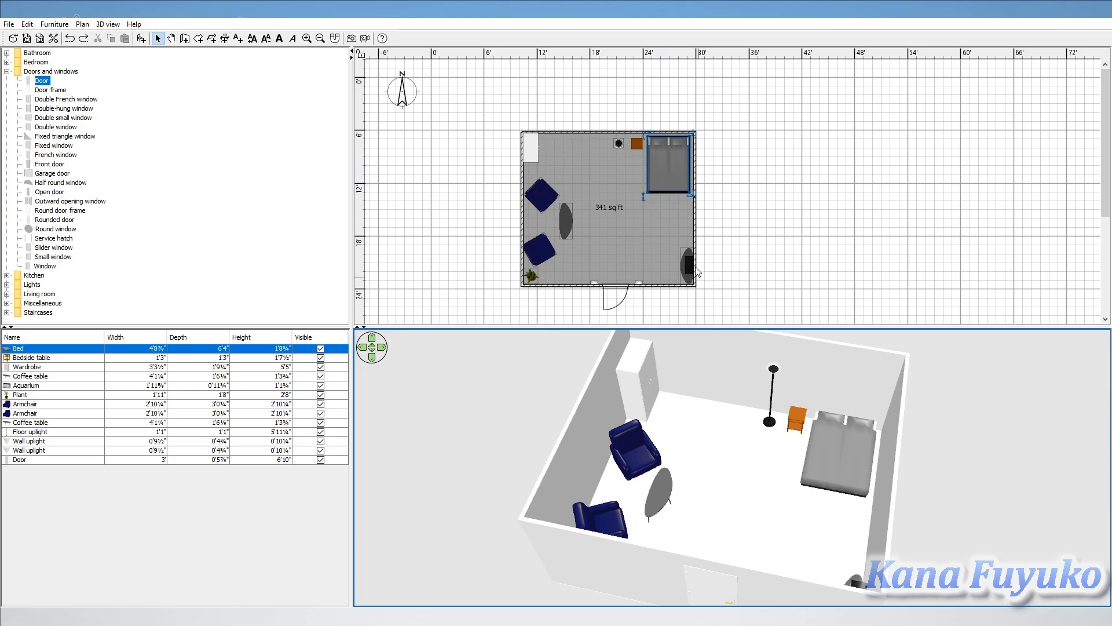
pyautogui.click(670, 164)
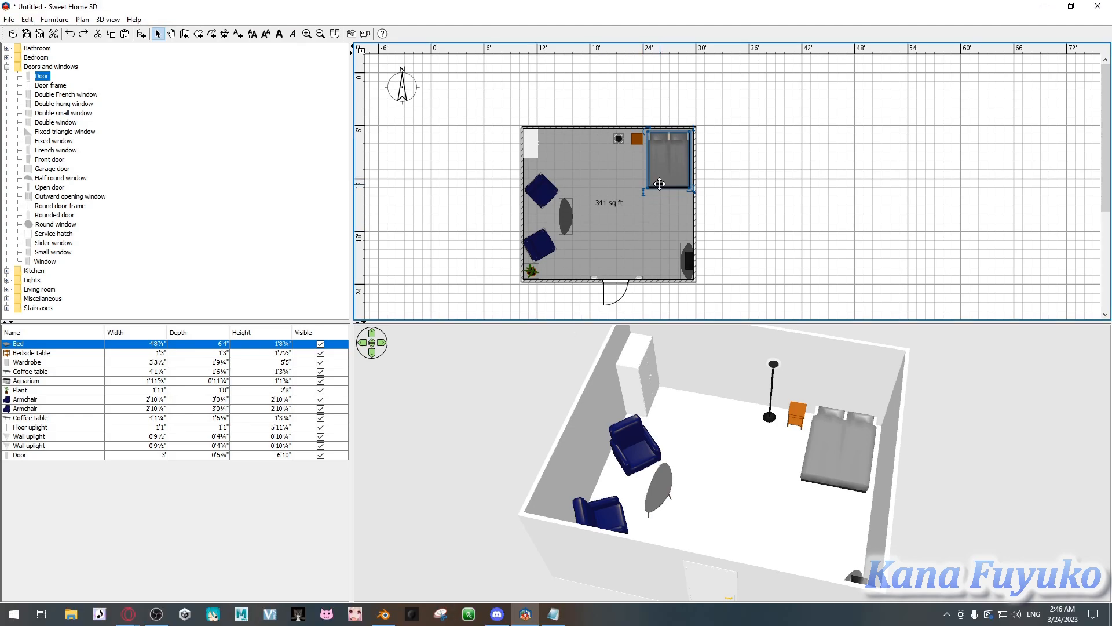
pyautogui.rightClick(665, 157)
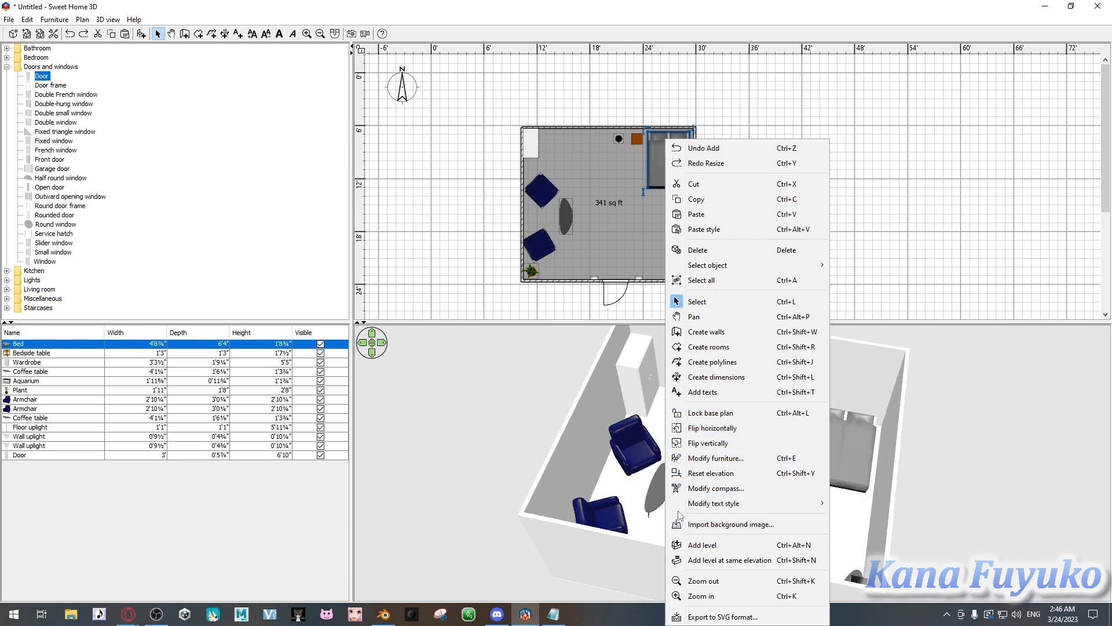
pyautogui.click(747, 462)
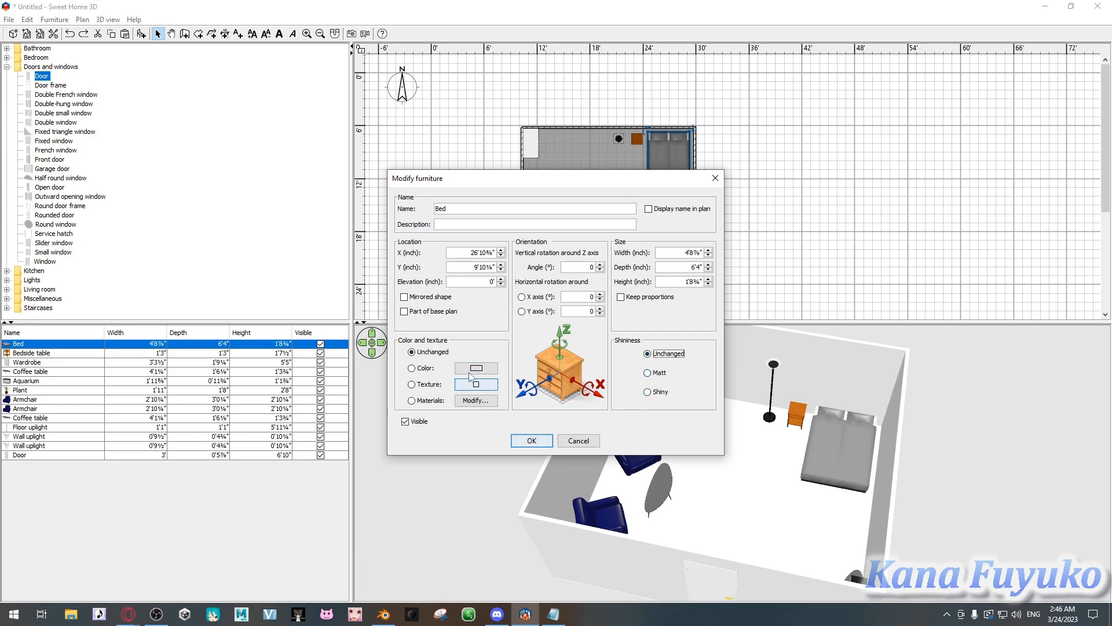
pyautogui.click(428, 386)
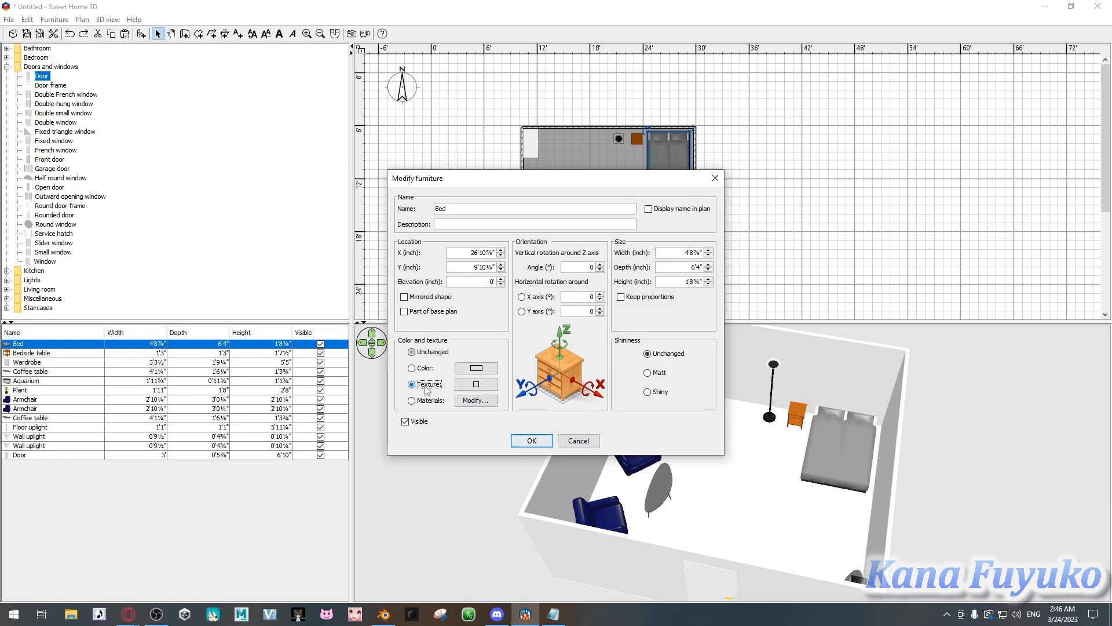
pyautogui.click(476, 384)
pyautogui.moveTo(571, 259)
pyautogui.mouseDown()
pyautogui.moveTo(575, 331)
pyautogui.moveTo(575, 265)
pyautogui.mouseUp()
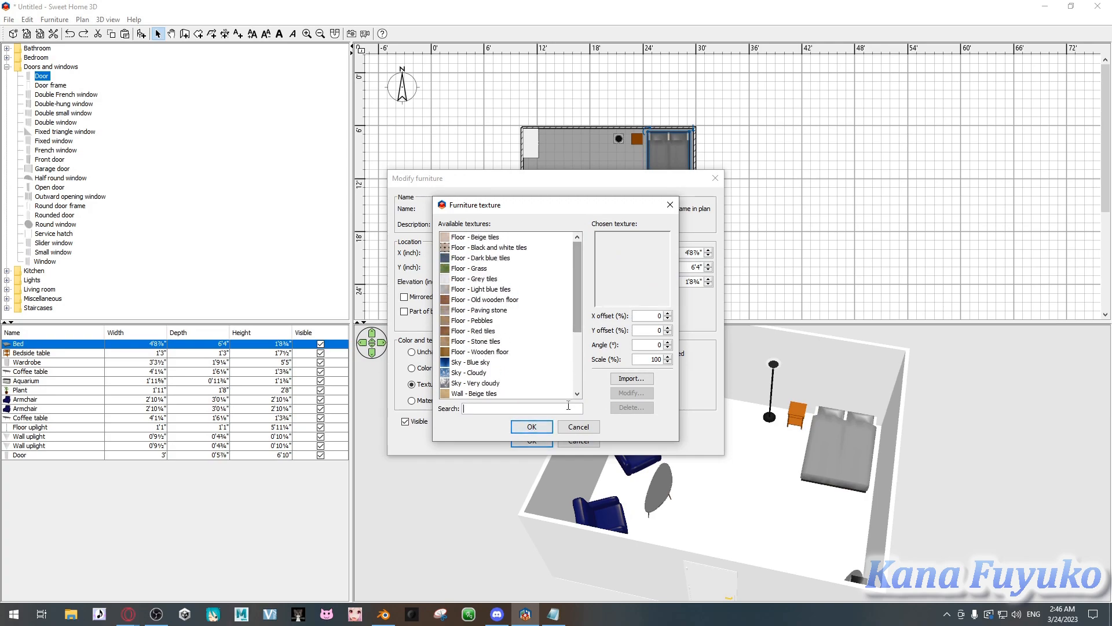
pyautogui.click(578, 426)
# Recolor the entire bed with the single blue color #087CFF.
pyautogui.click(425, 369)
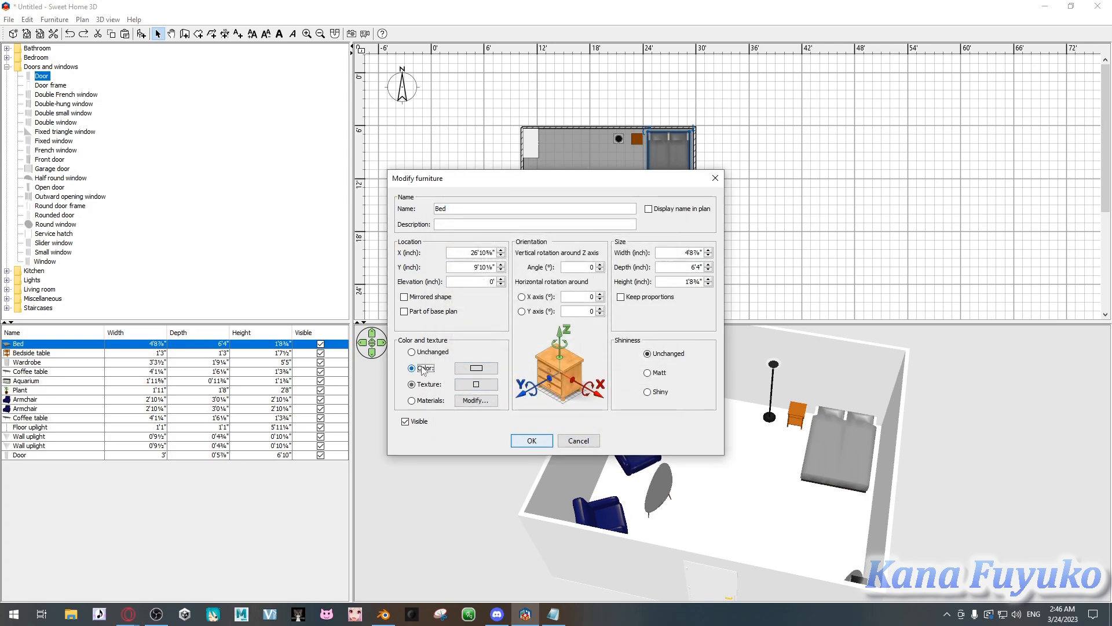
pyautogui.click(475, 367)
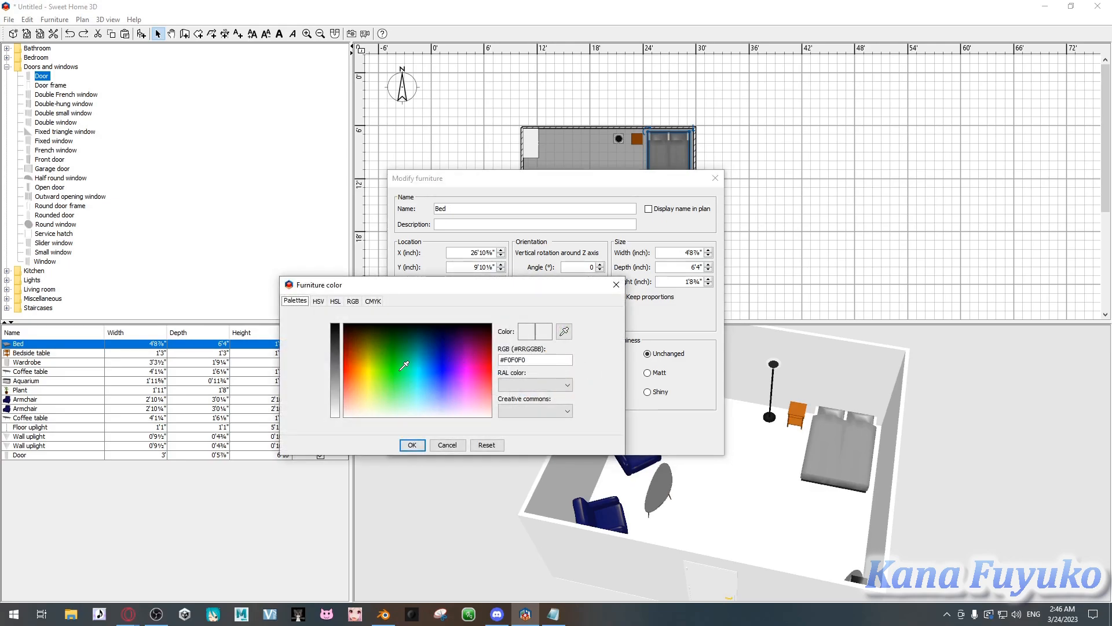
pyautogui.click(434, 361)
pyautogui.click(436, 366)
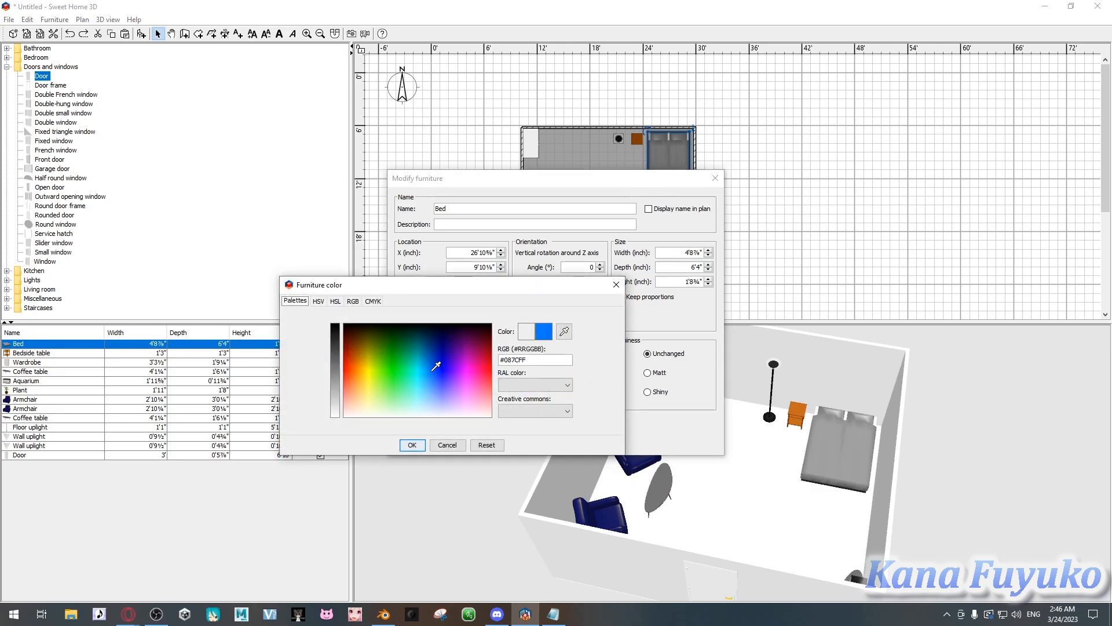
pyautogui.click(413, 444)
pyautogui.click(531, 442)
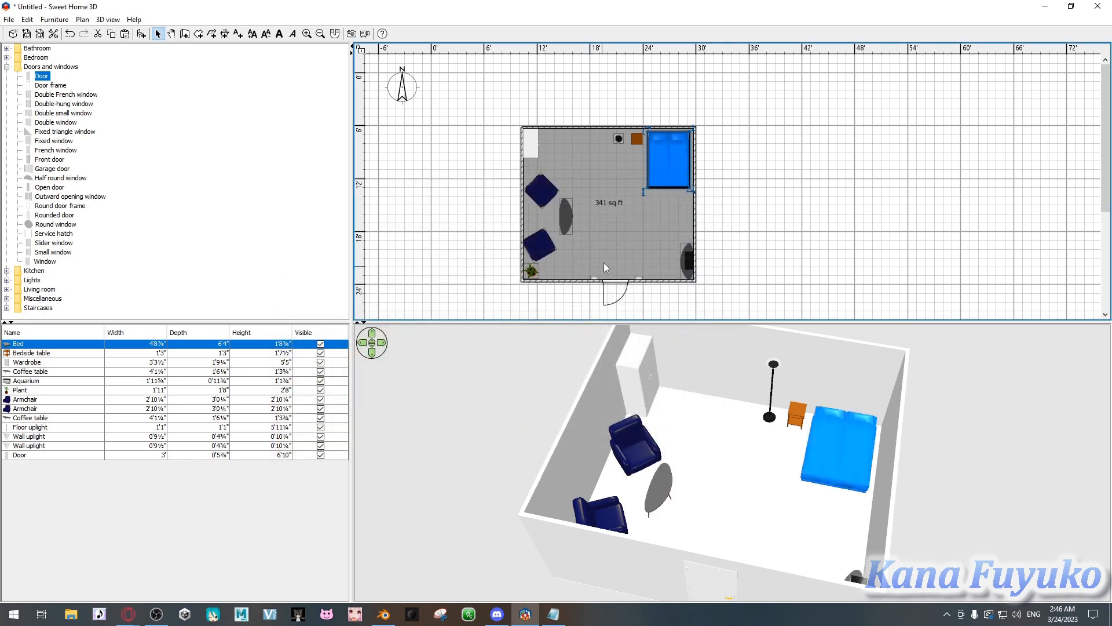
# Switch the bed to individual materials and color its blanket material, flgrey, light blue.
pyautogui.rightClick(667, 151)
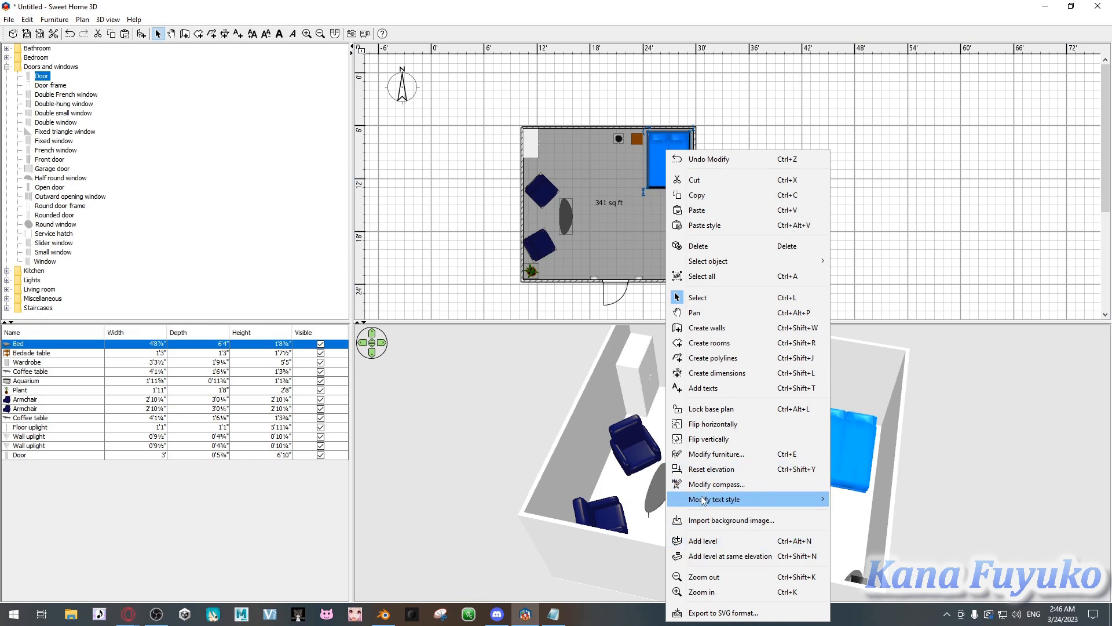
pyautogui.click(706, 453)
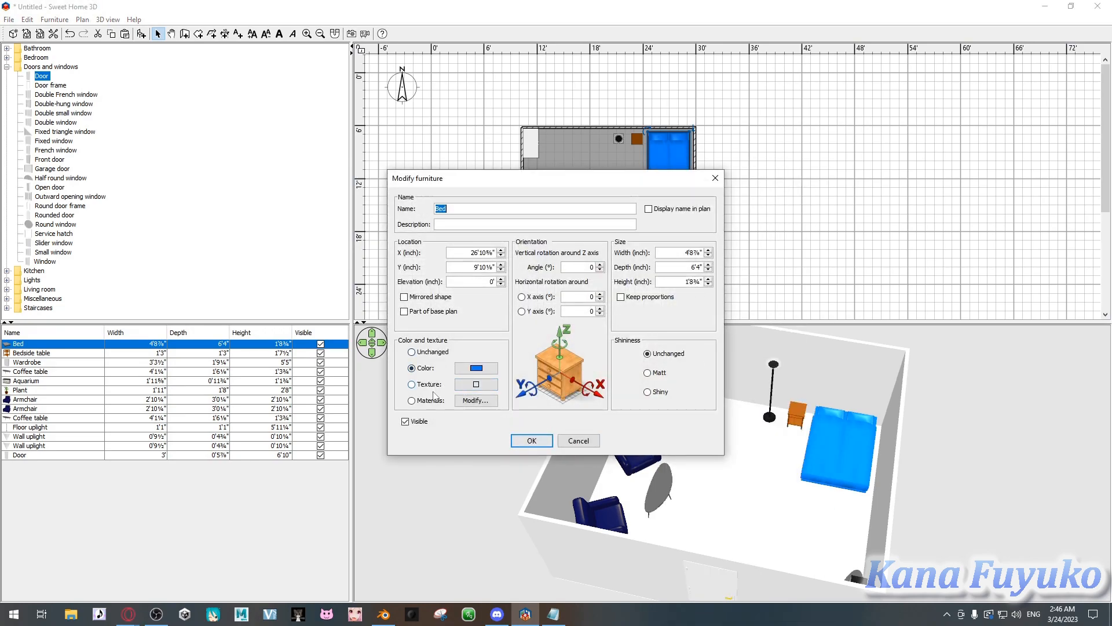
pyautogui.click(433, 402)
pyautogui.click(489, 405)
pyautogui.moveTo(486, 315); pyautogui.dragTo(515, 365)
pyautogui.moveTo(534, 227); pyautogui.dragTo(488, 217)
pyautogui.moveTo(486, 310); pyautogui.dragTo(458, 319)
pyautogui.click(669, 287)
pyautogui.click(527, 327)
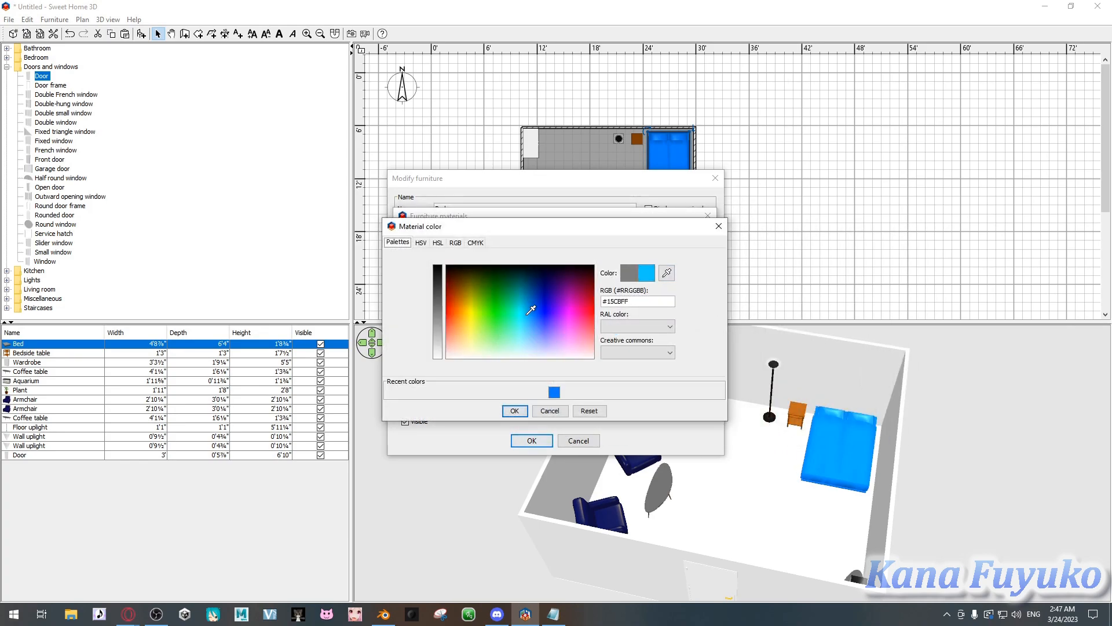
pyautogui.click(516, 411)
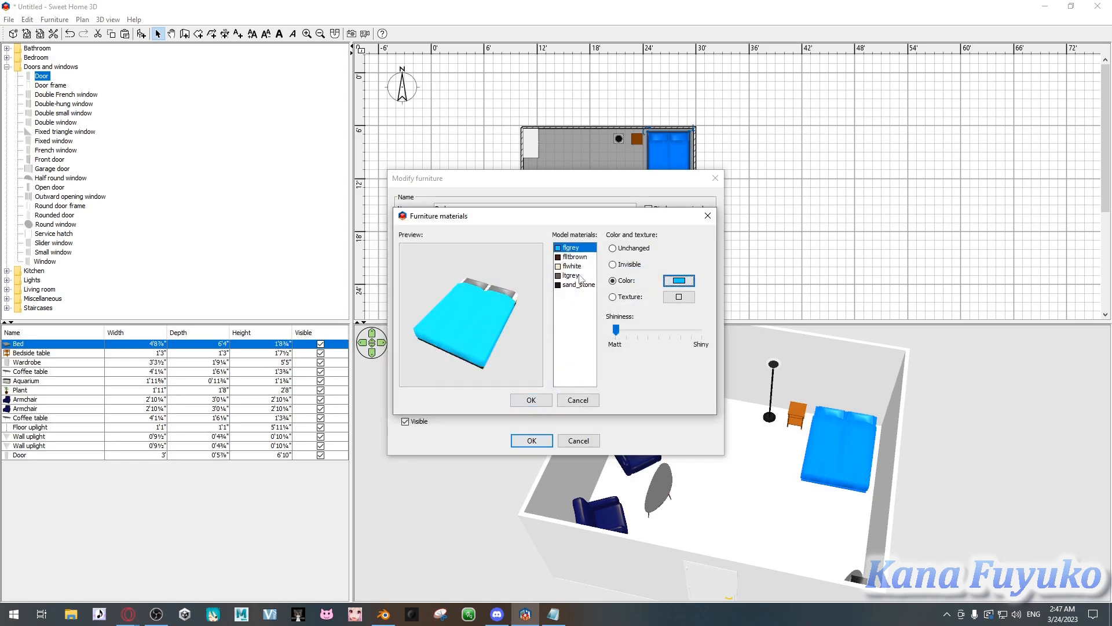
# Color the bed's pillow material, ltgrey, red and check the other materials in the preview.
pyautogui.click(574, 275)
pyautogui.click(679, 281)
pyautogui.moveTo(496, 298); pyautogui.dragTo(446, 290)
pyautogui.click(514, 399)
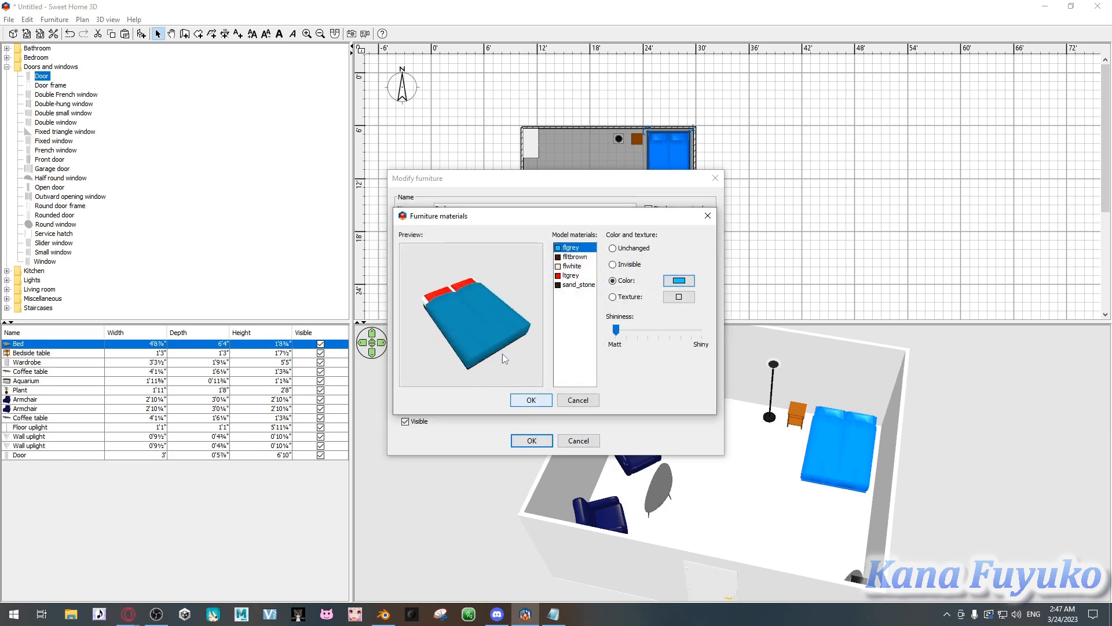
pyautogui.moveTo(521, 371); pyautogui.dragTo(583, 293)
pyautogui.click(581, 288)
pyautogui.click(576, 266)
pyautogui.click(573, 248)
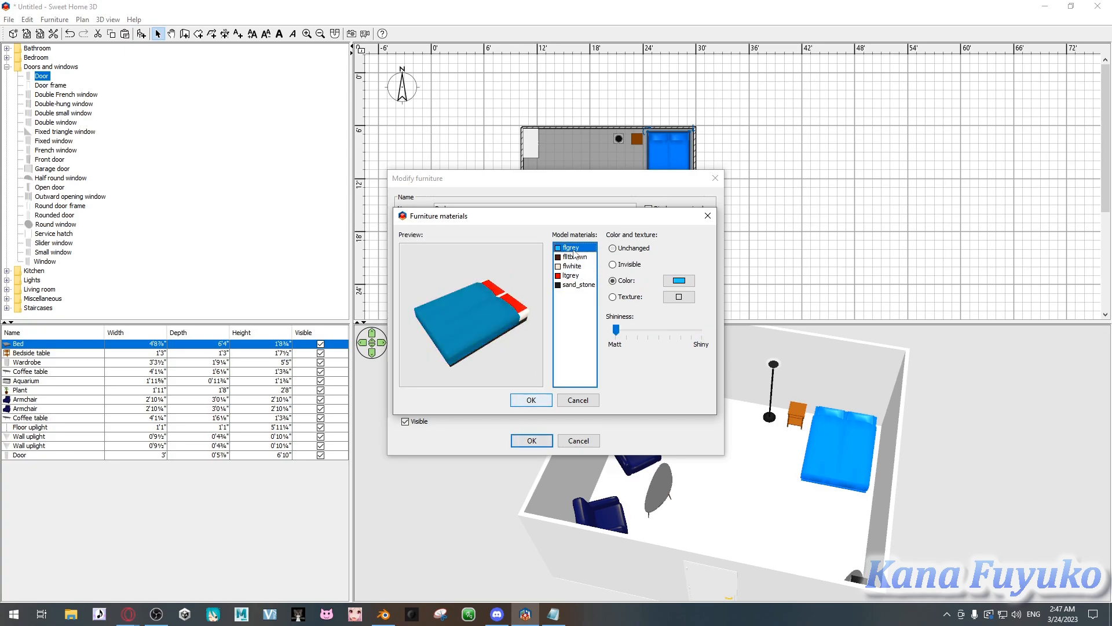
pyautogui.click(572, 267)
pyautogui.moveTo(505, 316); pyautogui.dragTo(524, 401)
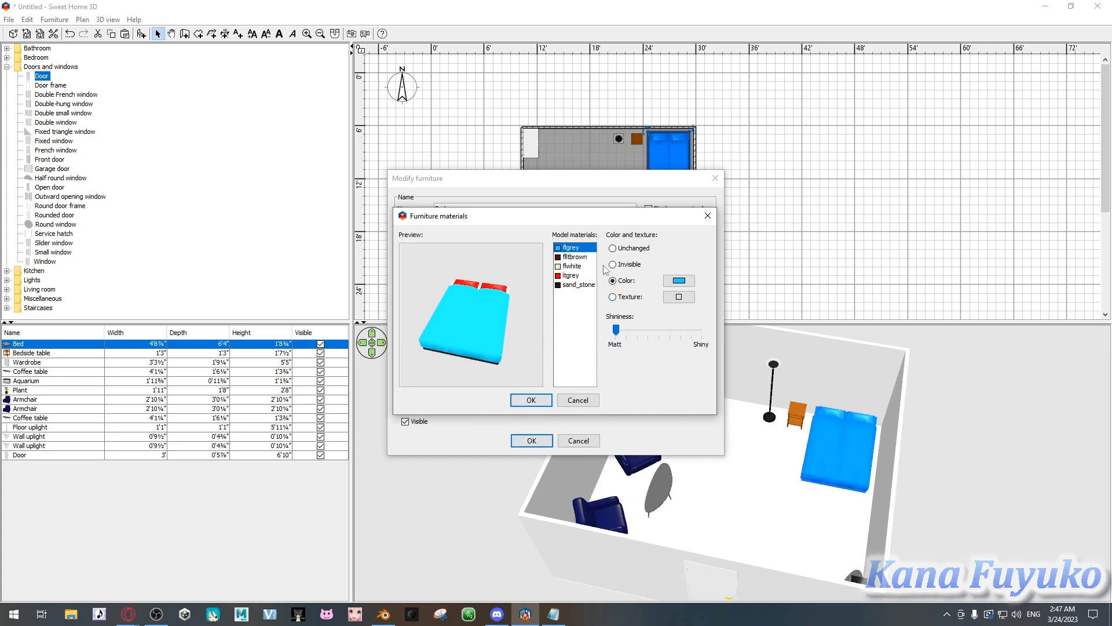
# Try the Sky - Cloudy texture on the bed's flgrey blanket material, and switch it back to the plain color.
pyautogui.click(636, 297)
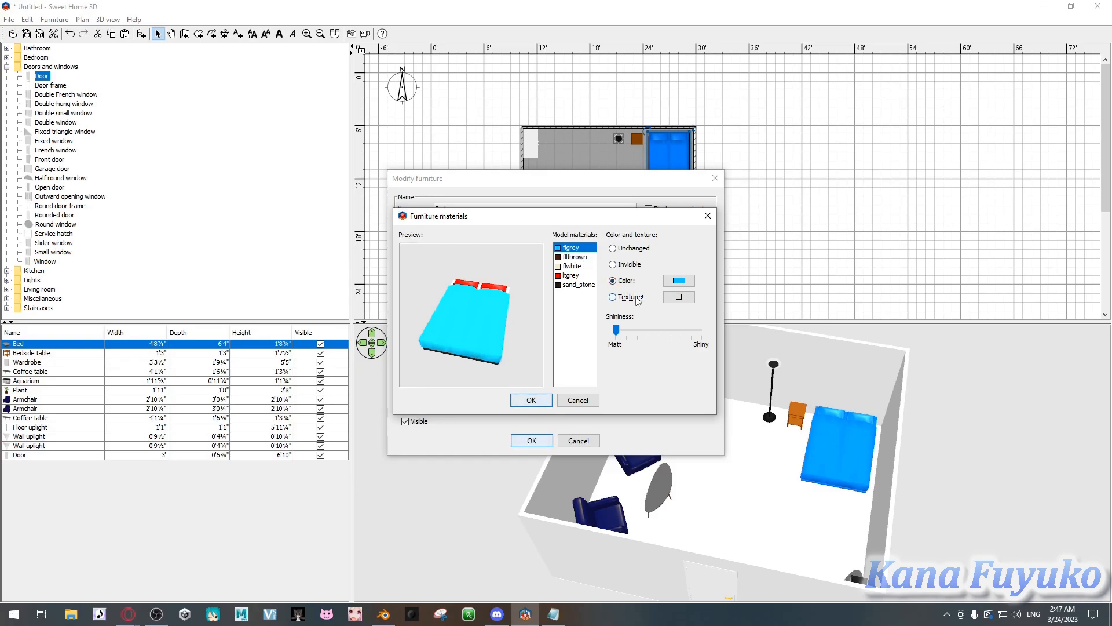
pyautogui.click(677, 297)
pyautogui.scroll(-1, 521, 325)
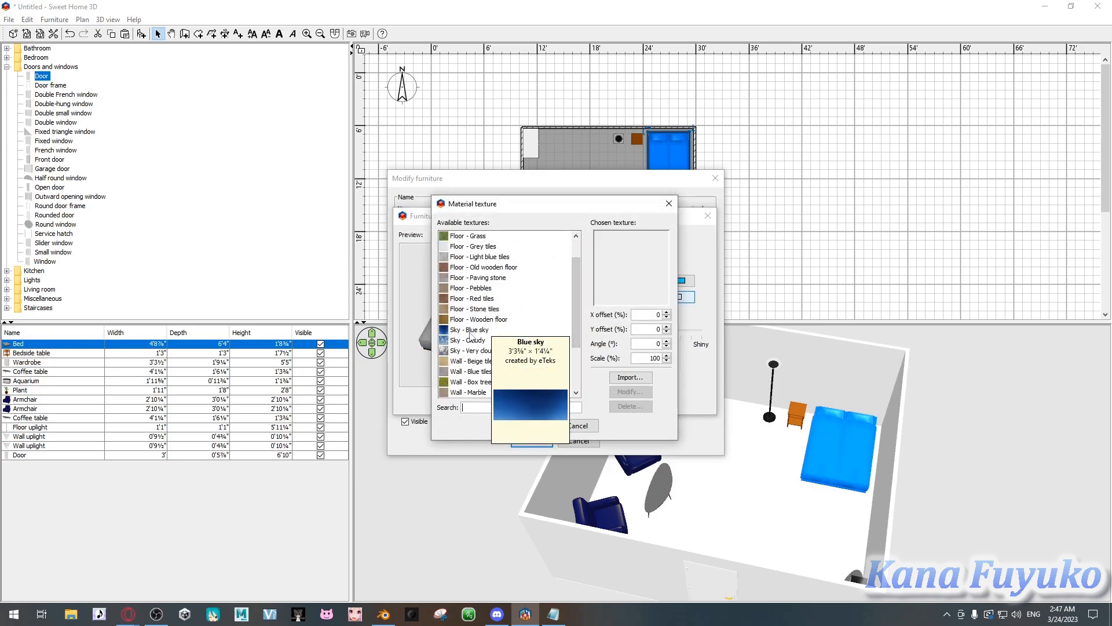
pyautogui.click(481, 340)
pyautogui.click(529, 426)
pyautogui.moveTo(474, 369); pyautogui.dragTo(528, 381)
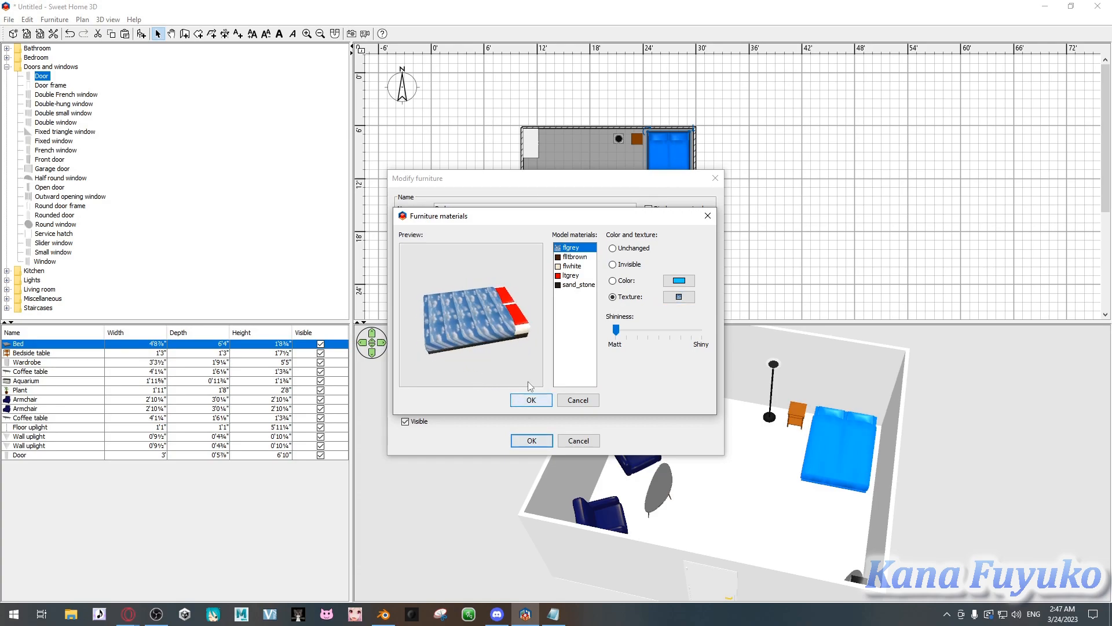
pyautogui.click(613, 280)
# Apply the modified material colors to the bed.
pyautogui.click(531, 400)
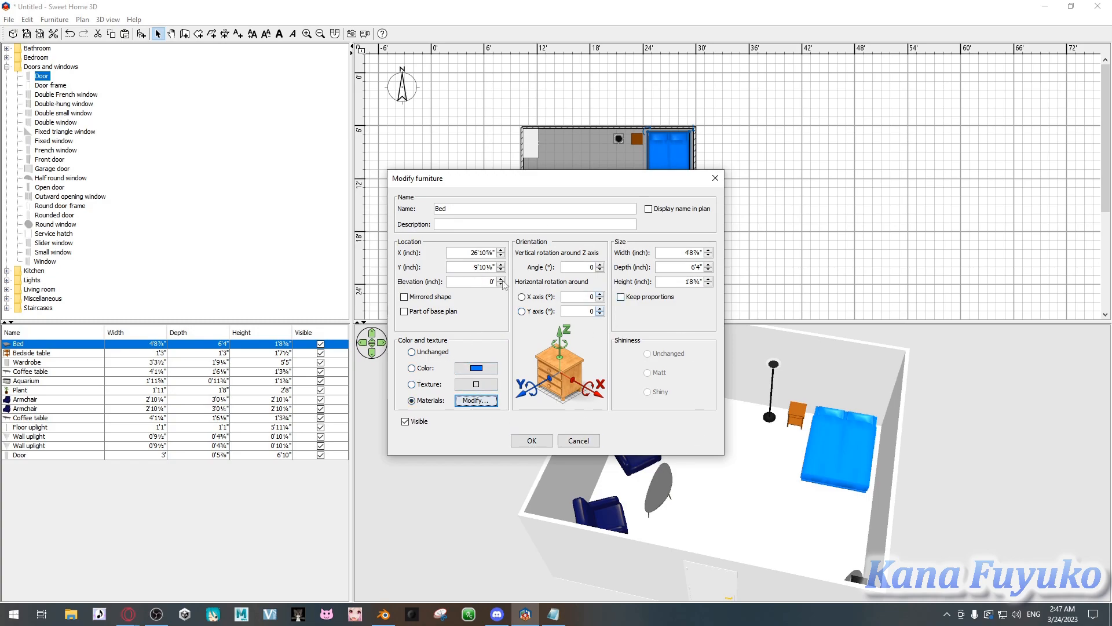
pyautogui.click(529, 438)
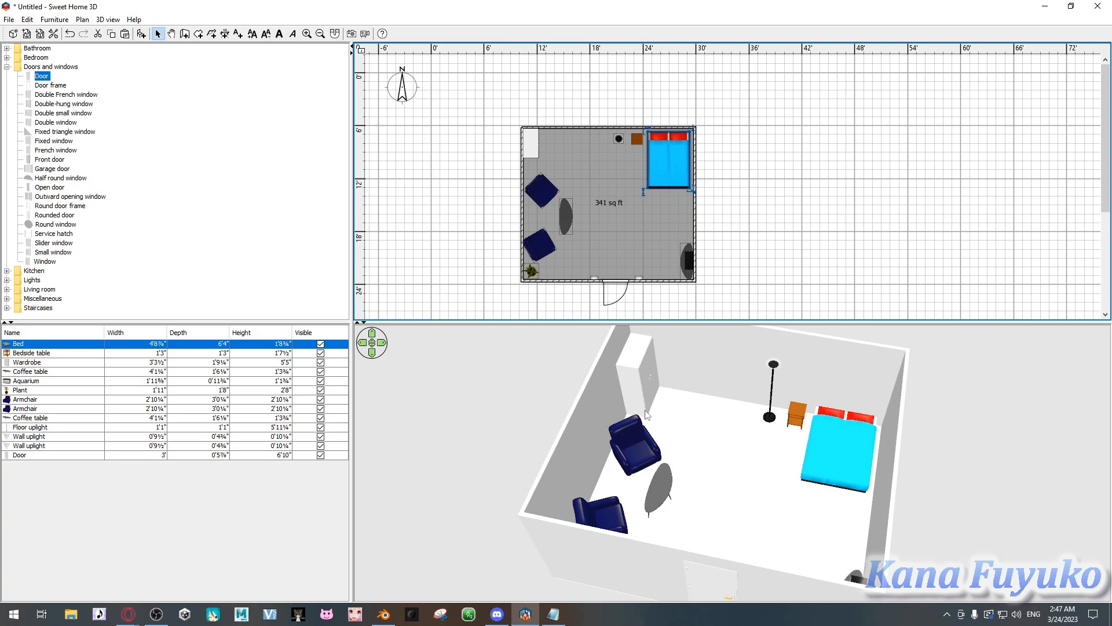
# Turn on the room's ceiling display and apply the Floor - Beige tiles texture to its floor.
pyautogui.click(598, 198)
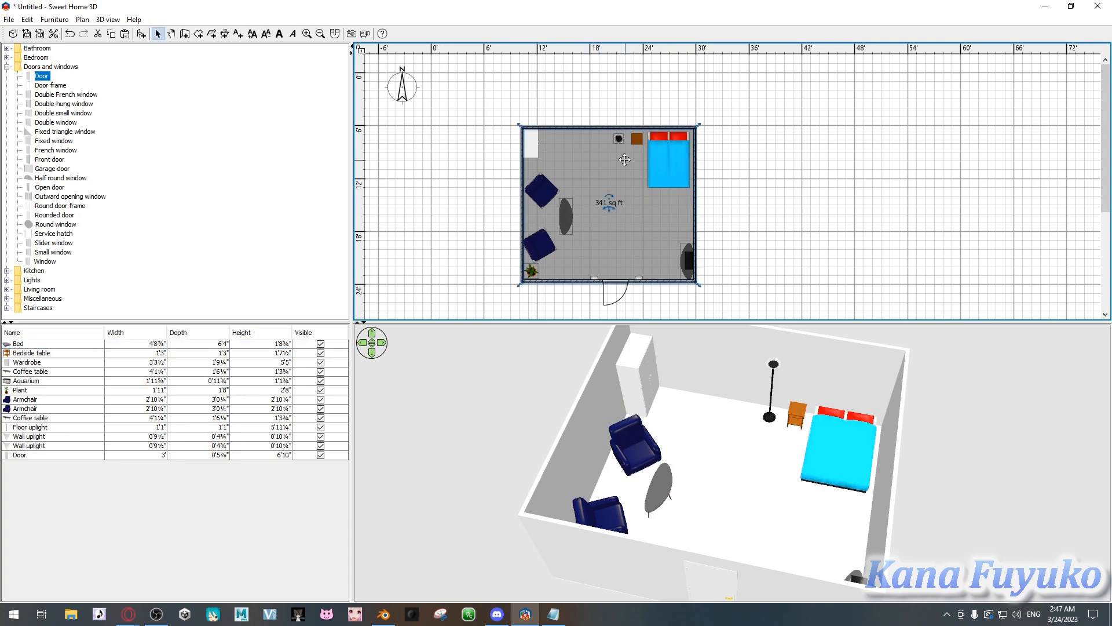
pyautogui.rightClick(586, 168)
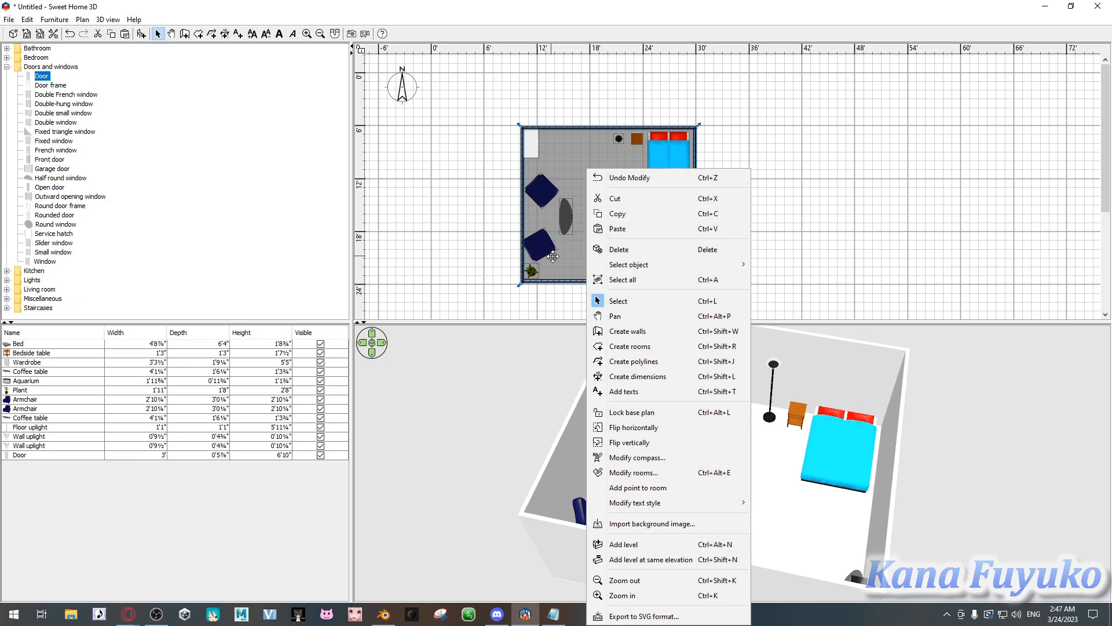
pyautogui.click(616, 472)
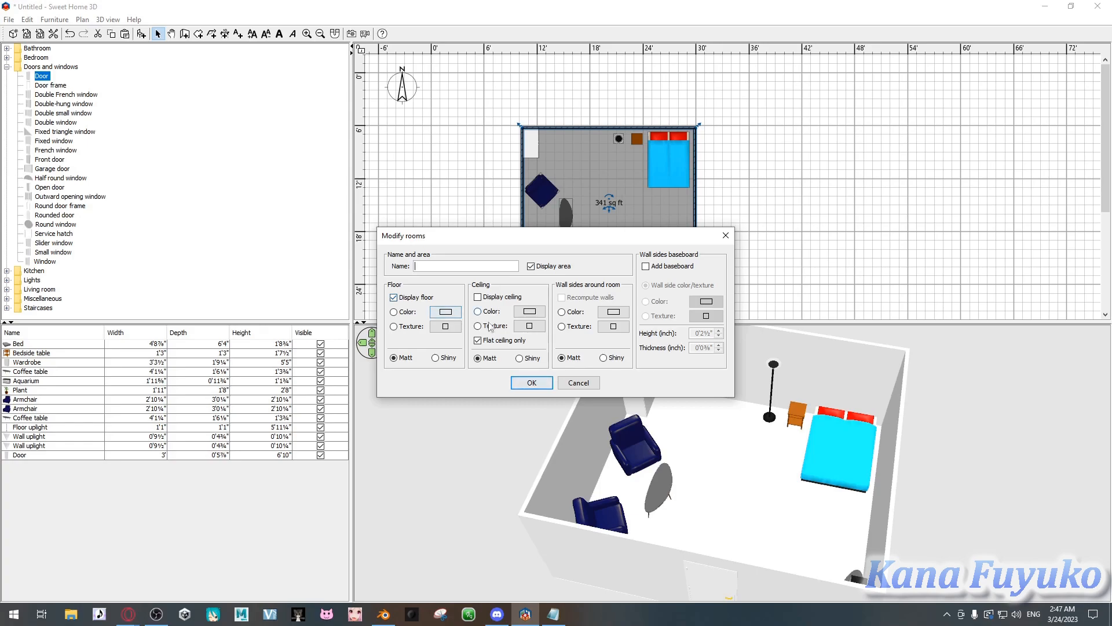
pyautogui.click(488, 298)
pyautogui.click(409, 326)
pyautogui.click(443, 327)
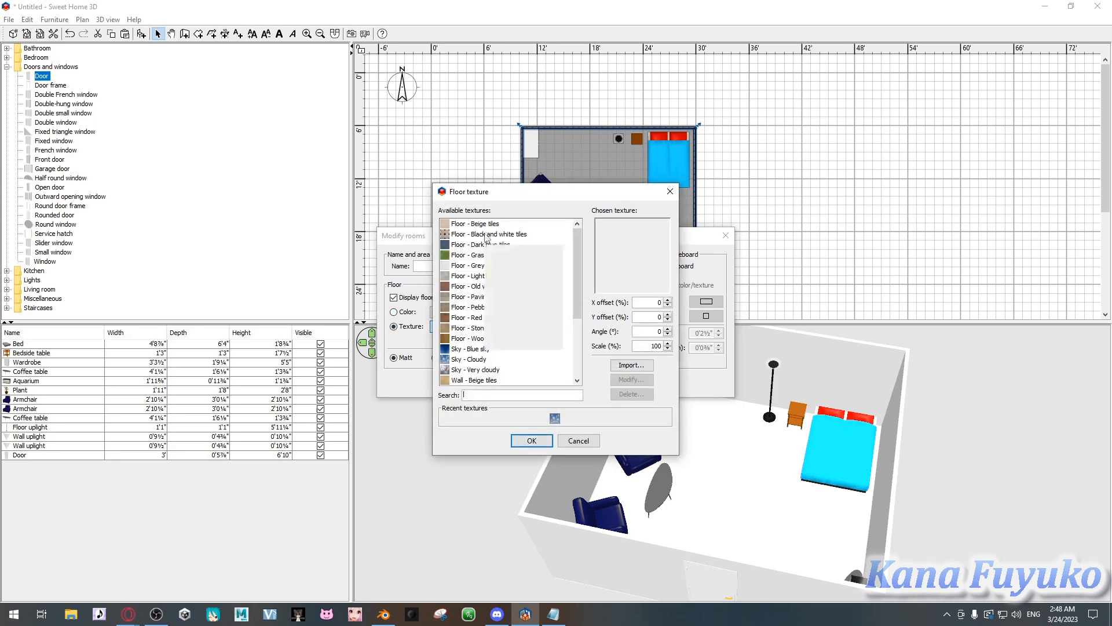
pyautogui.click(488, 225)
pyautogui.click(532, 440)
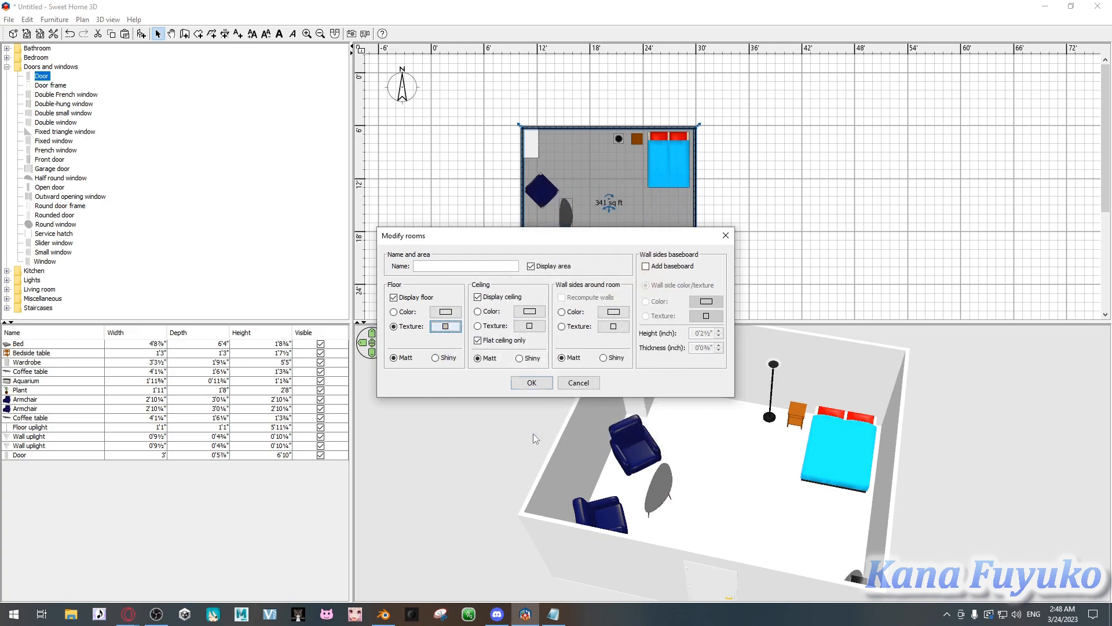
pyautogui.click(532, 383)
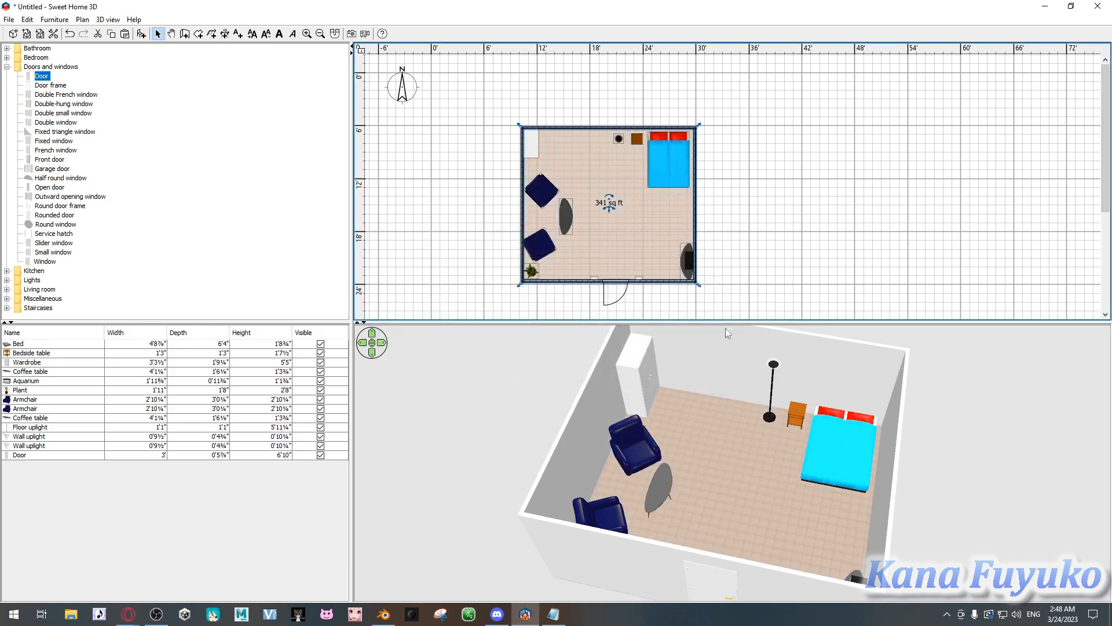
# Choose the Wall - Blue tiles texture for the room's ceiling.
pyautogui.rightClick(612, 217)
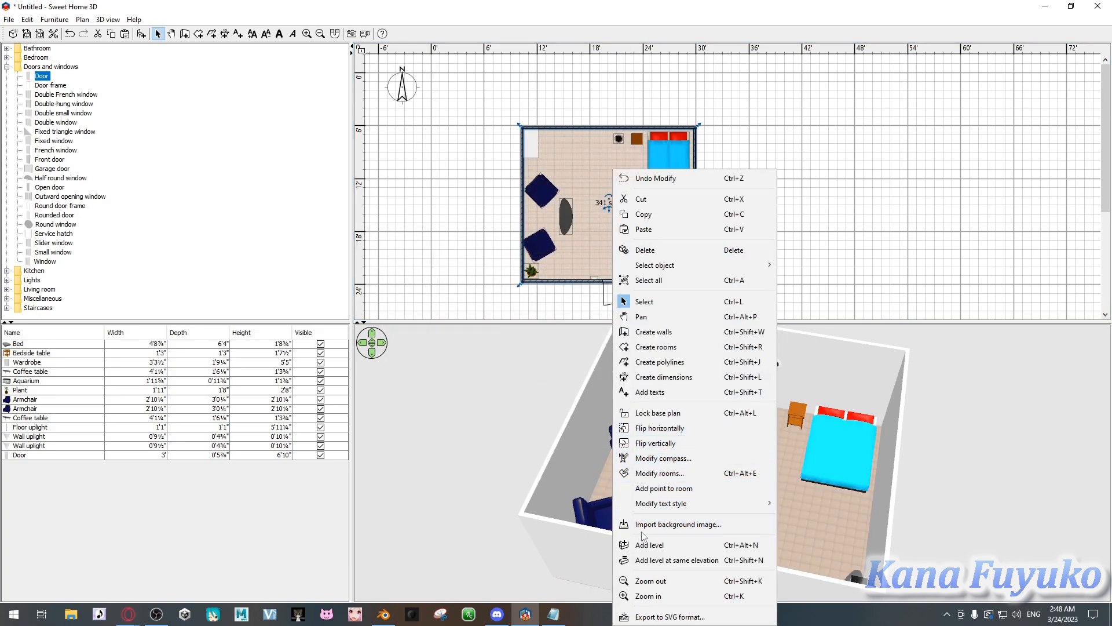
pyautogui.click(660, 474)
pyautogui.click(497, 328)
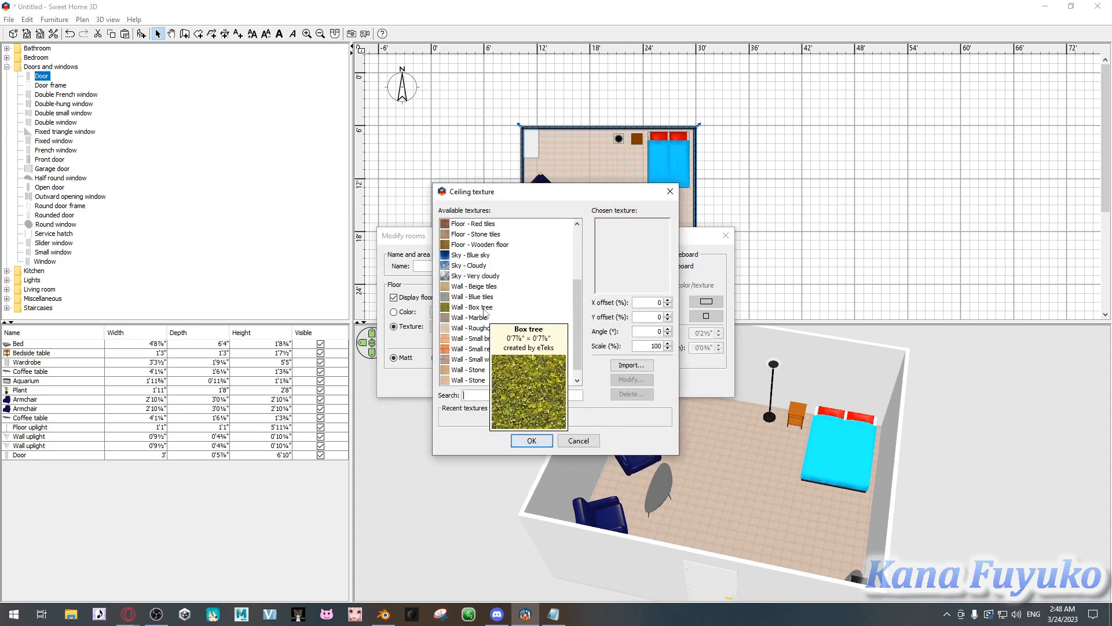
pyautogui.scroll(-1, 481, 307)
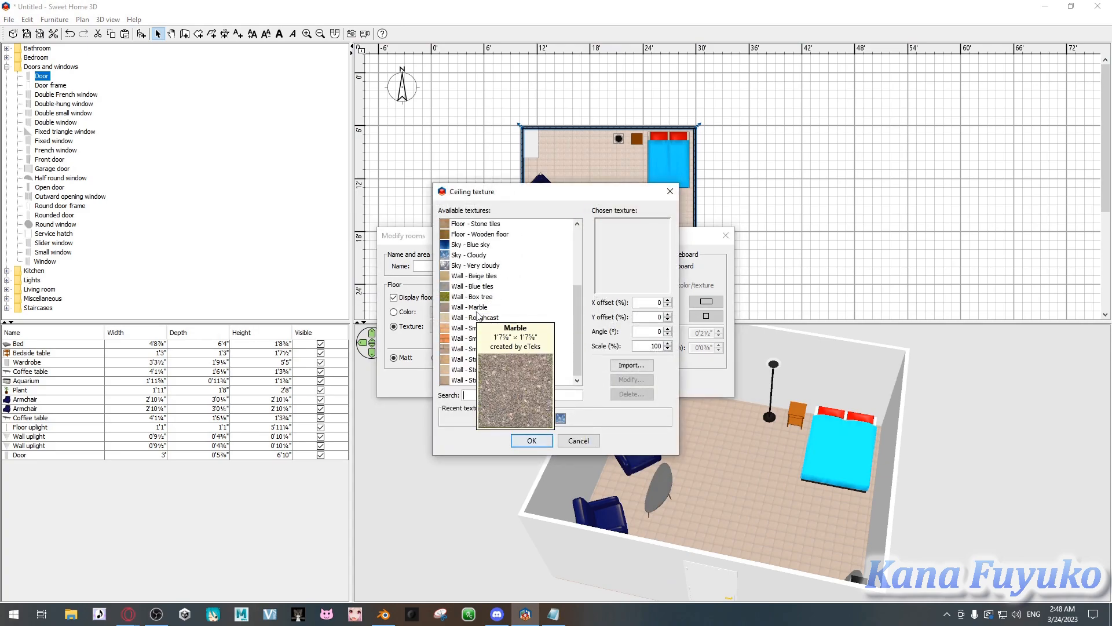
pyautogui.click(475, 286)
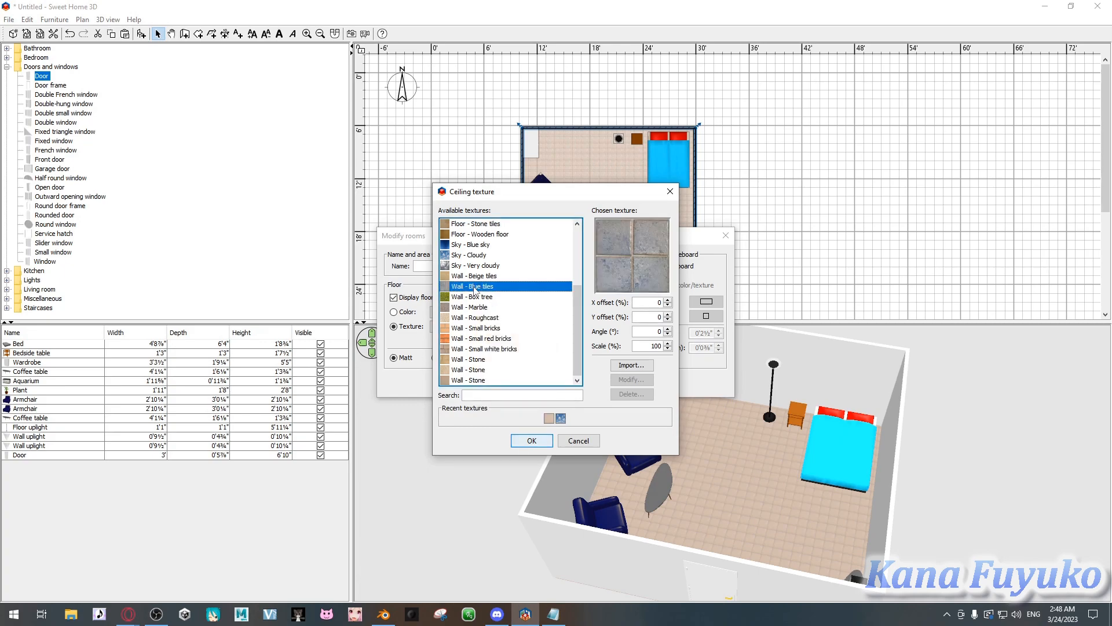
pyautogui.click(532, 443)
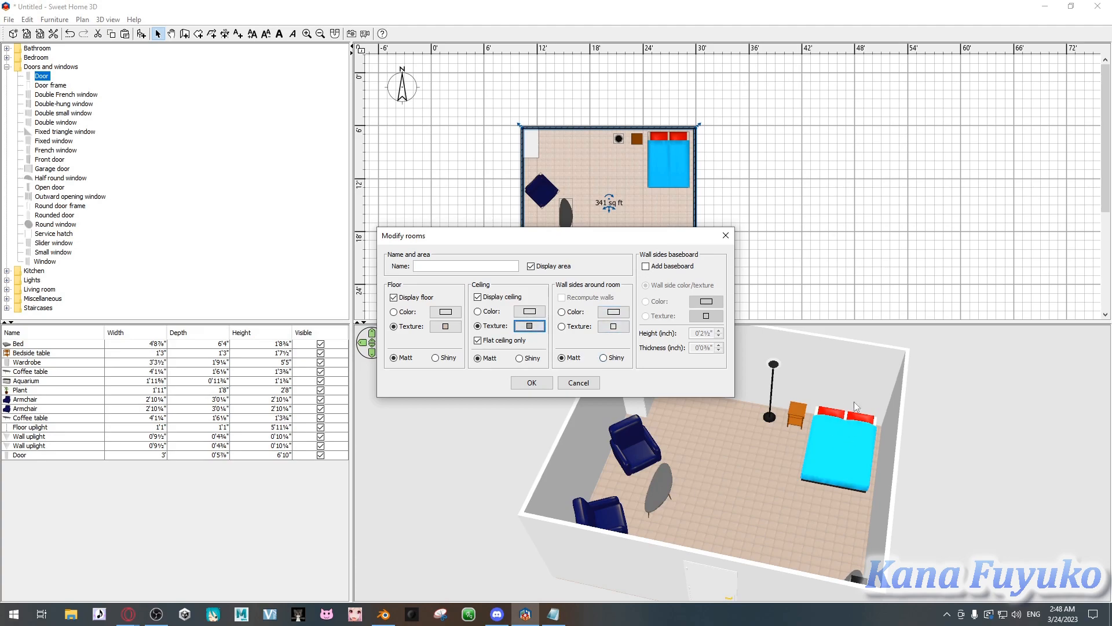
# Apply the last Wall - Stone texture in the list to the wall sides around the room.
pyautogui.click(614, 326)
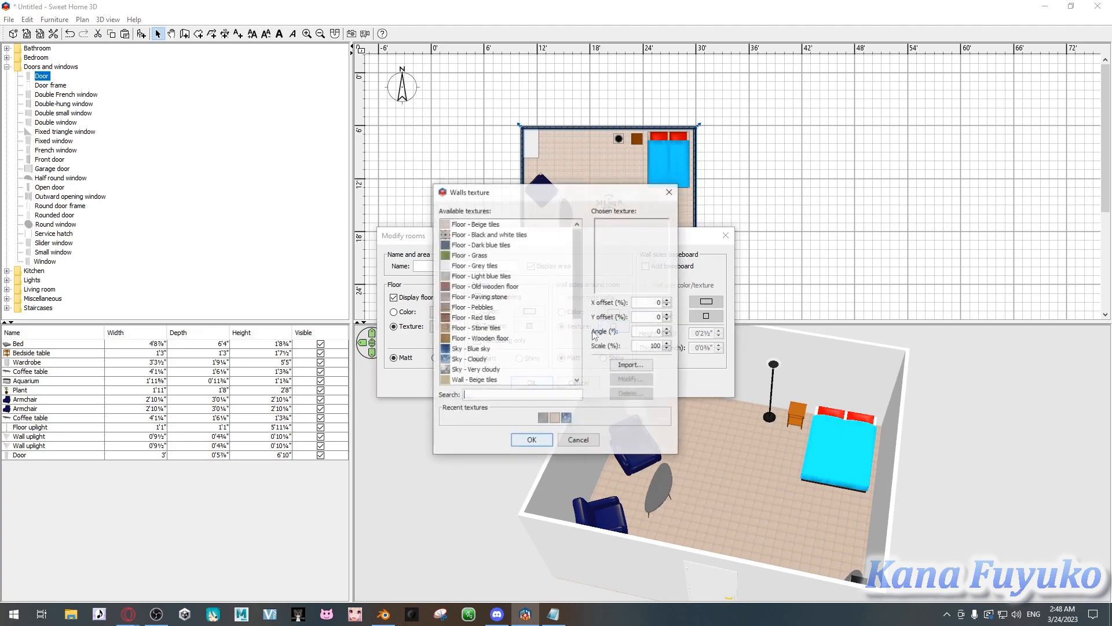
pyautogui.scroll(-3, 525, 316)
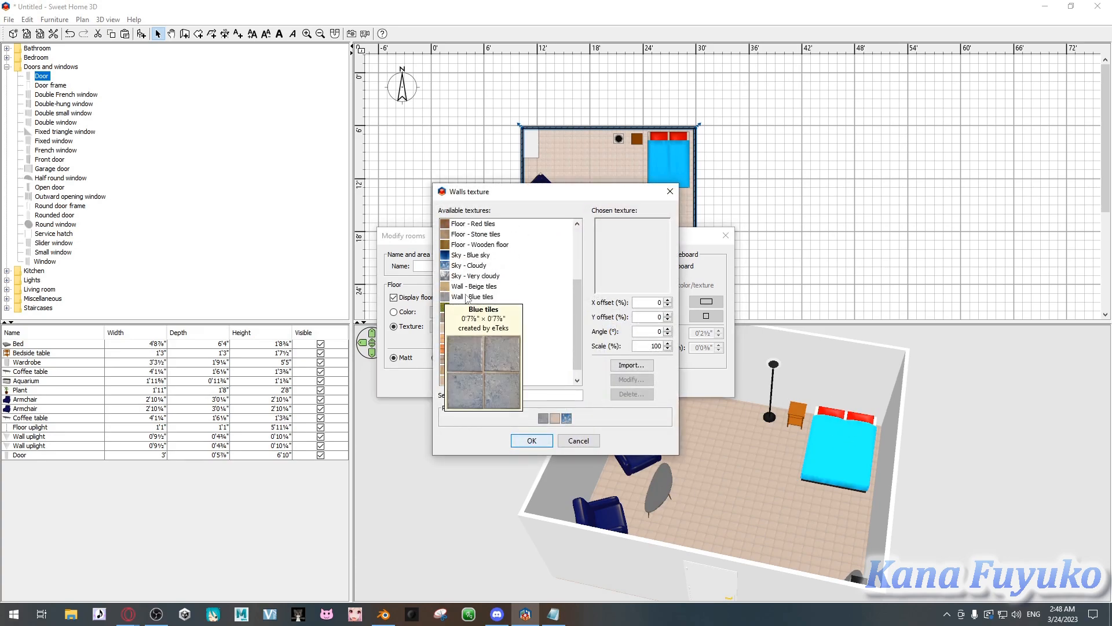
pyautogui.scroll(-1, 490, 359)
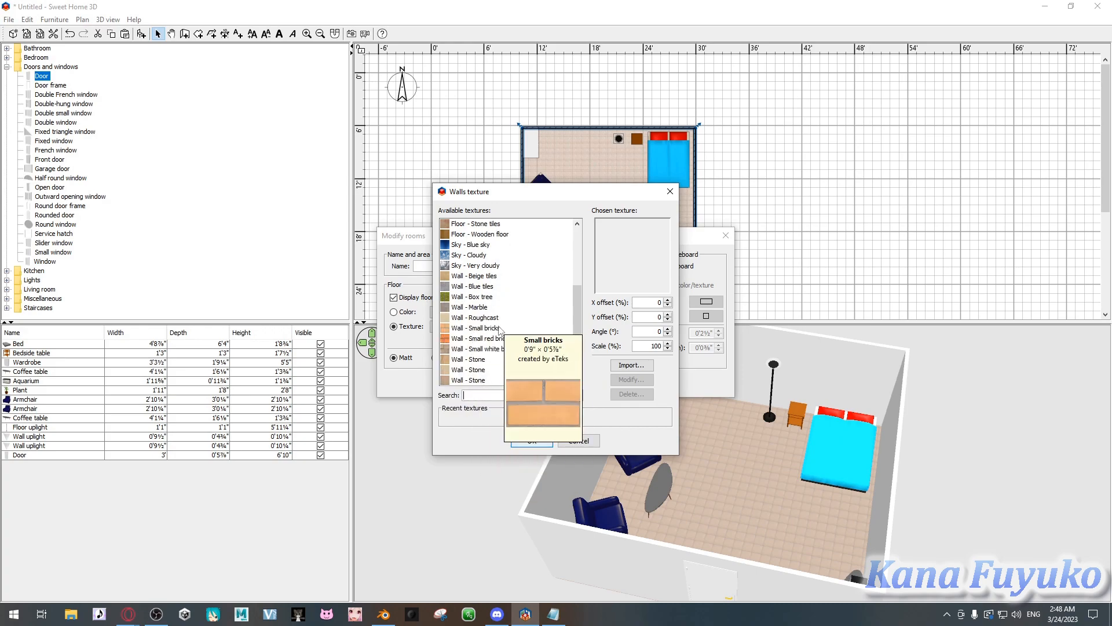
pyautogui.click(484, 380)
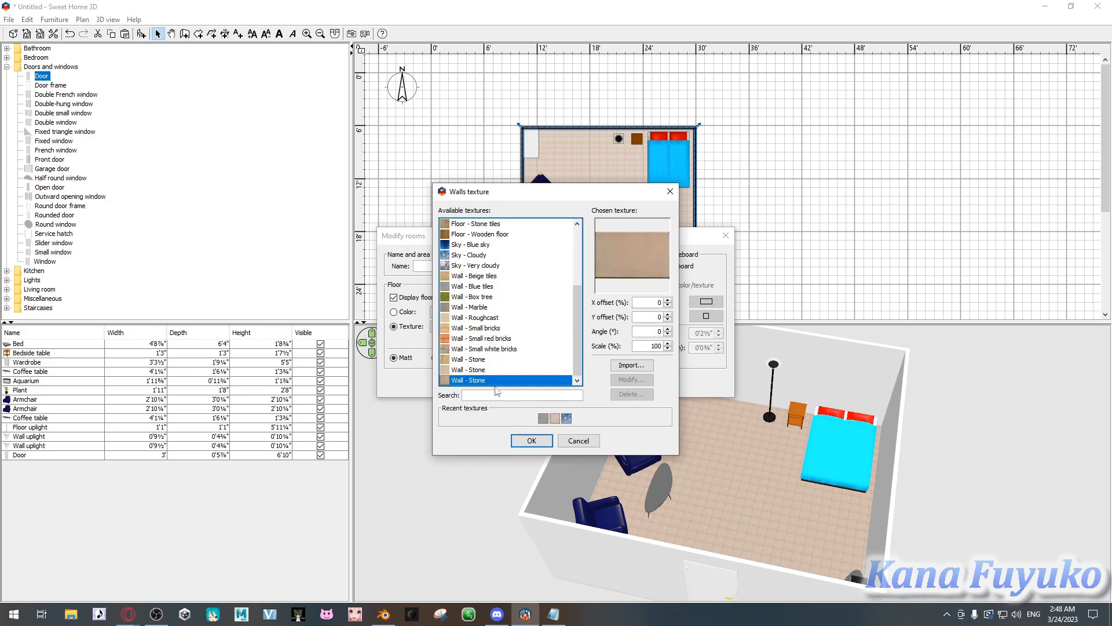
pyautogui.click(531, 441)
pyautogui.click(542, 382)
pyautogui.moveTo(771, 446); pyautogui.dragTo(624, 396)
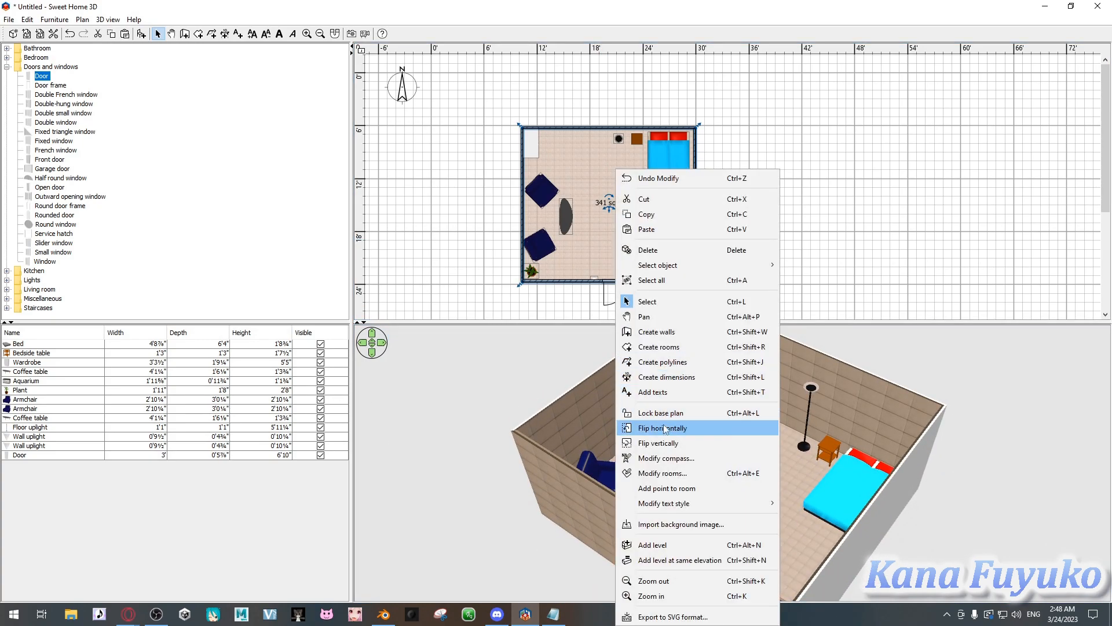
# Switch the wall sides around the room from a texture to a plain light blue color and apply it.
pyautogui.click(664, 473)
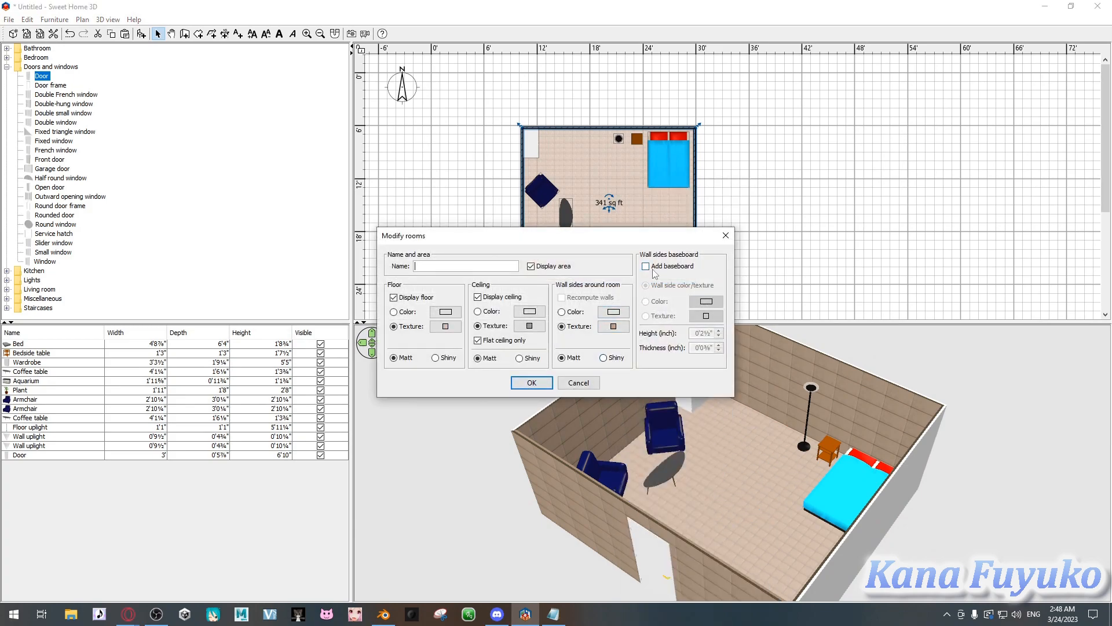
pyautogui.click(614, 326)
pyautogui.scroll(-3, 510, 289)
pyautogui.click(573, 441)
pyautogui.click(562, 311)
pyautogui.click(610, 313)
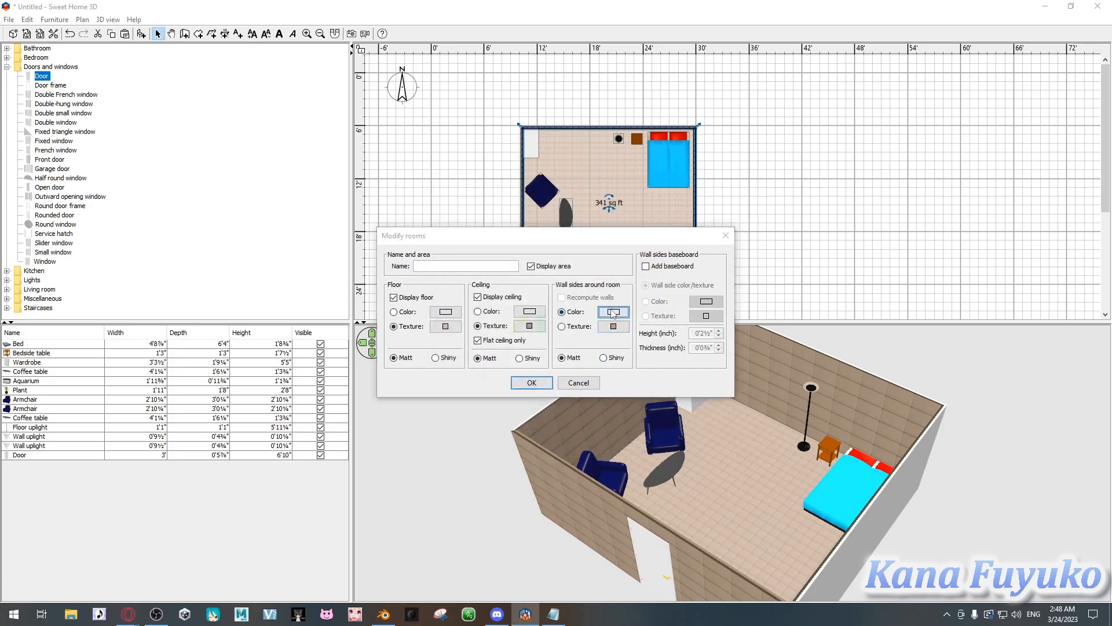
pyautogui.moveTo(523, 315); pyautogui.dragTo(569, 322)
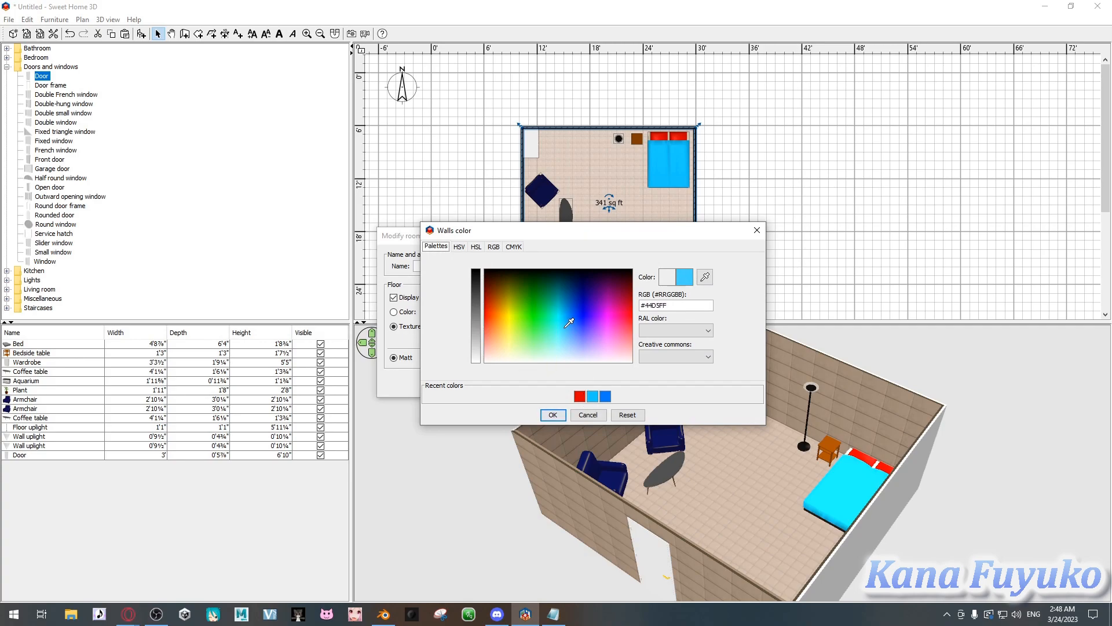
pyautogui.click(553, 415)
pyautogui.click(527, 383)
pyautogui.moveTo(748, 440); pyautogui.dragTo(781, 439)
pyautogui.moveTo(676, 456); pyautogui.dragTo(752, 412)
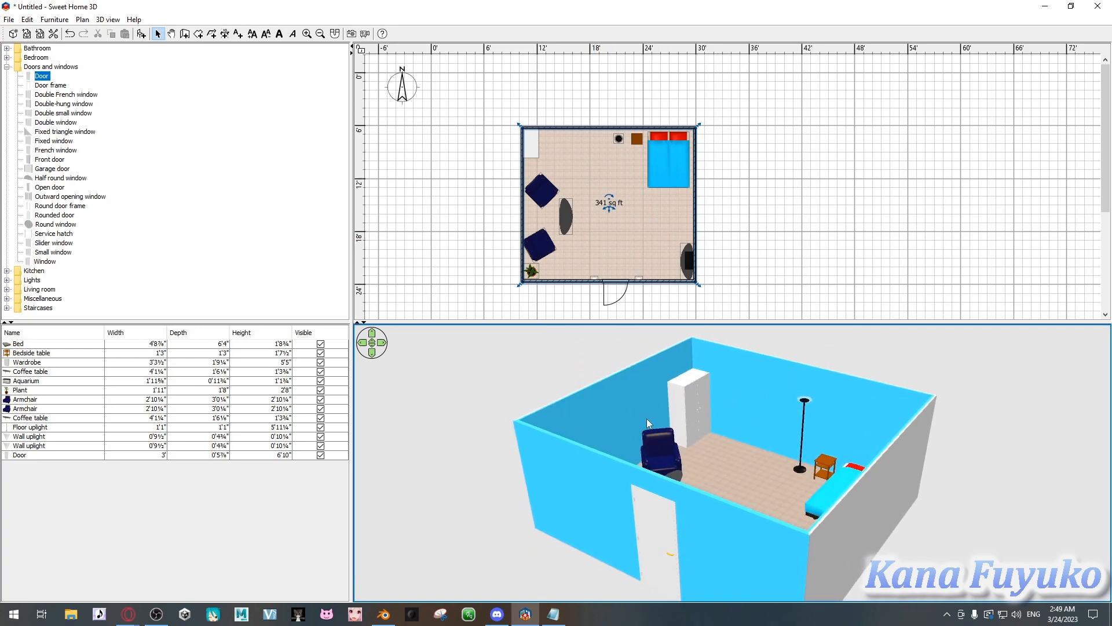
# Lock the base plan and test it by trying to select the room floor and the coffee table beside the armchairs.
pyautogui.rightClick(644, 207)
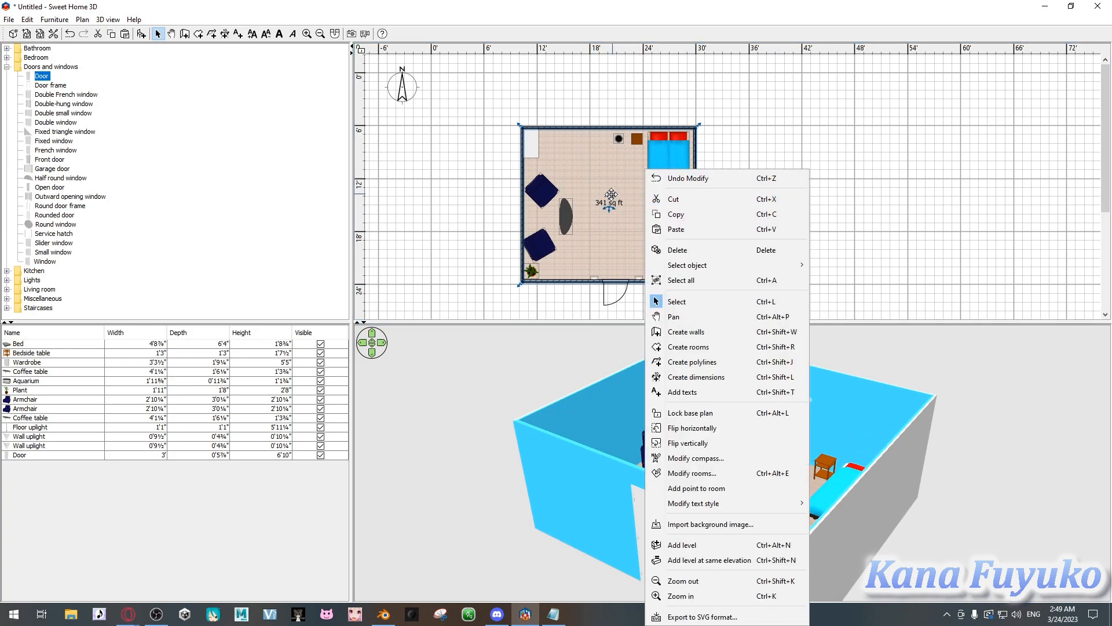
pyautogui.click(688, 413)
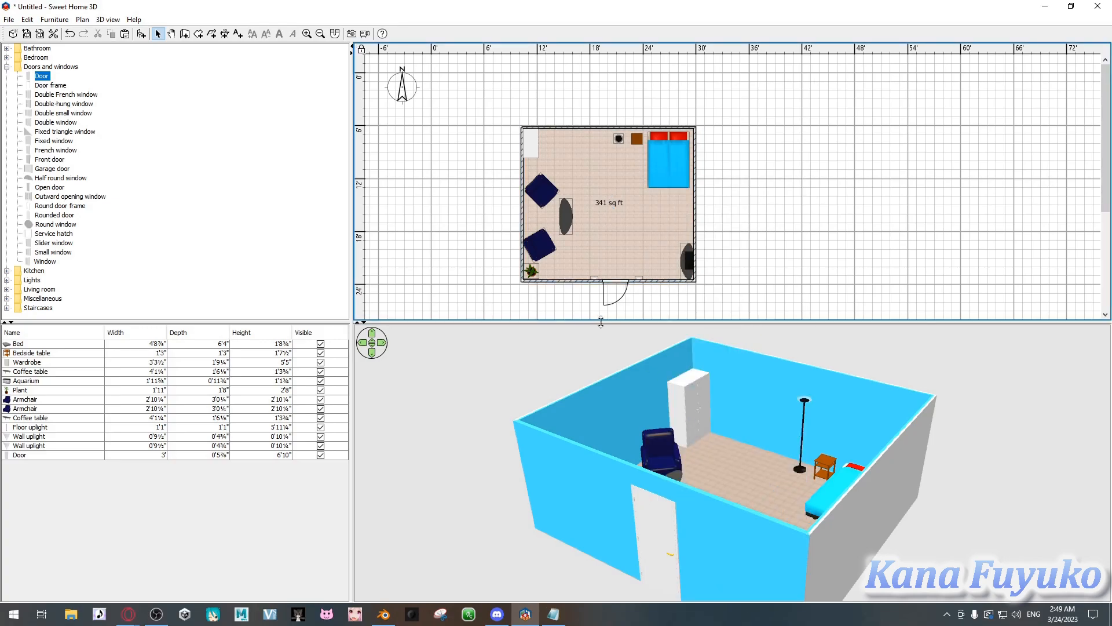
pyautogui.click(563, 213)
pyautogui.click(615, 175)
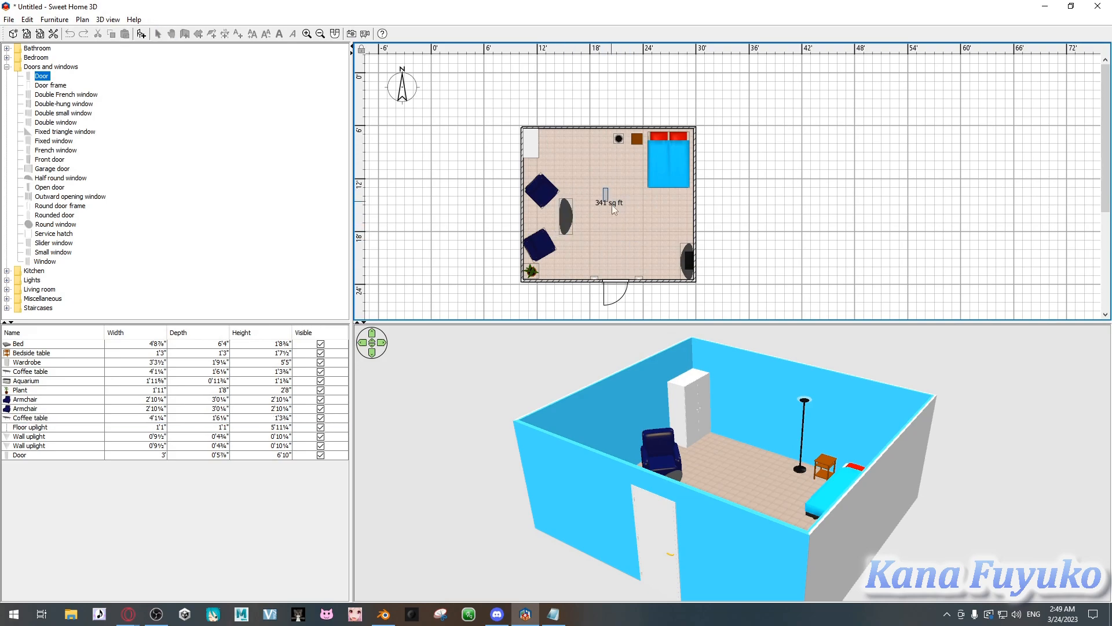
pyautogui.click(571, 222)
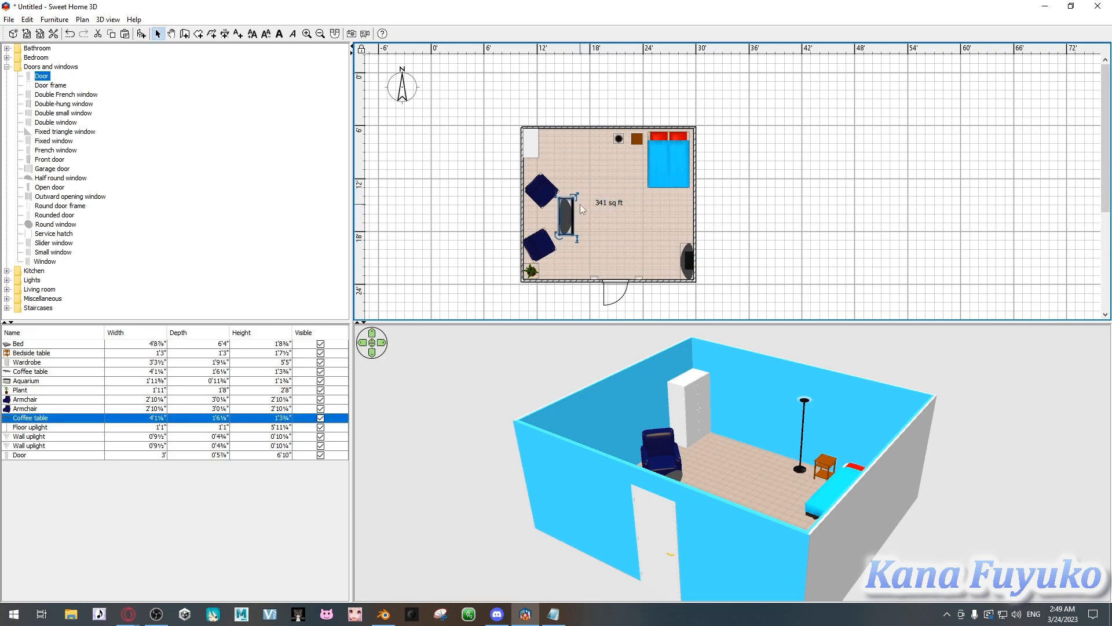
# Add a new level above the furnished room.
pyautogui.rightClick(613, 207)
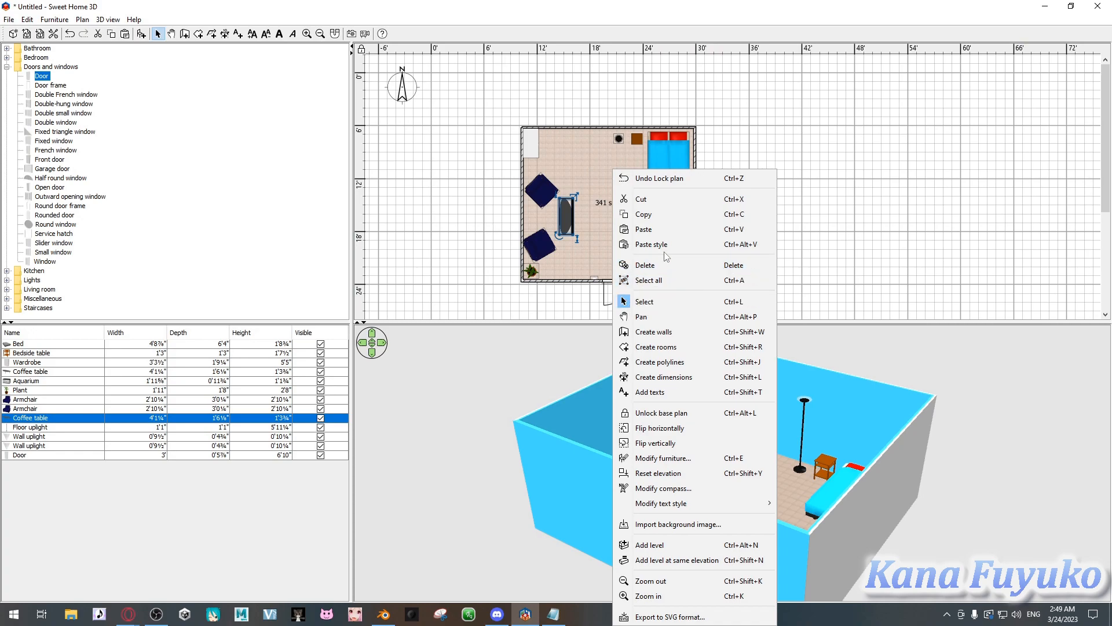
pyautogui.moveTo(663, 507)
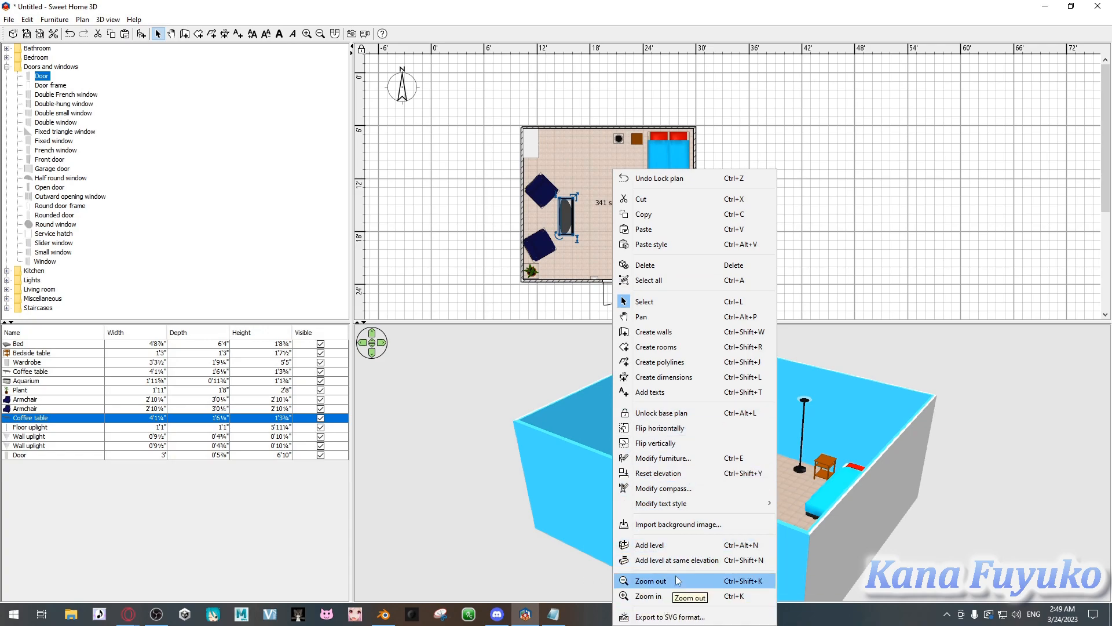
pyautogui.click(653, 547)
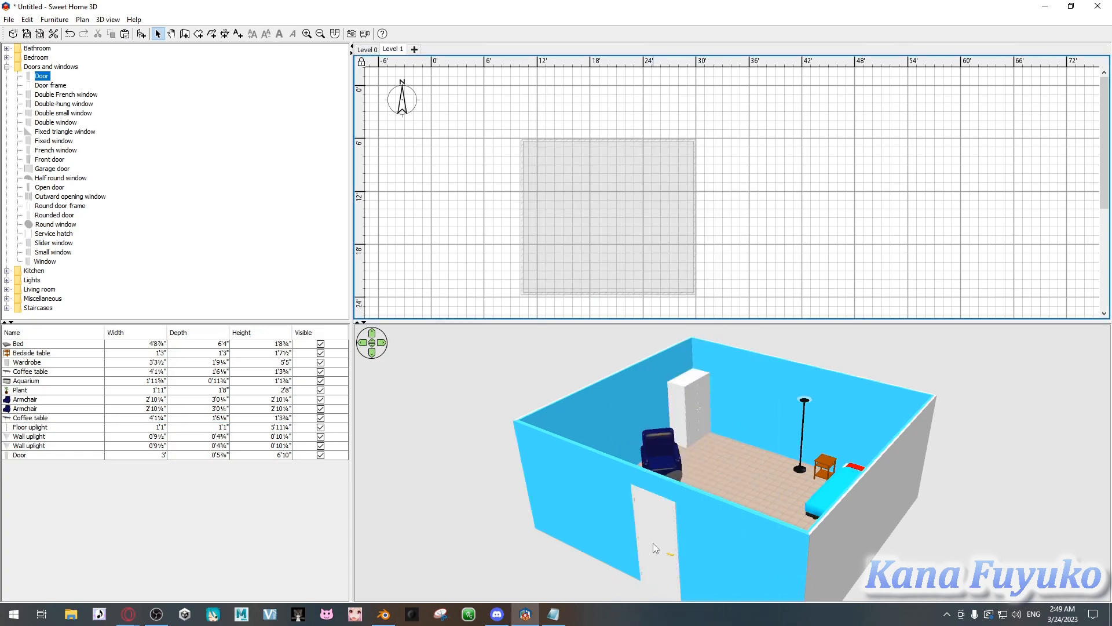
# Switch back and forth between Level 0 and Level 1 to compare their plans.
pyautogui.click(366, 49)
pyautogui.click(396, 50)
pyautogui.click(371, 50)
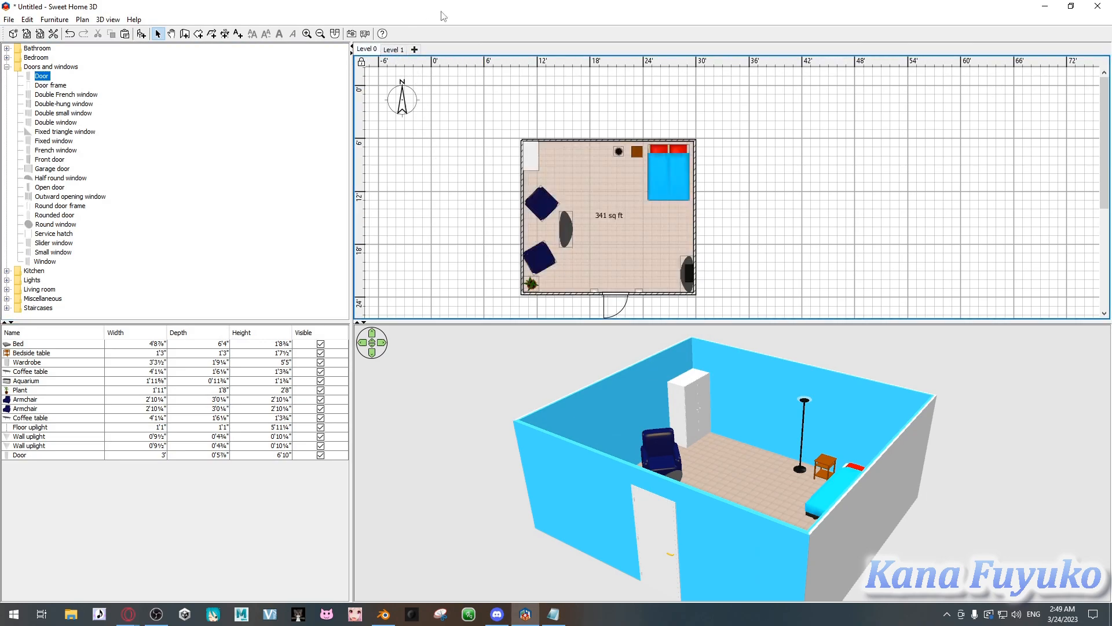
pyautogui.click(397, 49)
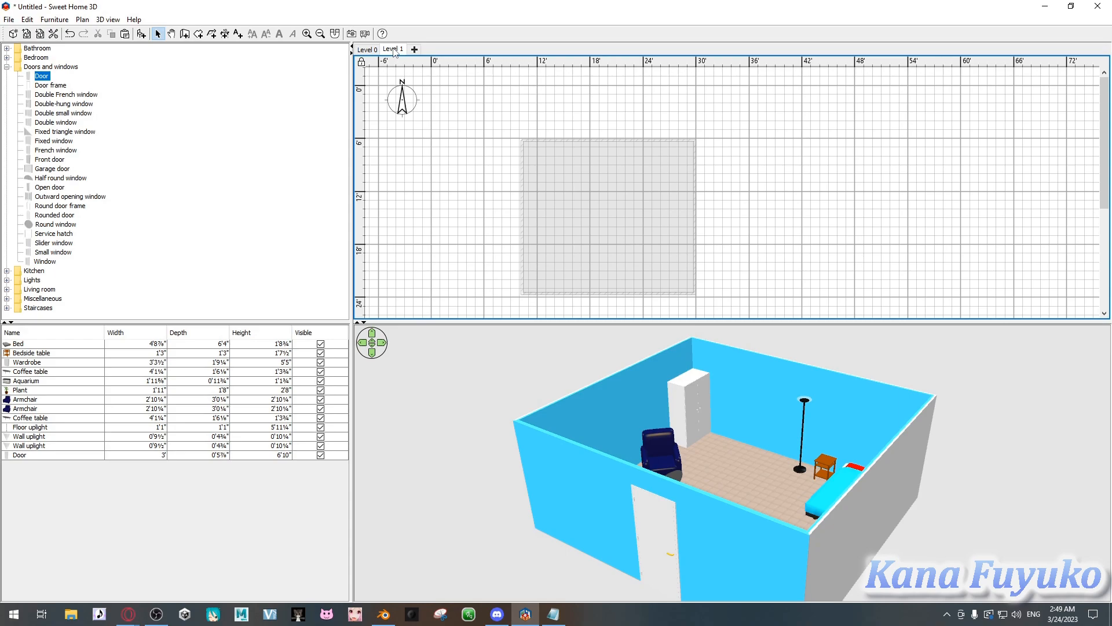
pyautogui.click(366, 50)
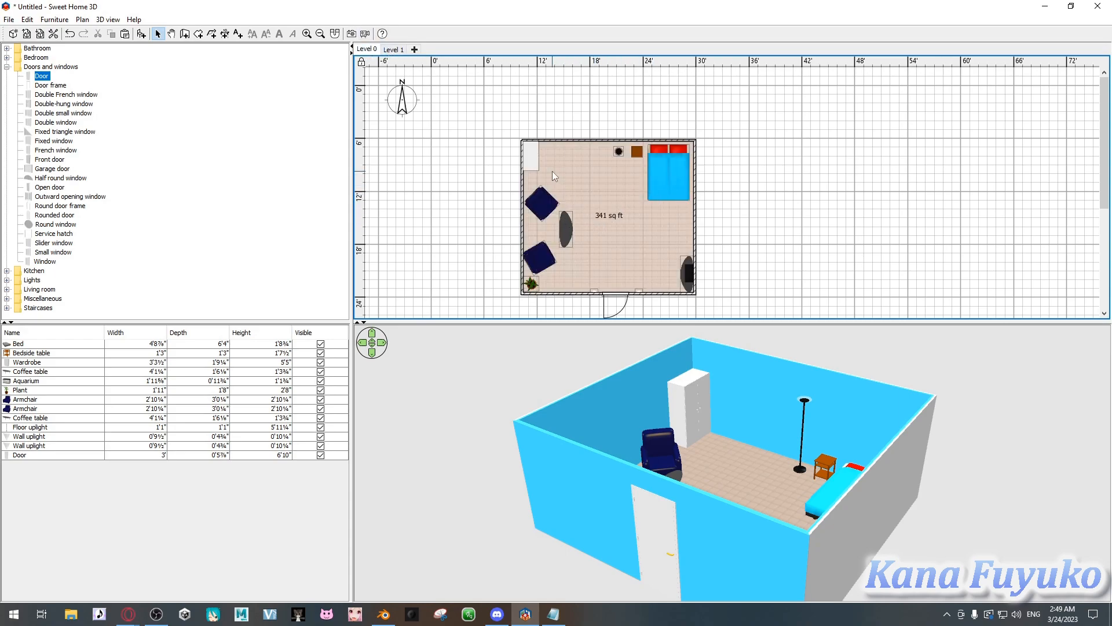
# Select Level 1 and delete it.
pyautogui.click(394, 49)
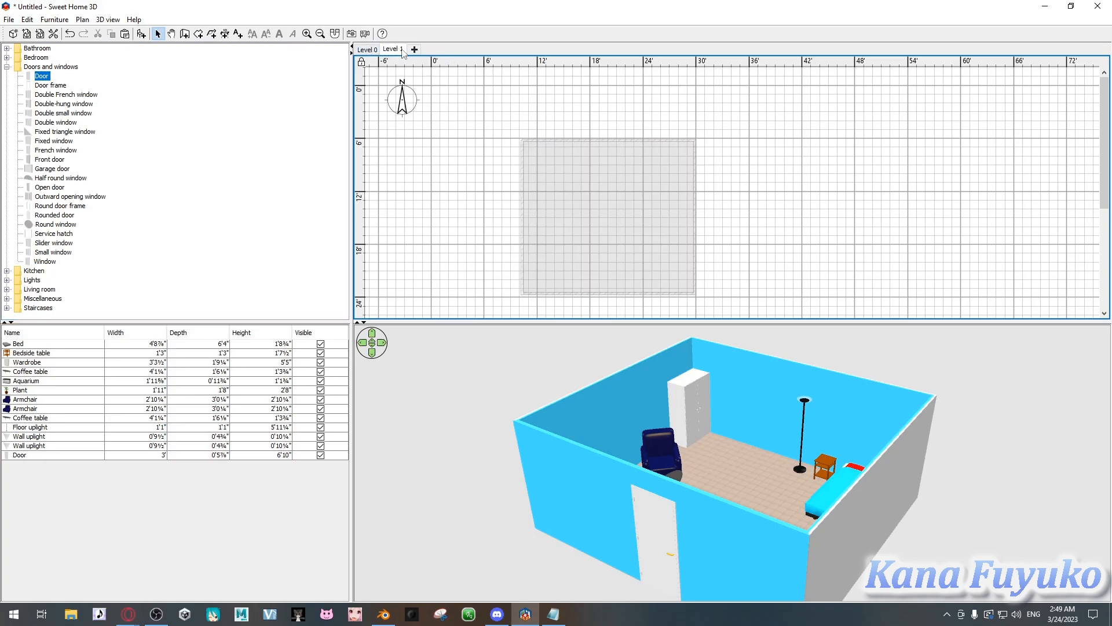
pyautogui.rightClick(404, 52)
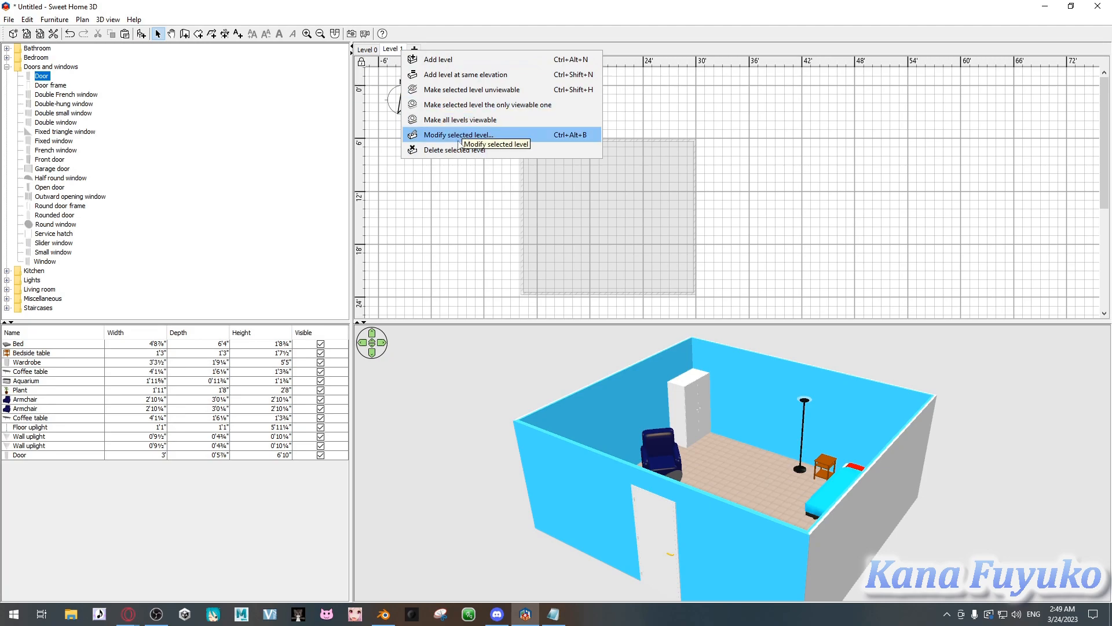
pyautogui.click(413, 149)
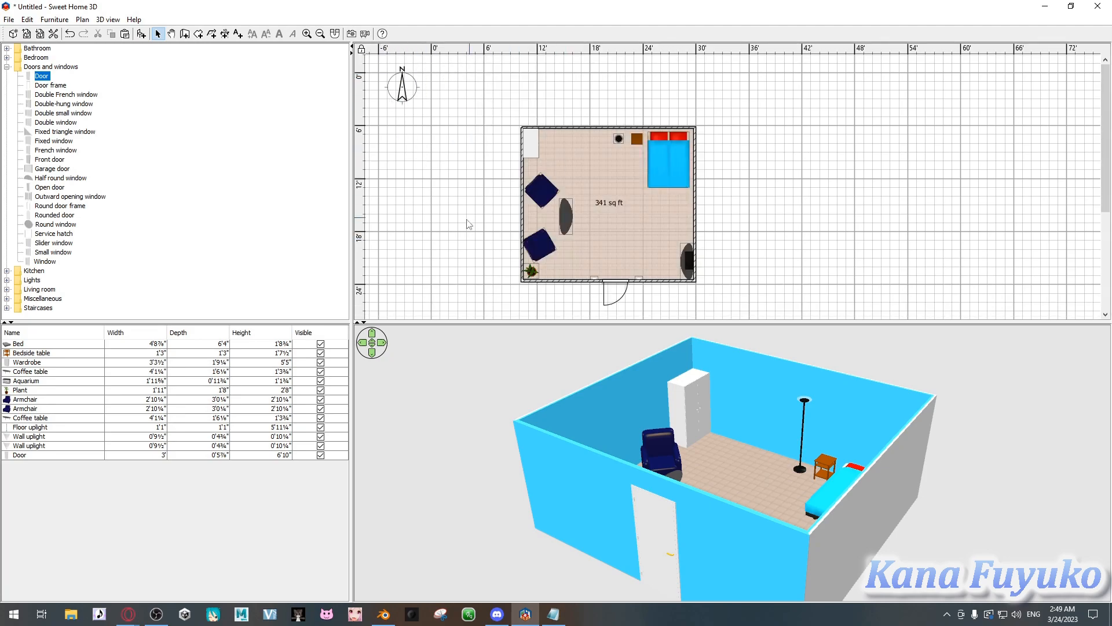
pyautogui.rightClick(593, 198)
pyautogui.click(425, 193)
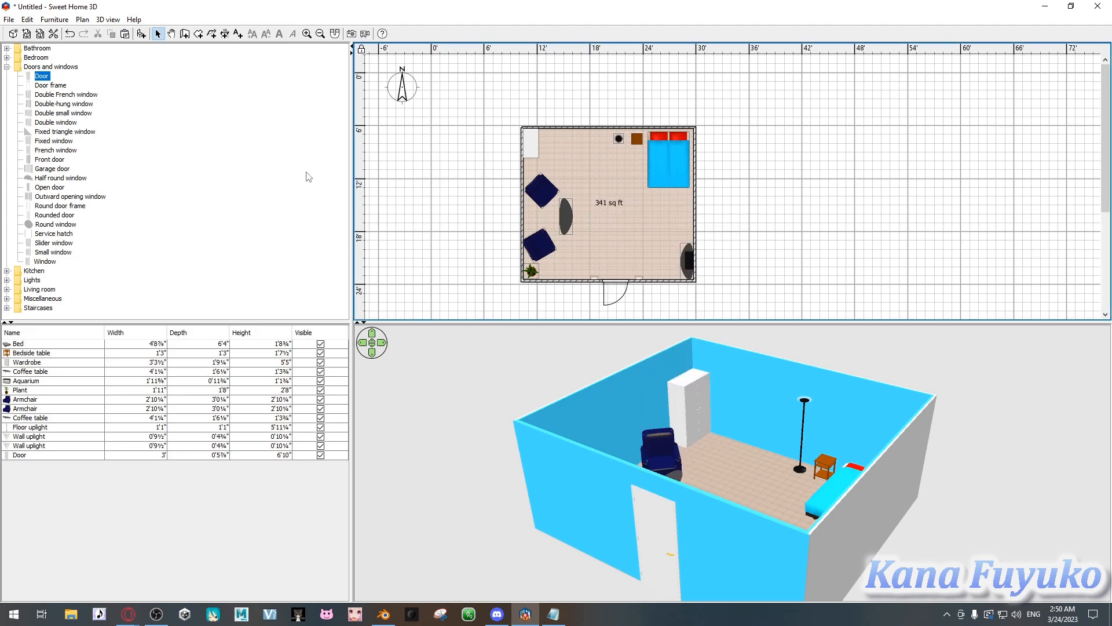
pyautogui.click(27, 19)
pyautogui.moveTo(106, 20)
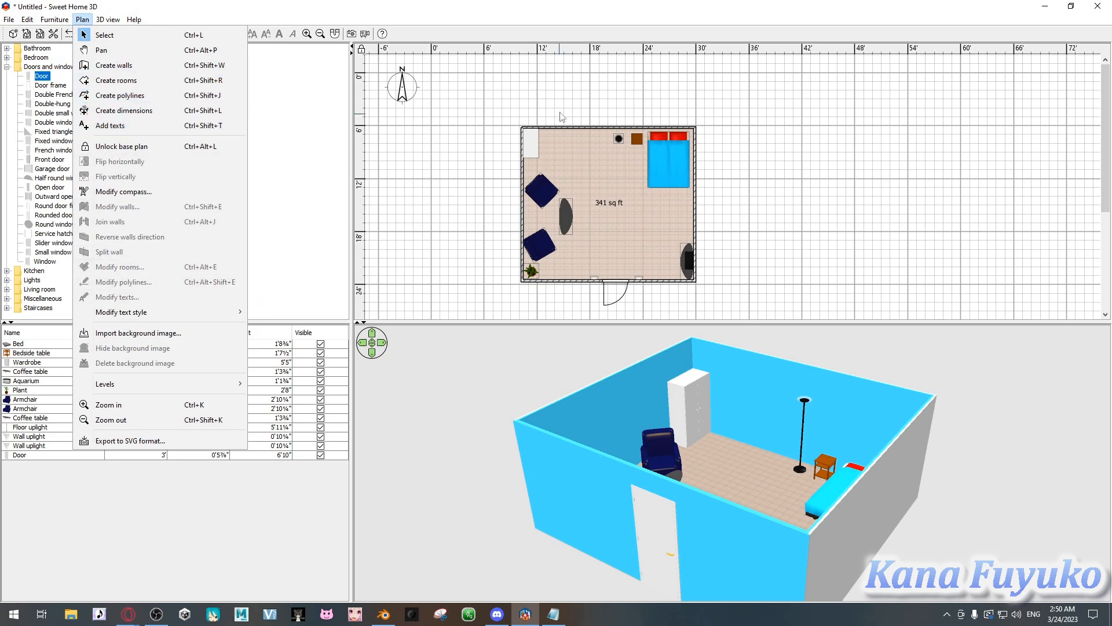
# Switch the 3D view from aerial to a virtual visit and check the virtual visitor's settings without changing them.
pyautogui.click(491, 34)
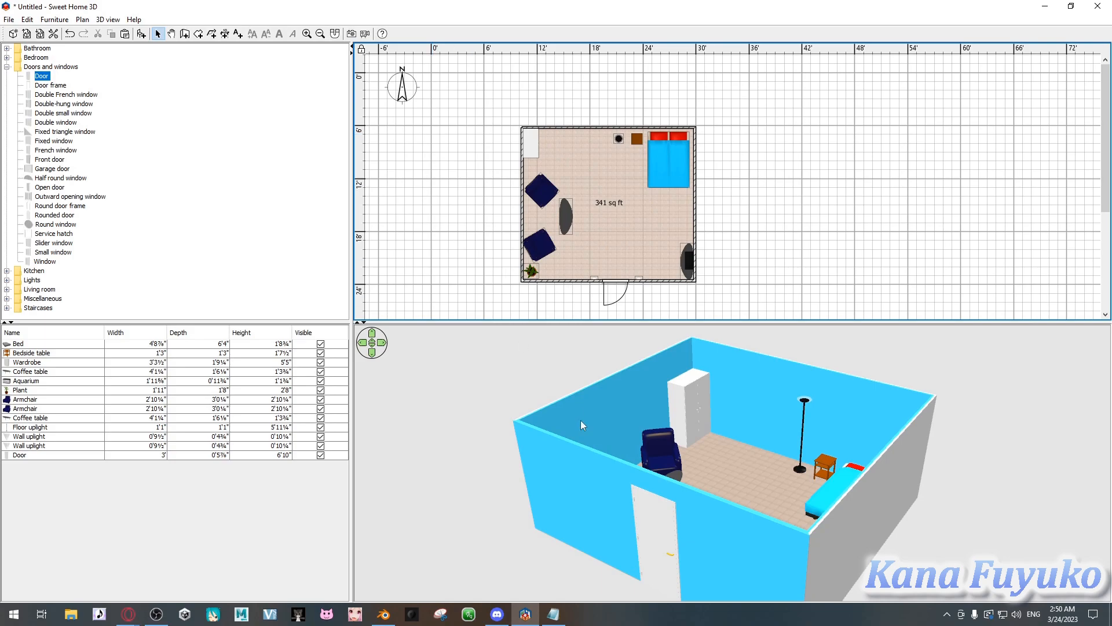
pyautogui.moveTo(563, 427); pyautogui.dragTo(723, 428)
pyautogui.rightClick(656, 383)
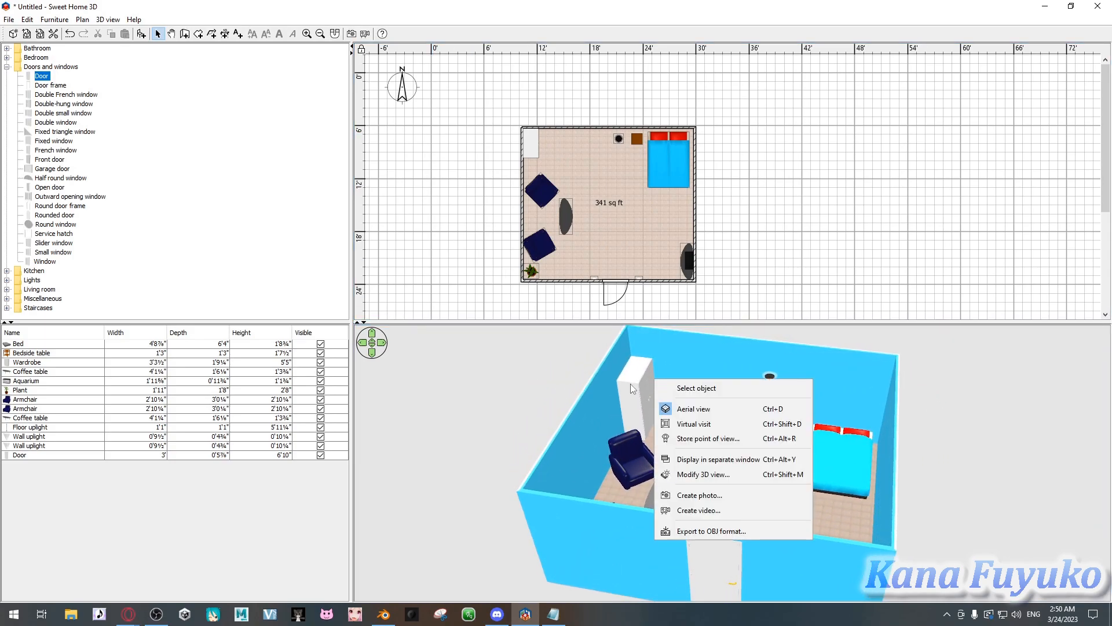
pyautogui.click(693, 424)
pyautogui.moveTo(652, 443); pyautogui.dragTo(552, 434)
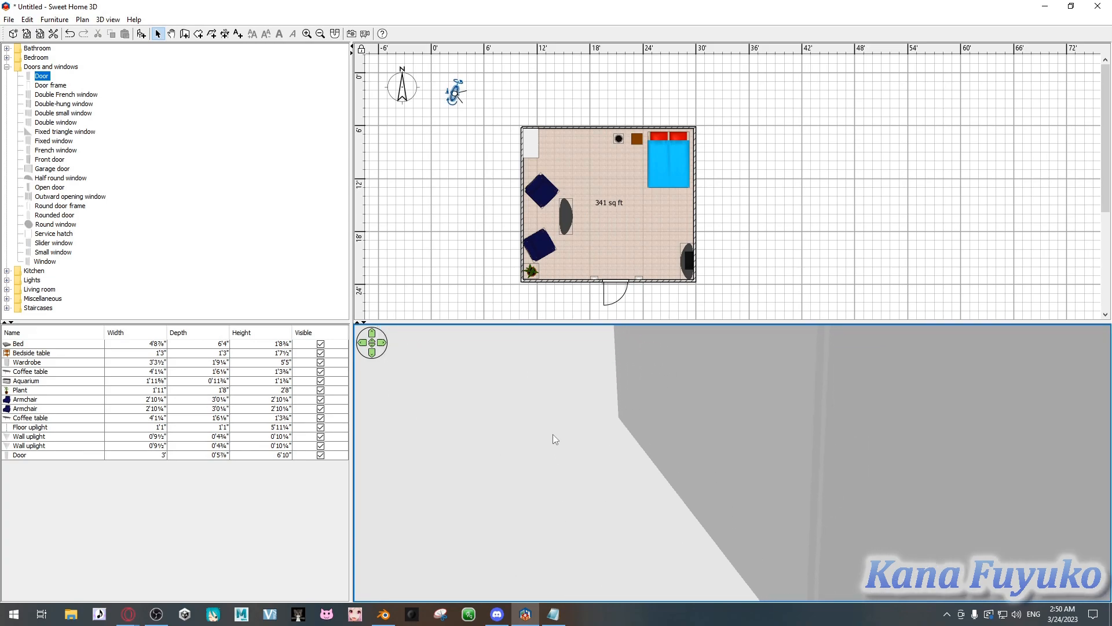
pyautogui.rightClick(553, 434)
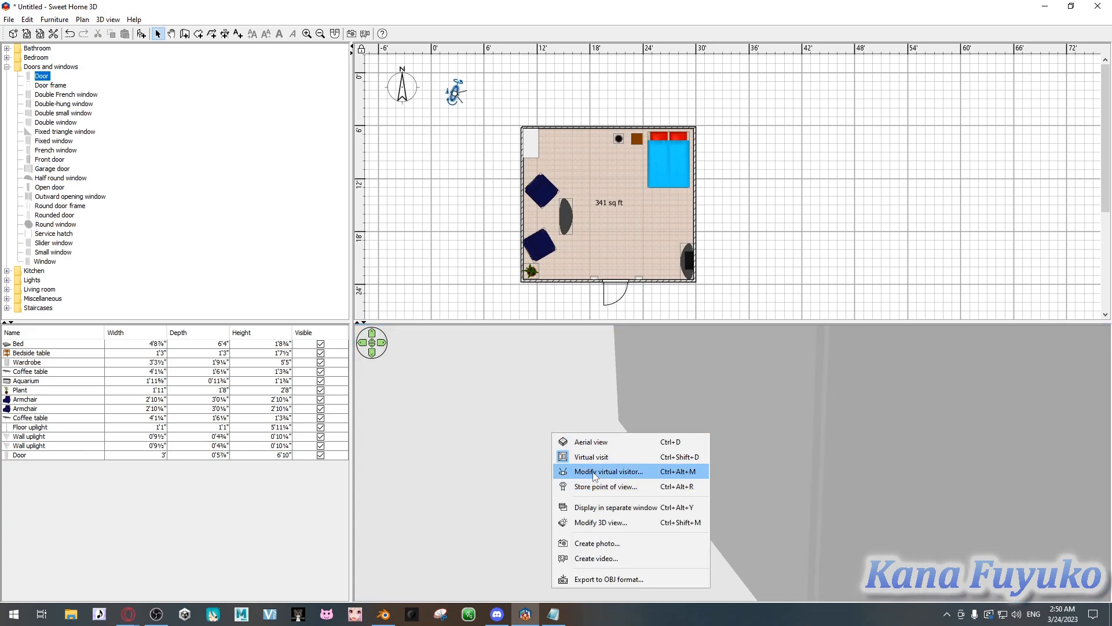
pyautogui.click(594, 473)
pyautogui.click(586, 355)
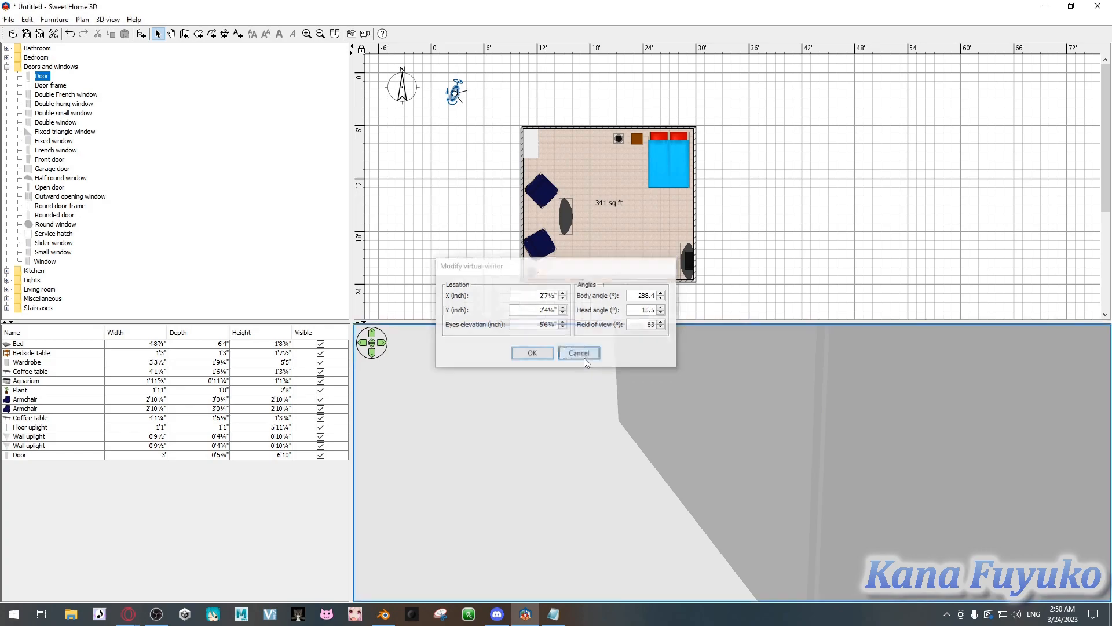
# Move the virtual visitor from outside the walls to the middle of the room and look around the interior.
pyautogui.moveTo(457, 89); pyautogui.dragTo(572, 174)
pyautogui.moveTo(644, 441); pyautogui.dragTo(134, 467)
pyautogui.moveTo(134, 467); pyautogui.dragTo(117, 444, button='right')
pyautogui.moveTo(553, 486); pyautogui.dragTo(598, 499)
pyautogui.moveTo(598, 499); pyautogui.dragTo(881, 452, button='right')
# Look toward the bed corner and return the 3D view to the aerial view.
pyautogui.rightClick(632, 401)
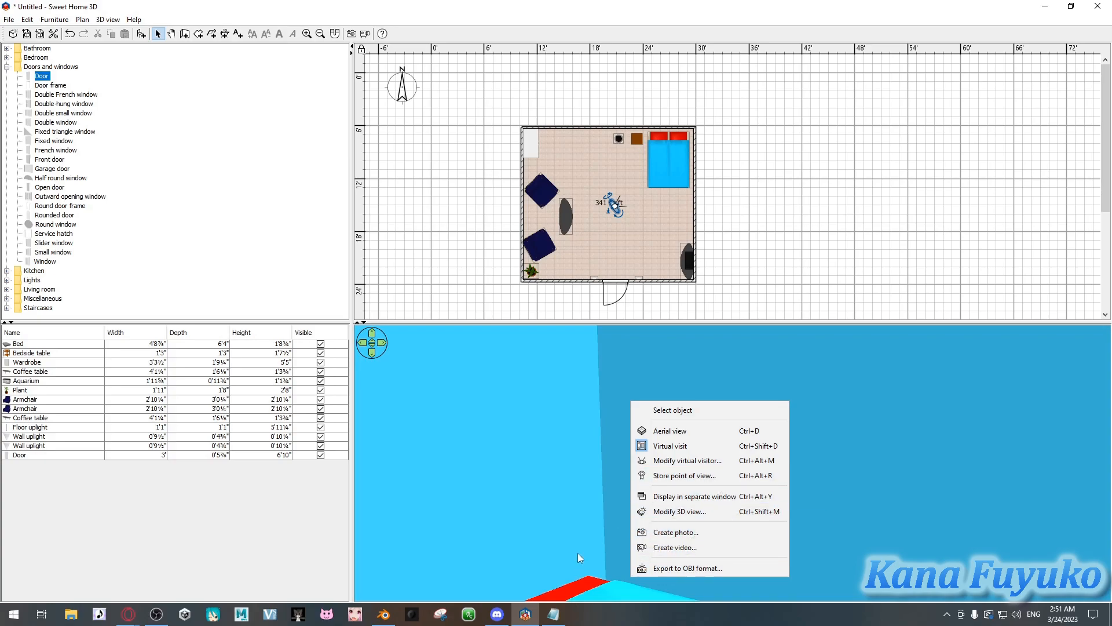
pyautogui.moveTo(552, 443); pyautogui.dragTo(647, 562)
pyautogui.rightClick(689, 442)
pyautogui.click(730, 473)
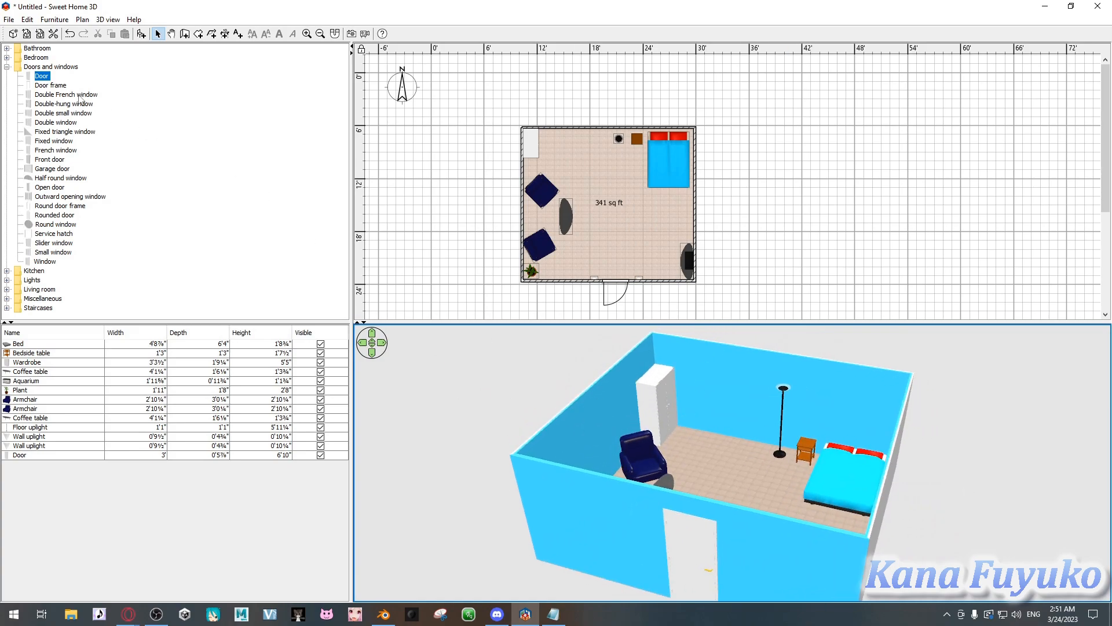
# Save the furnished home as a new file named Test.
pyautogui.click(22, 18)
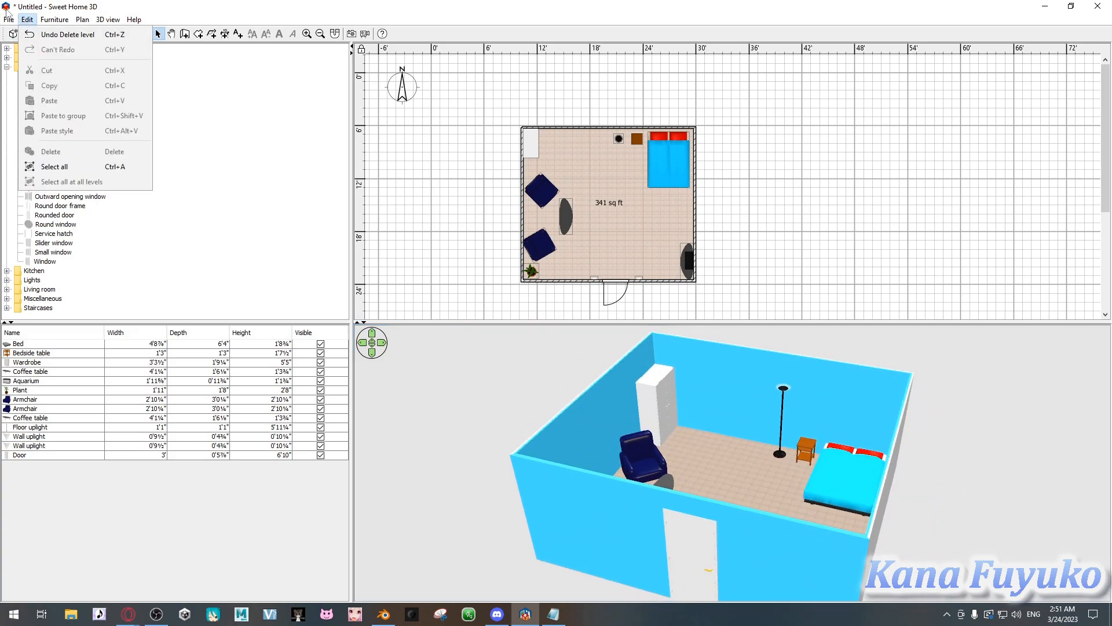
pyautogui.moveTo(9, 21)
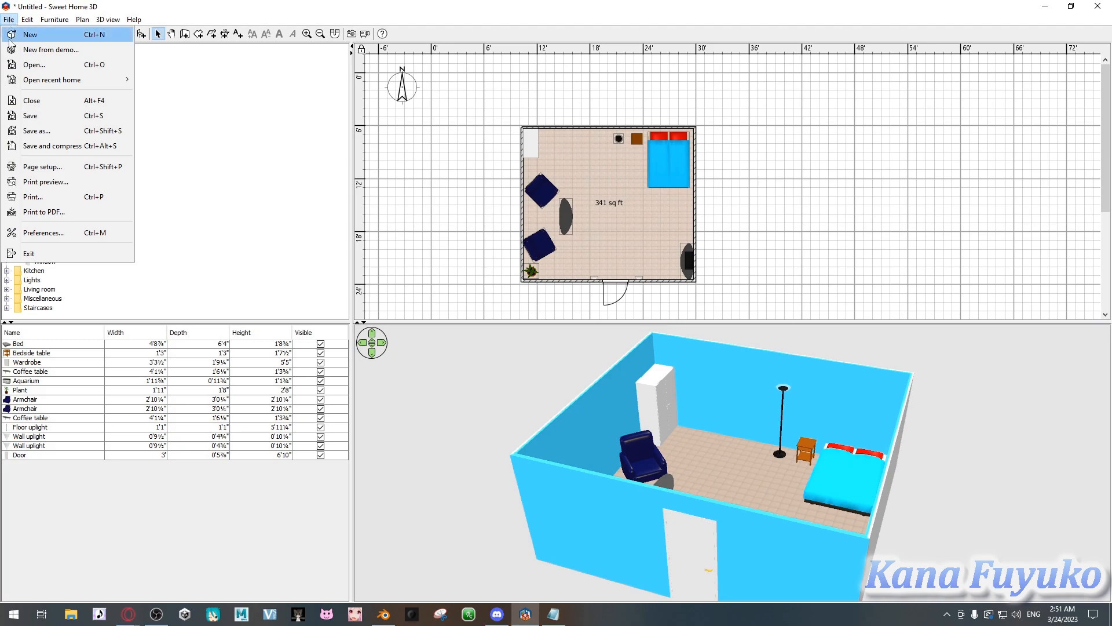
pyautogui.click(70, 132)
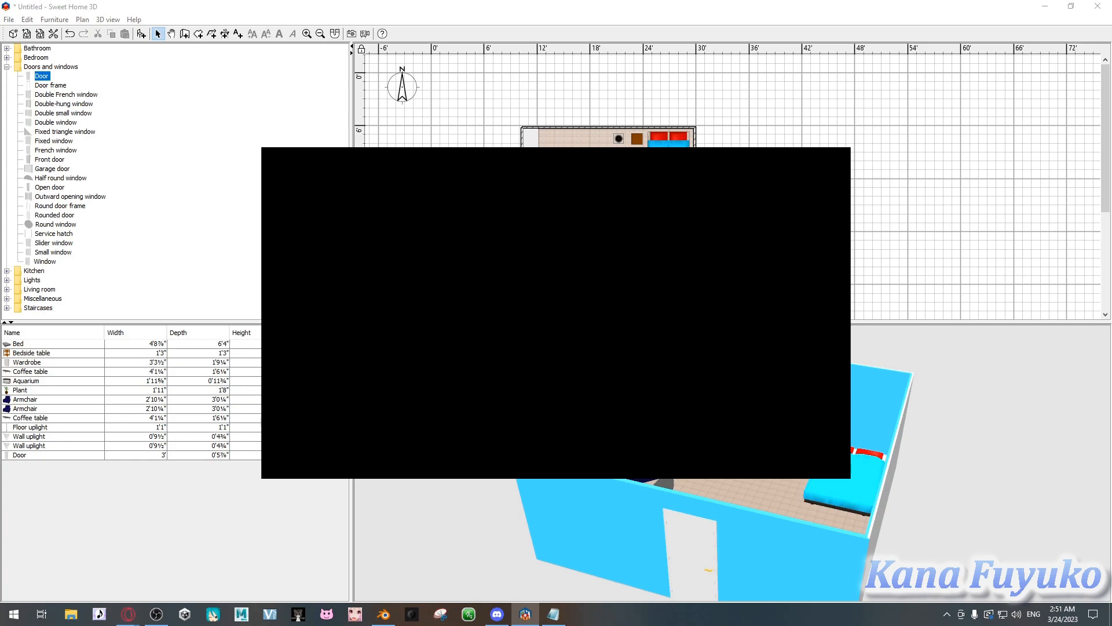
pyautogui.press('Return')
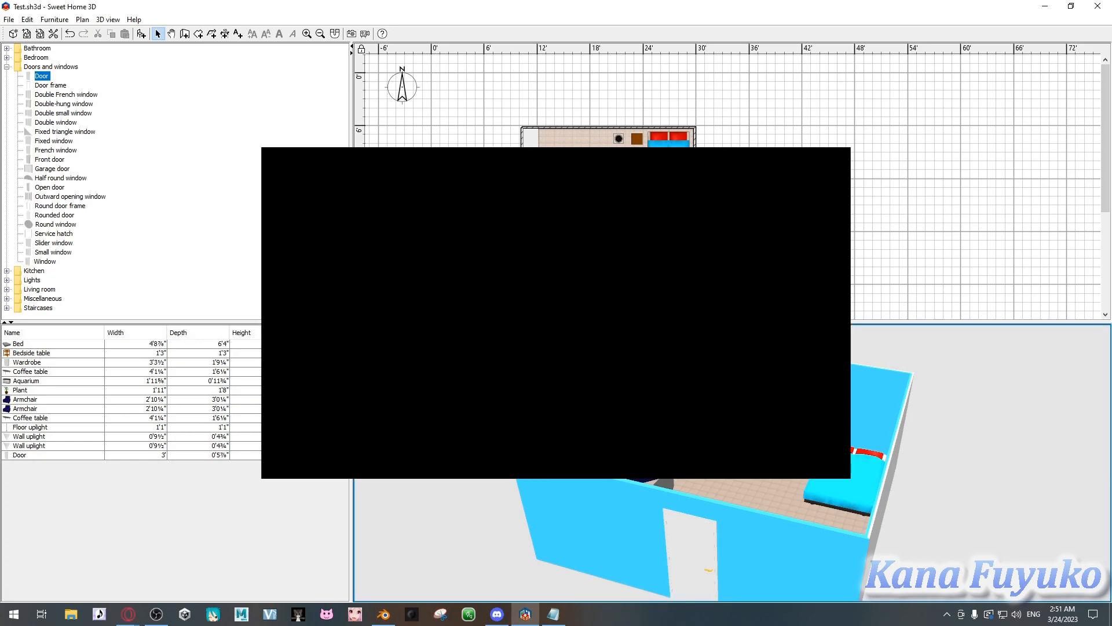
# Open the preferences, review the available languages and currencies, and close them without changes.
pyautogui.click(8, 19)
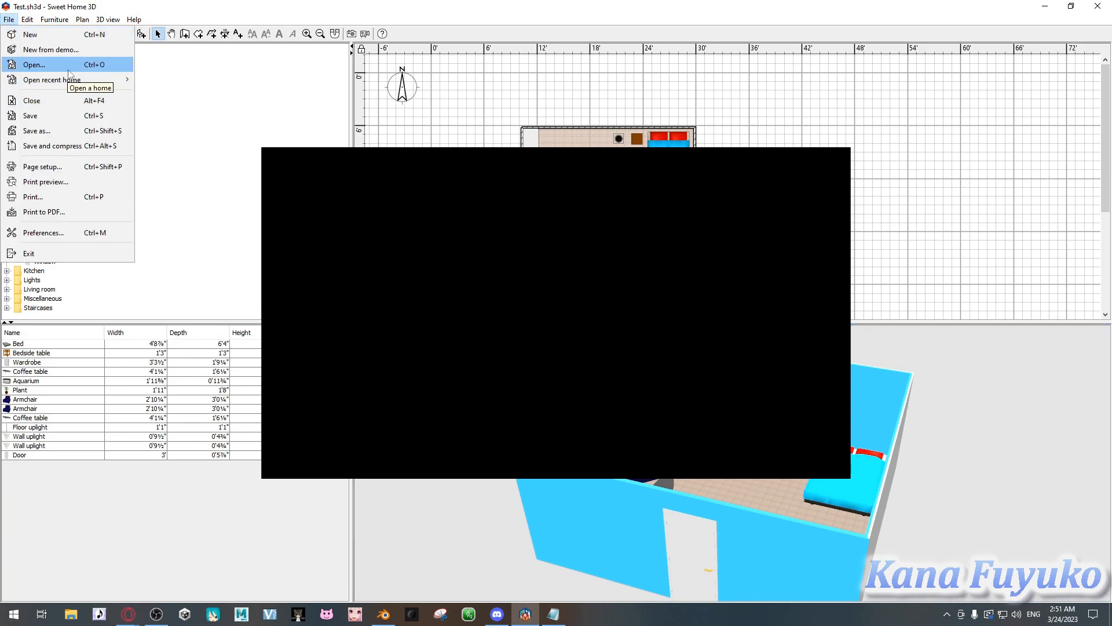
pyautogui.click(85, 234)
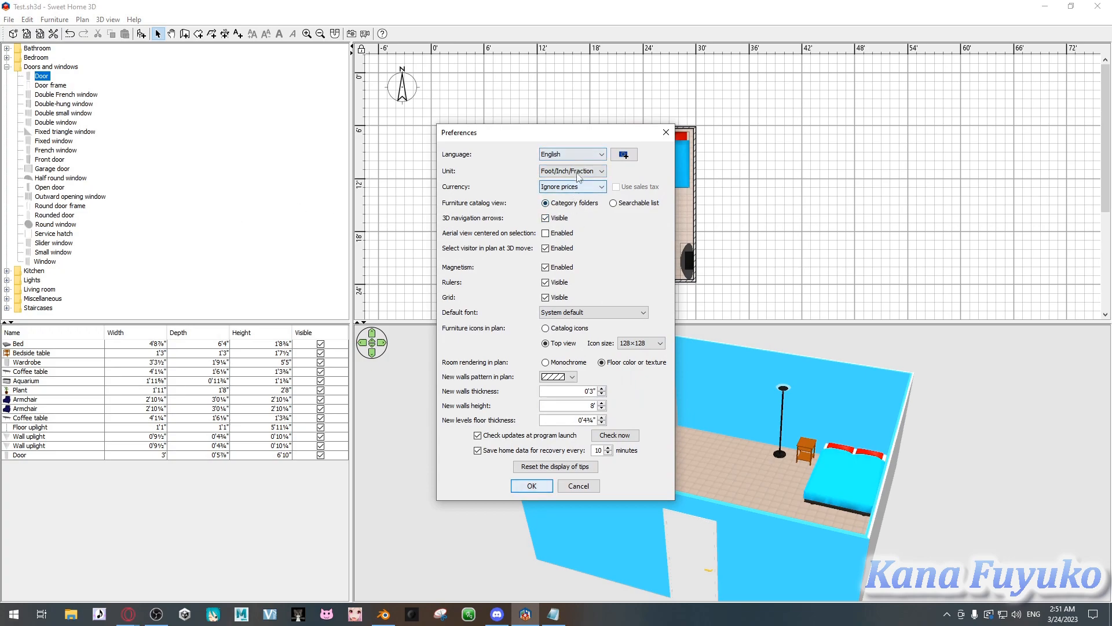
pyautogui.click(574, 155)
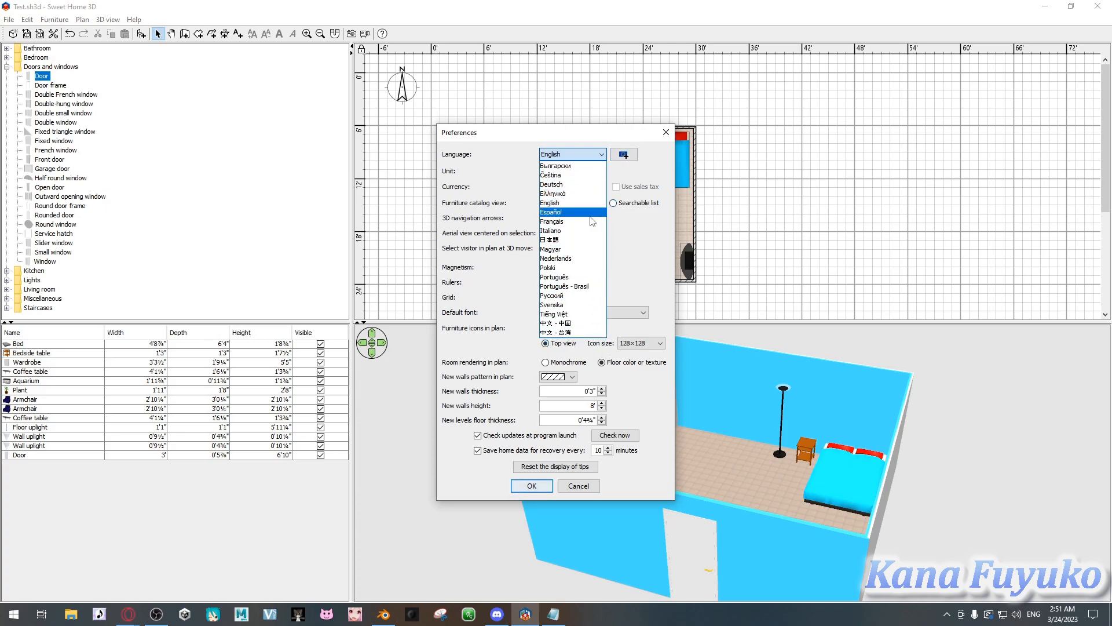
pyautogui.click(585, 154)
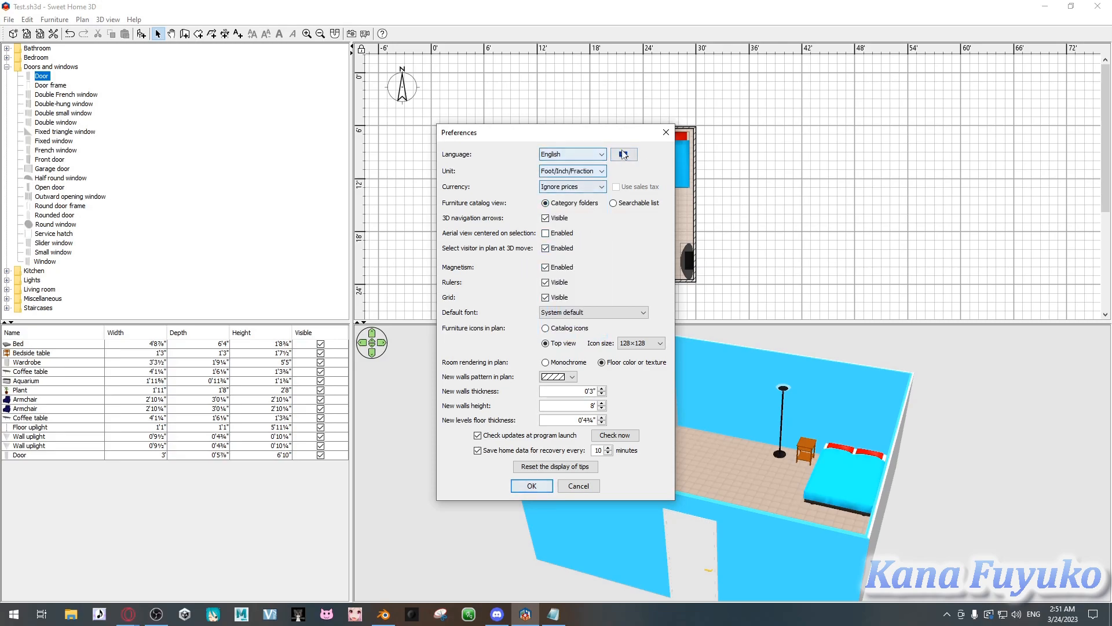
pyautogui.click(580, 188)
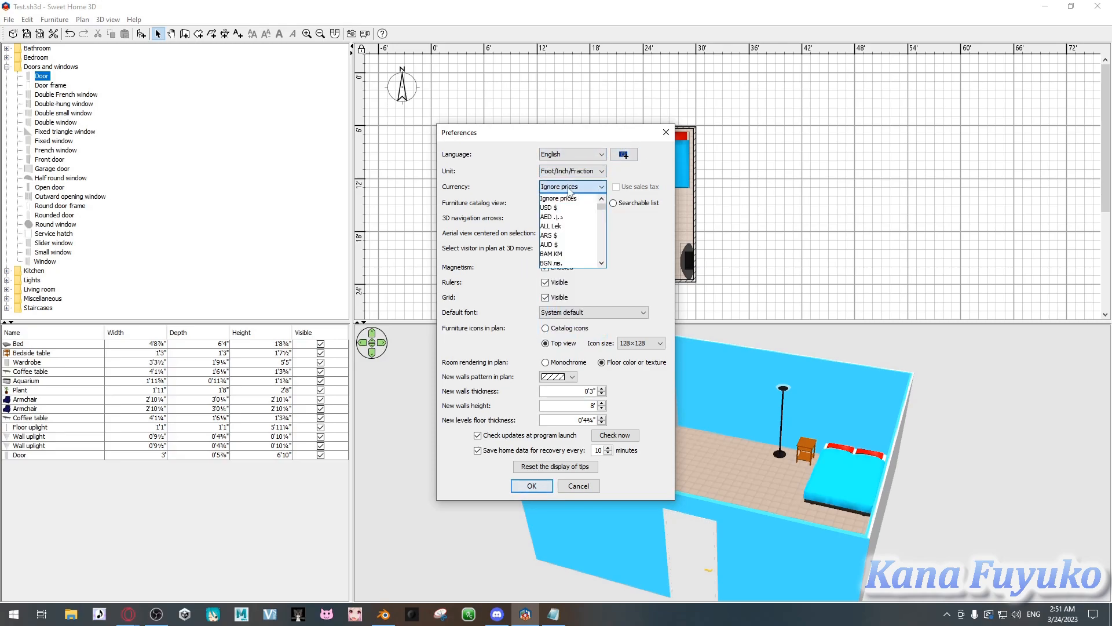
pyautogui.click(570, 199)
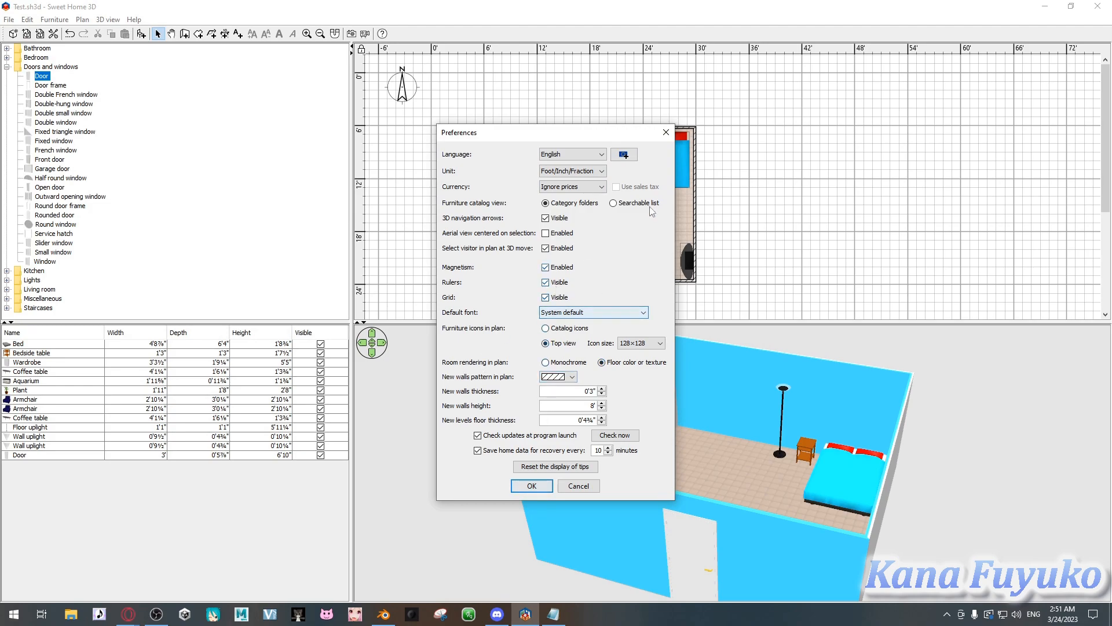
pyautogui.click(672, 134)
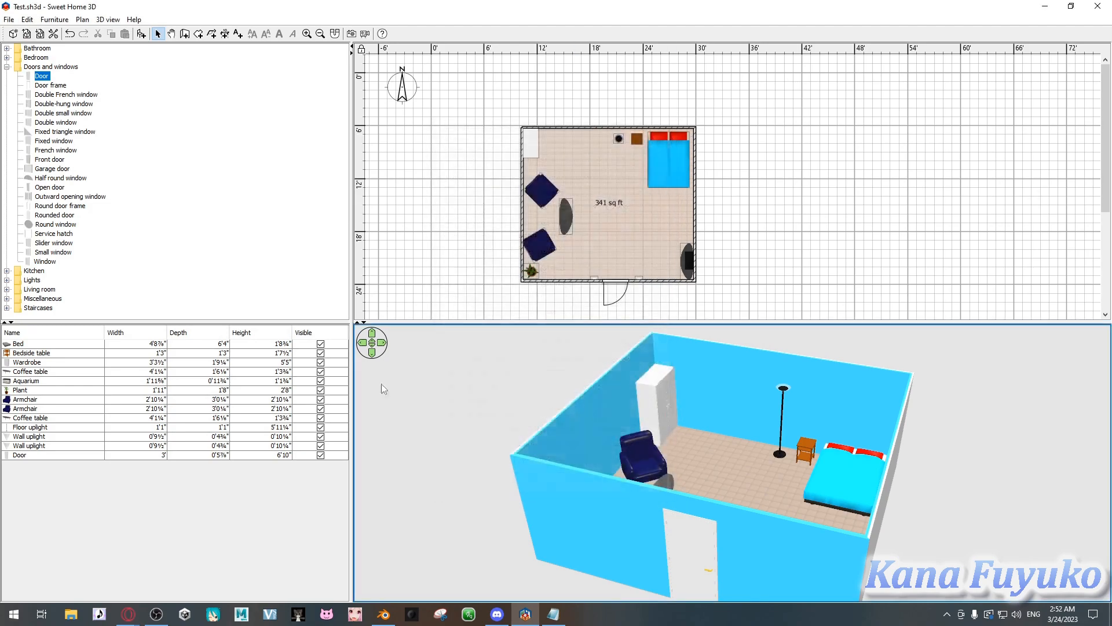
# Export the home's 3D model to OBJ format as Test.
pyautogui.click(7, 20)
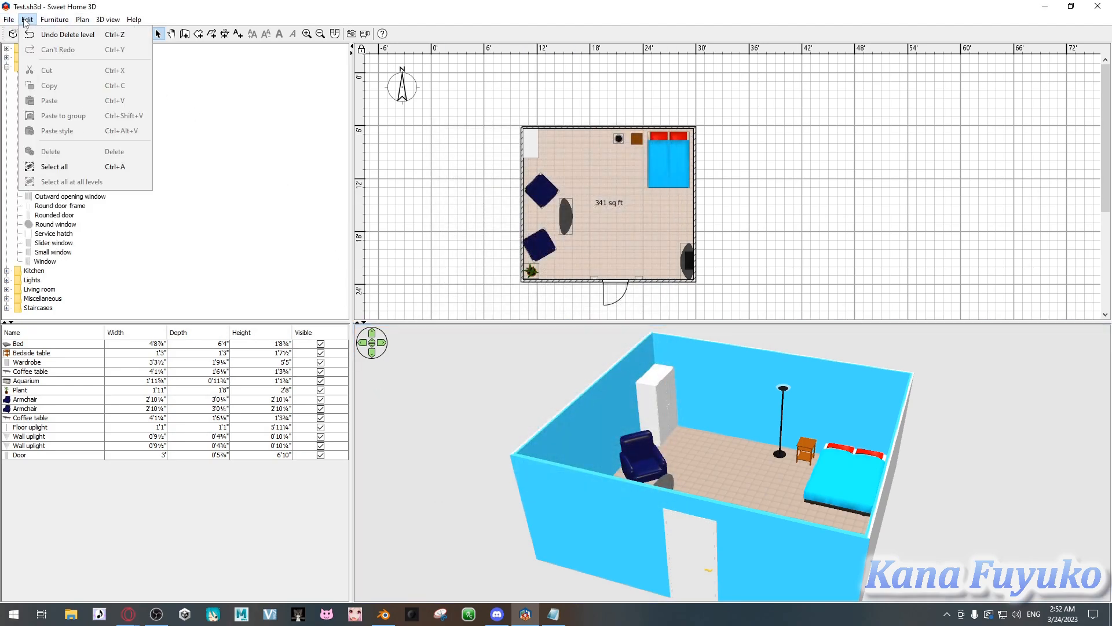
pyautogui.moveTo(68, 25)
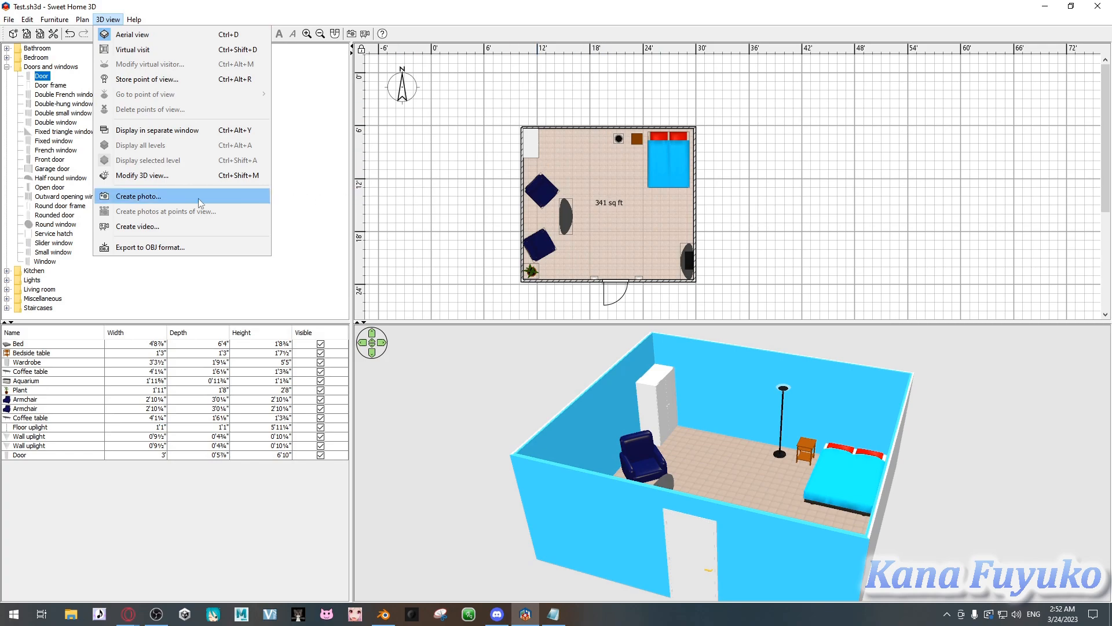
pyautogui.click(155, 249)
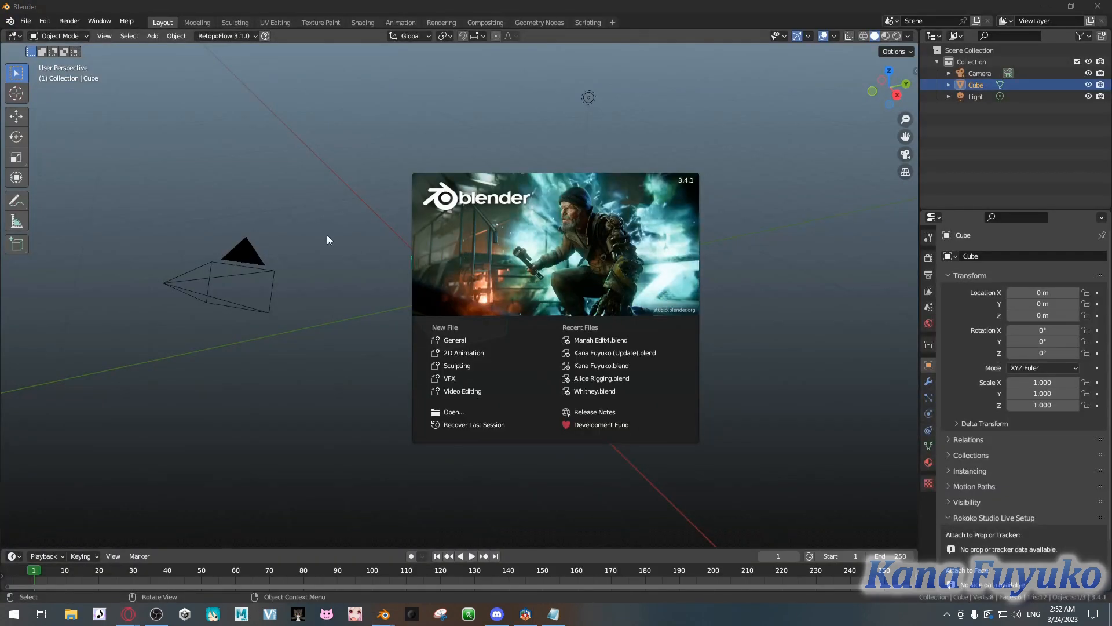
# Switch to Blender, dismiss the splash screen, and delete all default objects from the new scene.
pyautogui.click(327, 236)
pyautogui.press('a')
pyautogui.press('x')
pyautogui.click(301, 217)
# Import the exported Test model as a Wavefront OBJ file.
pyautogui.click(22, 23)
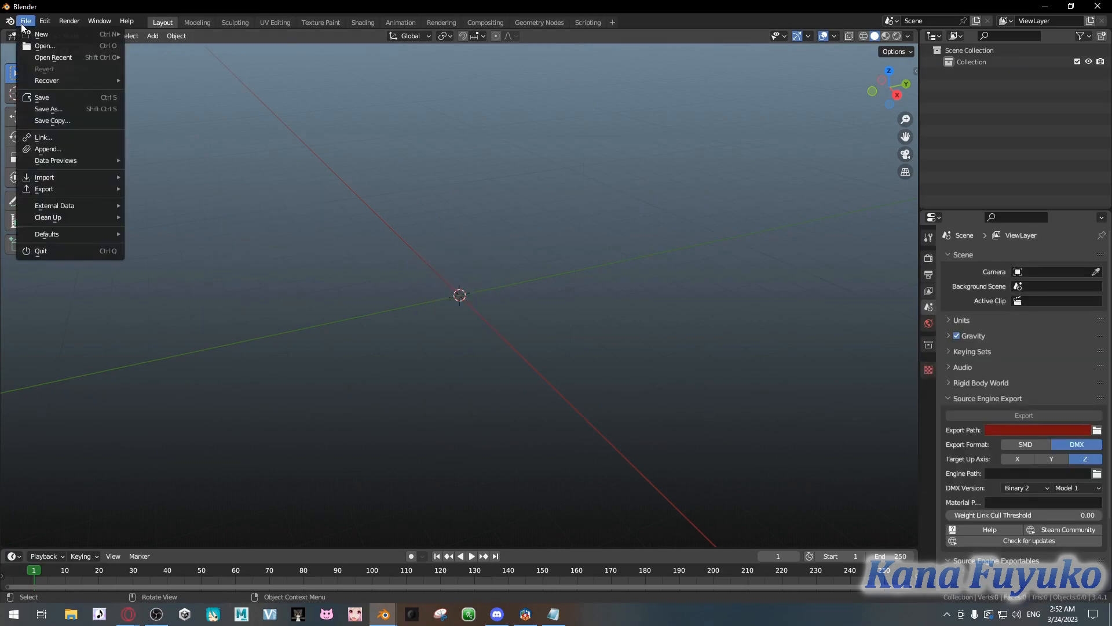
pyautogui.moveTo(112, 180)
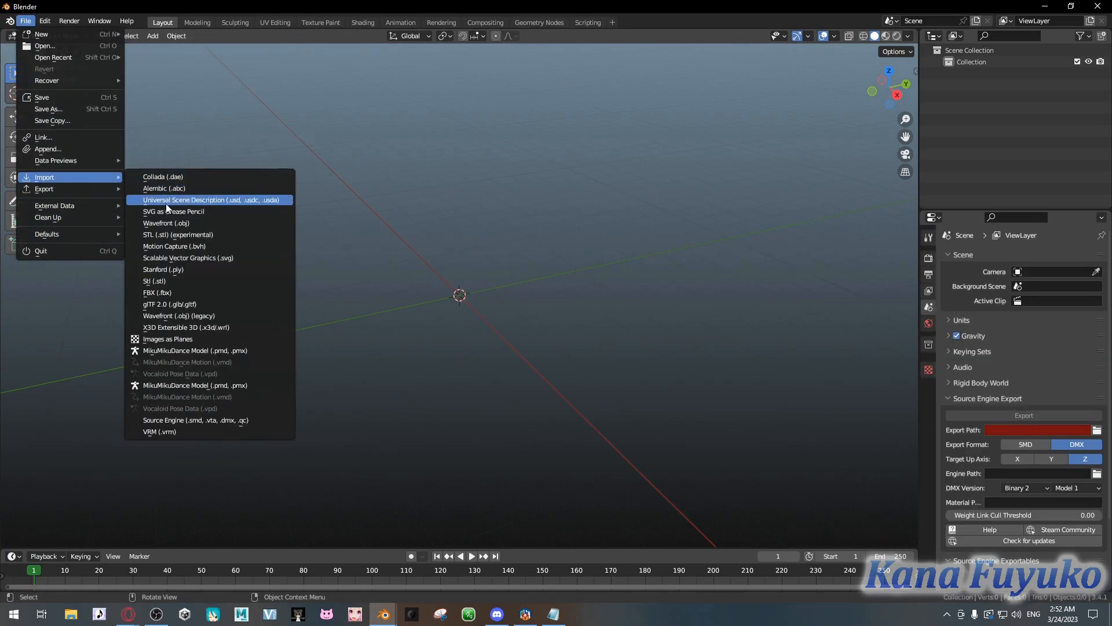
pyautogui.click(194, 224)
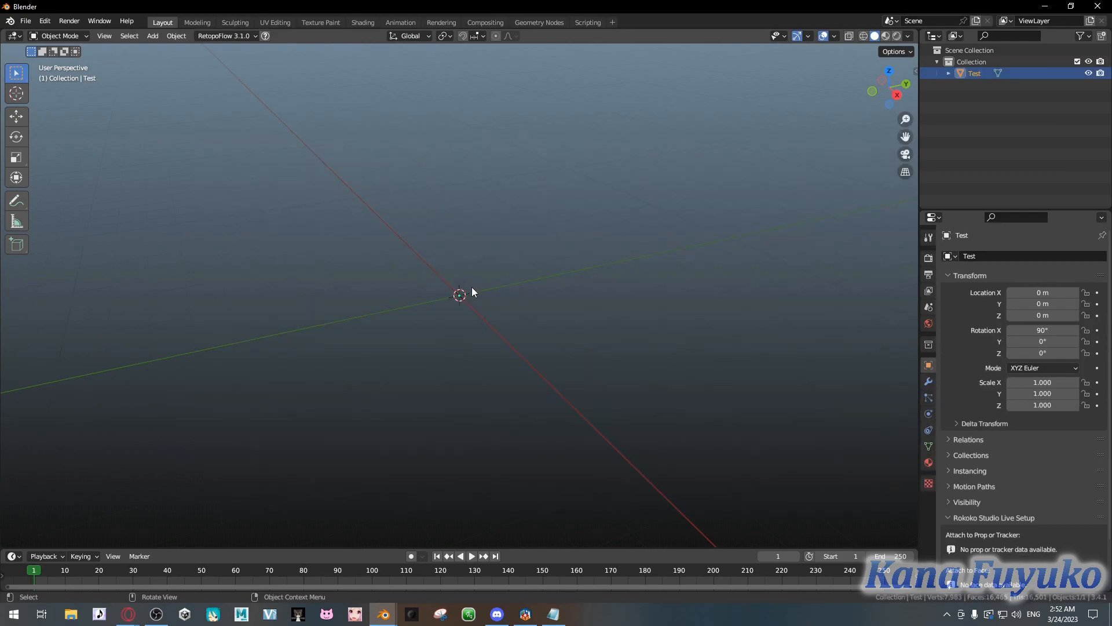
# Examine the imported room from outside and inside, checking its walls, door and furniture.
pyautogui.click(521, 342)
pyautogui.moveTo(459, 298); pyautogui.dragTo(518, 318, button='middle')
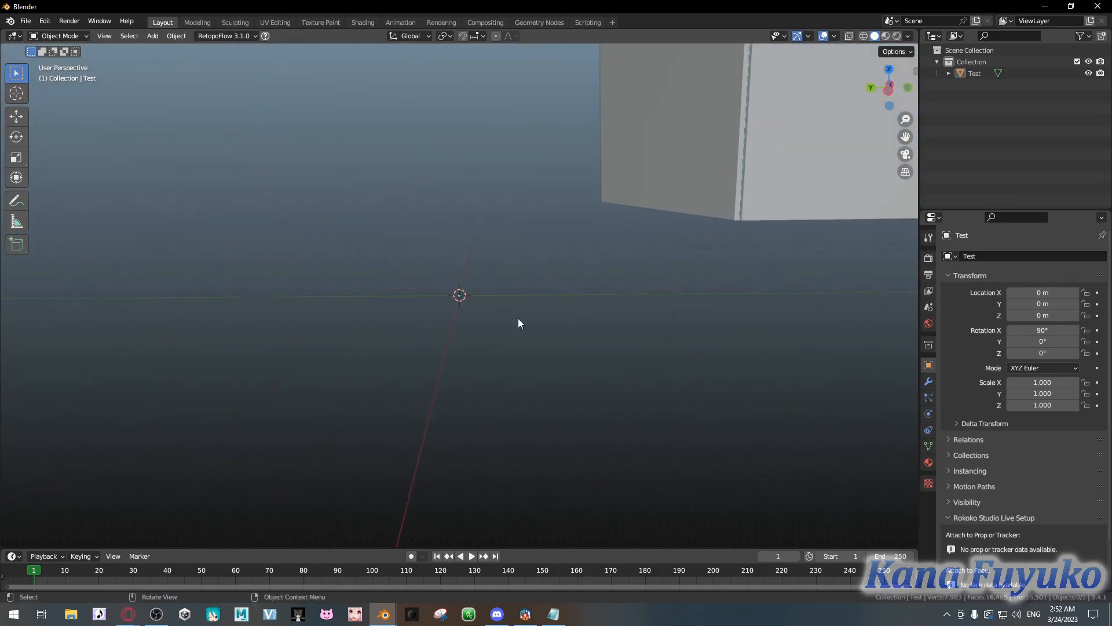
pyautogui.click(754, 131)
pyautogui.moveTo(743, 142); pyautogui.dragTo(493, 264, button='middle')
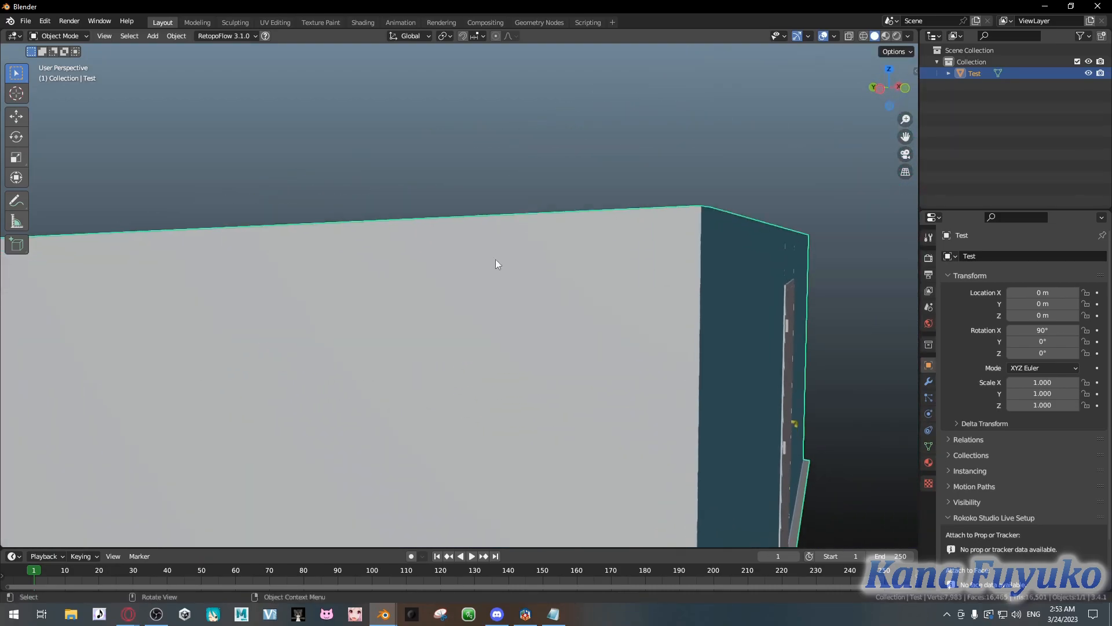
pyautogui.scroll(8, 494, 262)
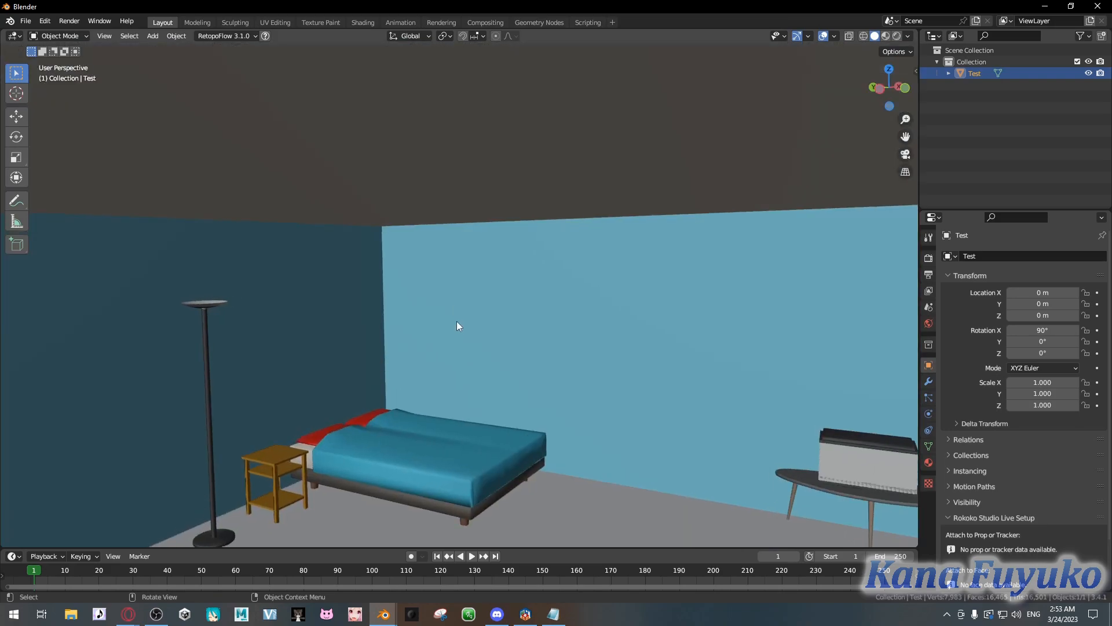
pyautogui.moveTo(457, 321); pyautogui.dragTo(536, 279, button='middle')
pyautogui.scroll(-5, 403, 285)
pyautogui.scroll(-2, 390, 298)
pyautogui.press('Tab')
pyautogui.scroll(-4, 387, 295)
pyautogui.press('Tab')
pyautogui.scroll(3, 376, 305)
pyautogui.scroll(1, 373, 309)
pyautogui.scroll(-2, 584, 359)
pyautogui.scroll(1, 579, 354)
# Clear the room's scale and scale it down uniformly to about 0.234.
pyautogui.hotkey('alt', 's')
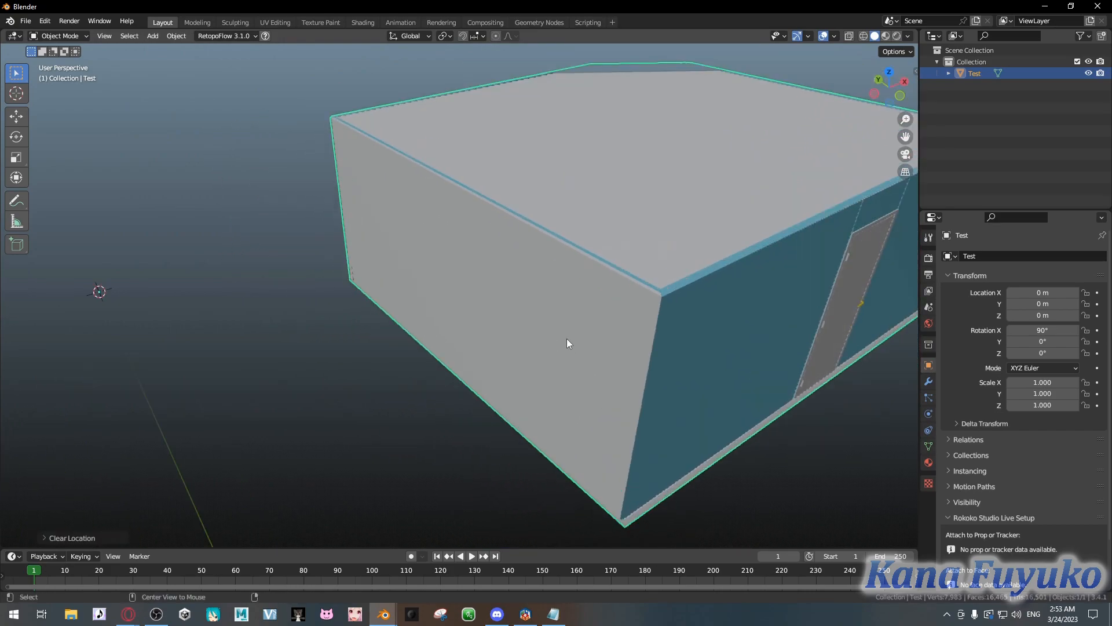
pyautogui.press('s')
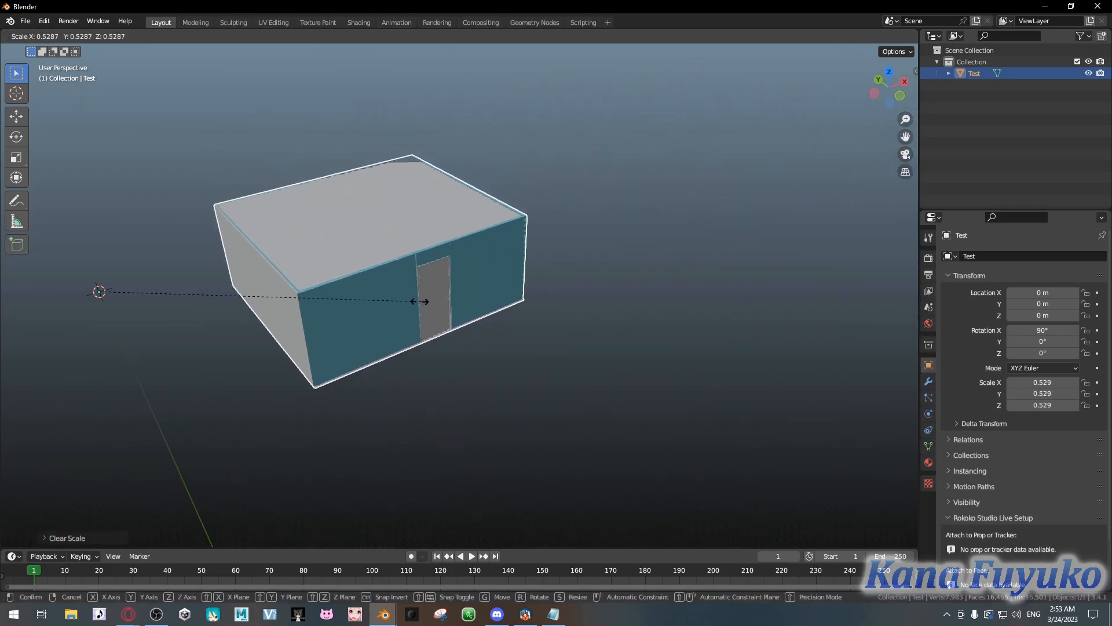
pyautogui.click(240, 310)
pyautogui.keyDown('shift'); pyautogui.moveTo(202, 354); pyautogui.dragTo(377, 313, button='middle'); pyautogui.keyUp('shift')
pyautogui.scroll(2, 282, 339)
pyautogui.moveTo(282, 340); pyautogui.dragTo(350, 276, button='middle')
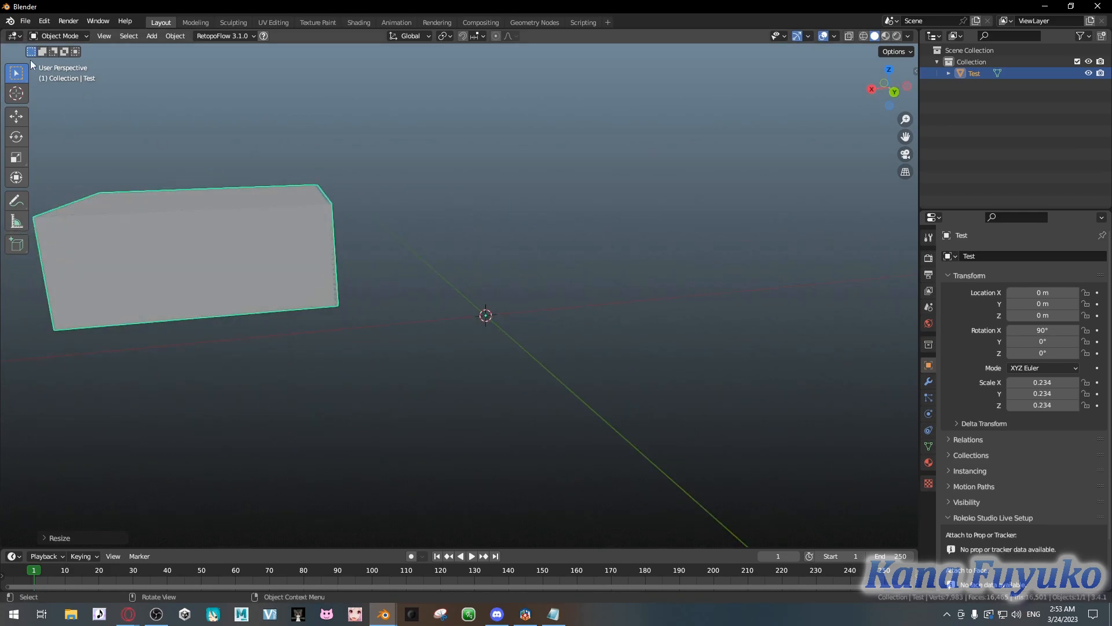
# Import a VRM character model into the scene for size comparison with the room.
pyautogui.click(32, 22)
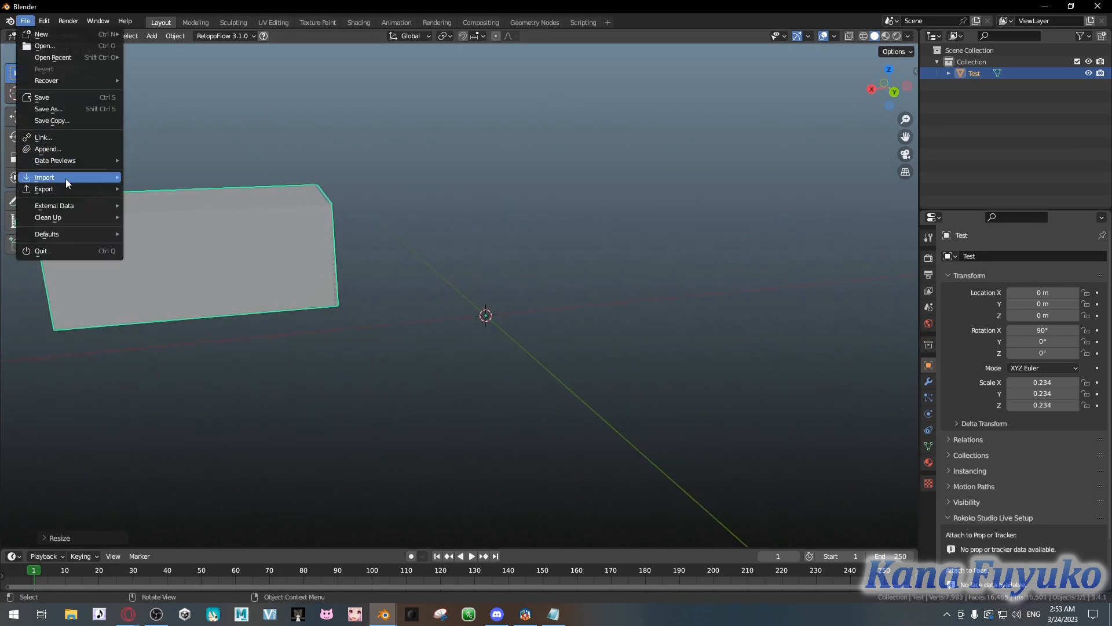
pyautogui.moveTo(65, 179)
pyautogui.click(172, 410)
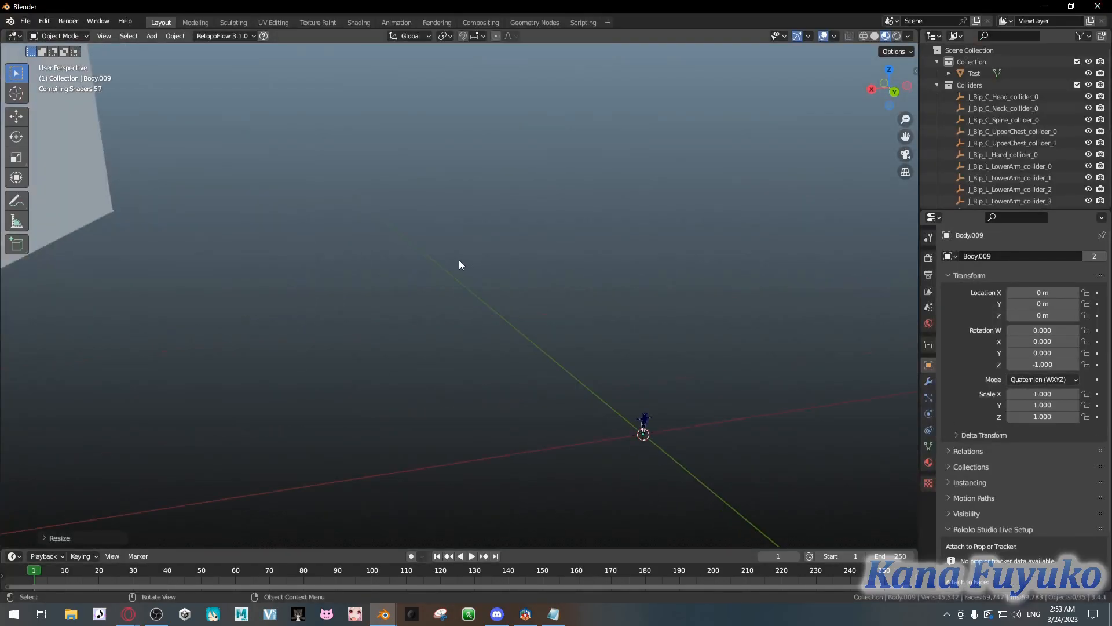
# Select the room and scale it down uniformly to about 0.017, closer to the character's size.
pyautogui.click(213, 189)
pyautogui.moveTo(342, 274); pyautogui.dragTo(458, 307, button='middle')
pyautogui.press('s')
pyautogui.click(327, 285)
pyautogui.moveTo(326, 285); pyautogui.dragTo(461, 277, button='middle')
# Move the room in top view over the character, to about X -10.802 m and Y 7.2468 m.
pyautogui.press('KP_7')
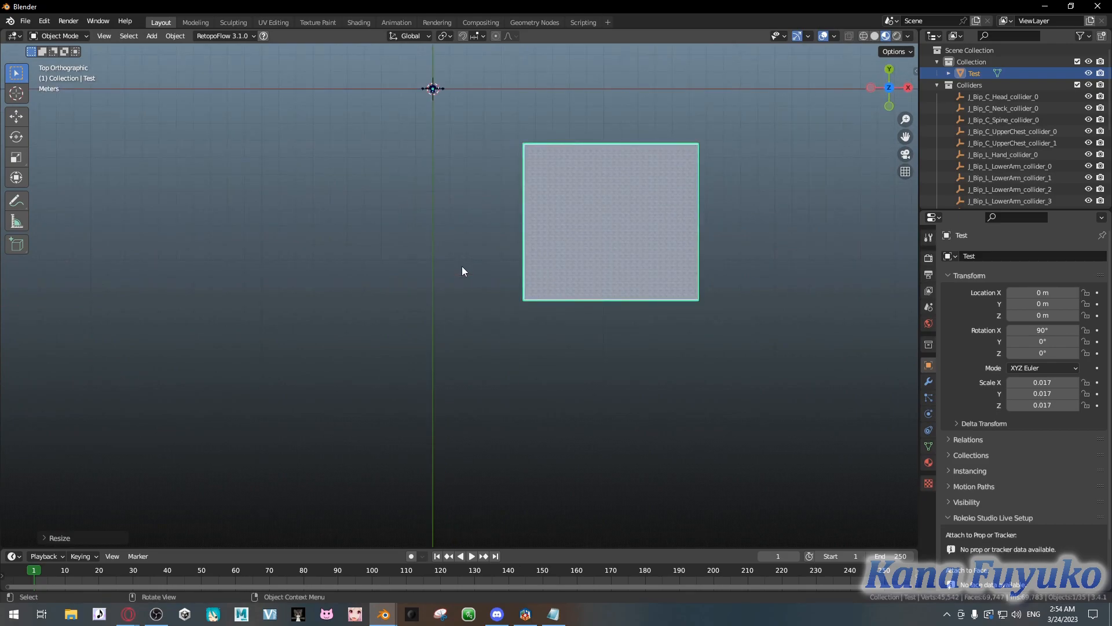
pyautogui.press('g')
pyautogui.click(292, 139)
pyautogui.keyDown('shift'); pyautogui.moveTo(375, 168); pyautogui.dragTo(373, 315, button='middle'); pyautogui.keyUp('shift')
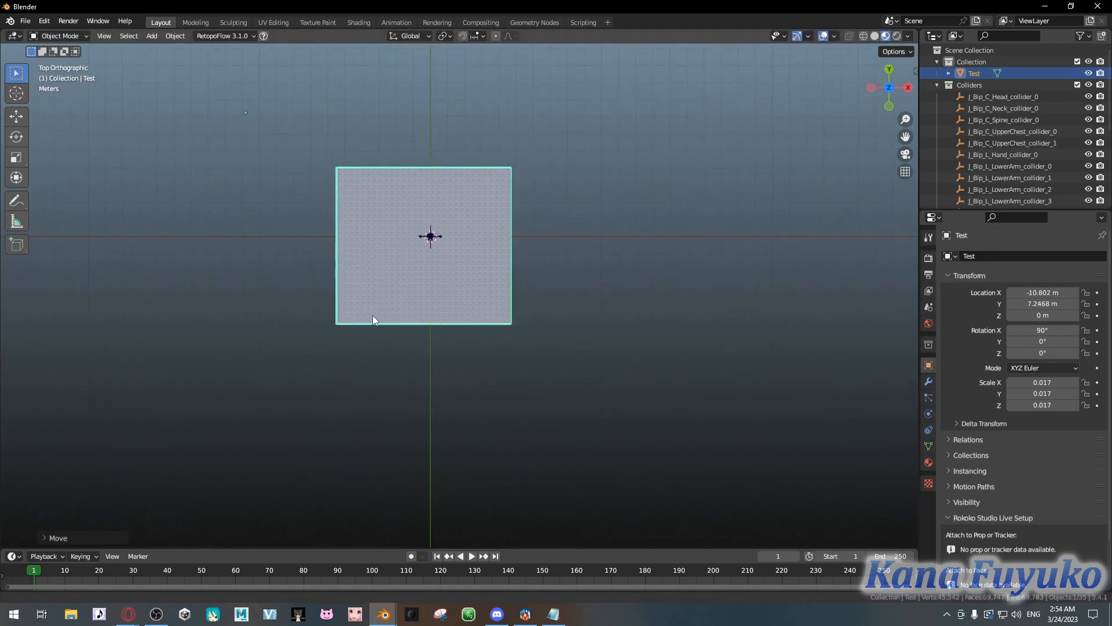
# Fine-tune the room's placement around the character in top view, to about X -10.425 m and Y 7.3611 m.
pyautogui.scroll(4, 422, 238)
pyautogui.press('g')
pyautogui.click(430, 220)
pyautogui.scroll(-2, 405, 214)
pyautogui.keyDown('shift'); pyautogui.moveTo(375, 206); pyautogui.dragTo(442, 224, button='middle'); pyautogui.keyUp('shift')
pyautogui.press('g')
pyautogui.click(408, 307)
# Try to scale the room down uniformly by a factor of about 0.86.
pyautogui.scroll(6, 458, 313)
pyautogui.moveTo(460, 314); pyautogui.dragTo(442, 342, button='middle')
pyautogui.press('s')
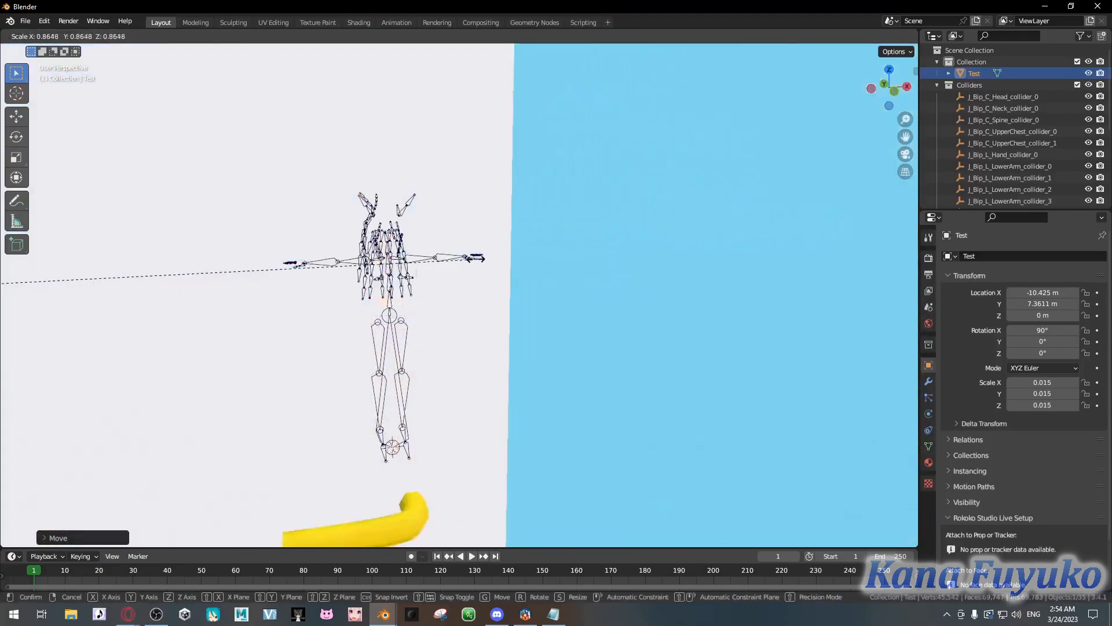
pyautogui.click(354, 284)
pyautogui.scroll(-6, 367, 282)
pyautogui.hotkey('ctrl', 'z')
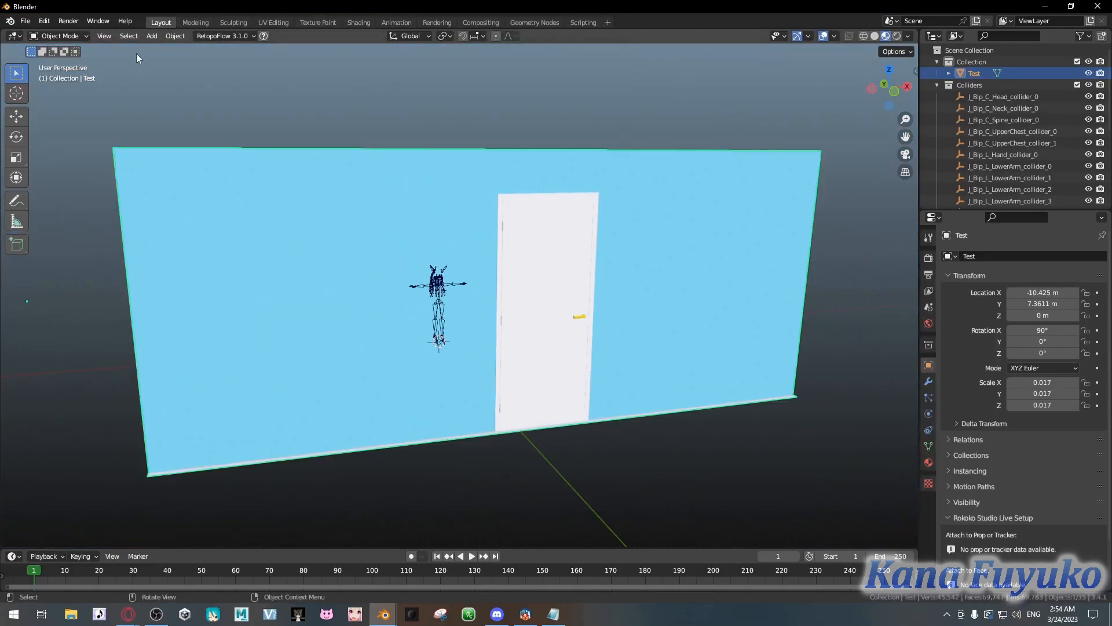
# Apply all transforms to the room, then scale it down uniformly to about 0.513 around the character.
pyautogui.click(175, 36)
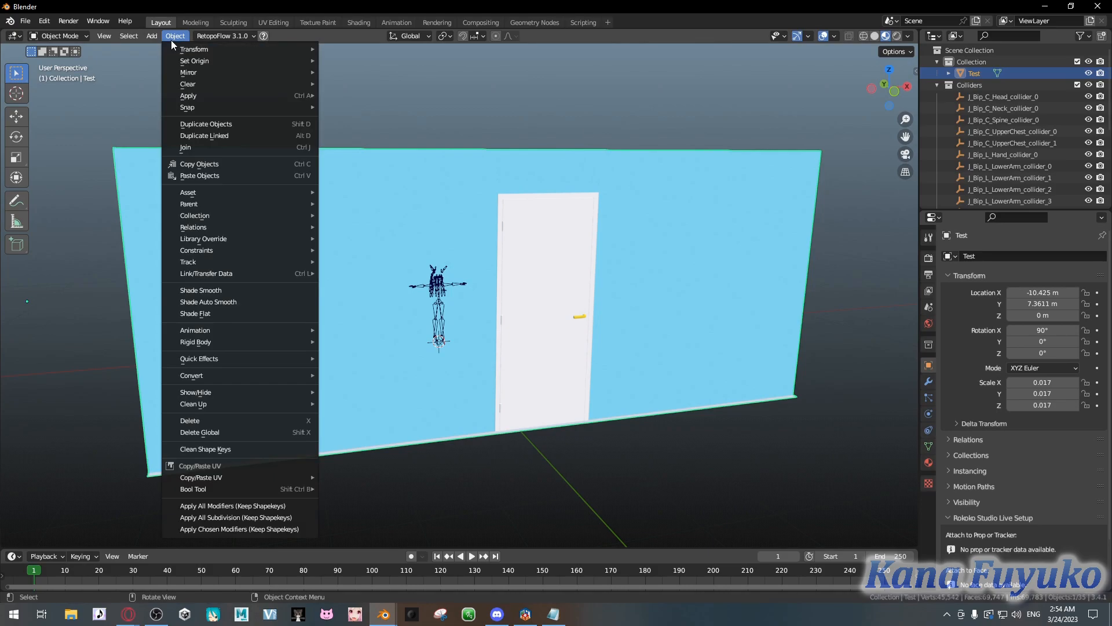
pyautogui.moveTo(229, 96)
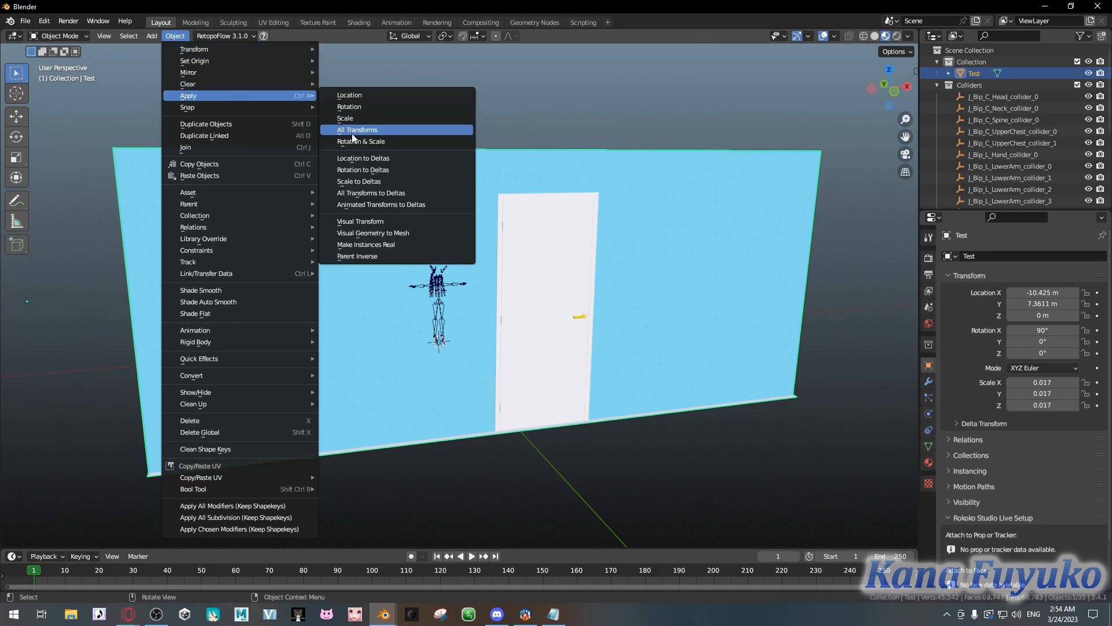
pyautogui.click(352, 132)
pyautogui.press('s')
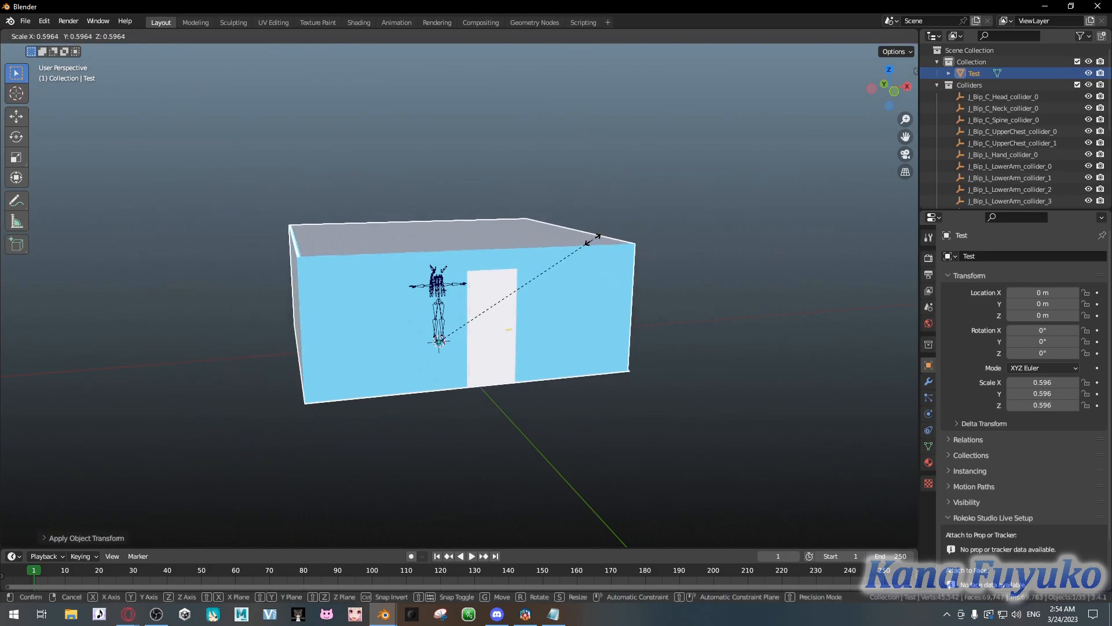
pyautogui.click(533, 239)
pyautogui.scroll(6, 419, 280)
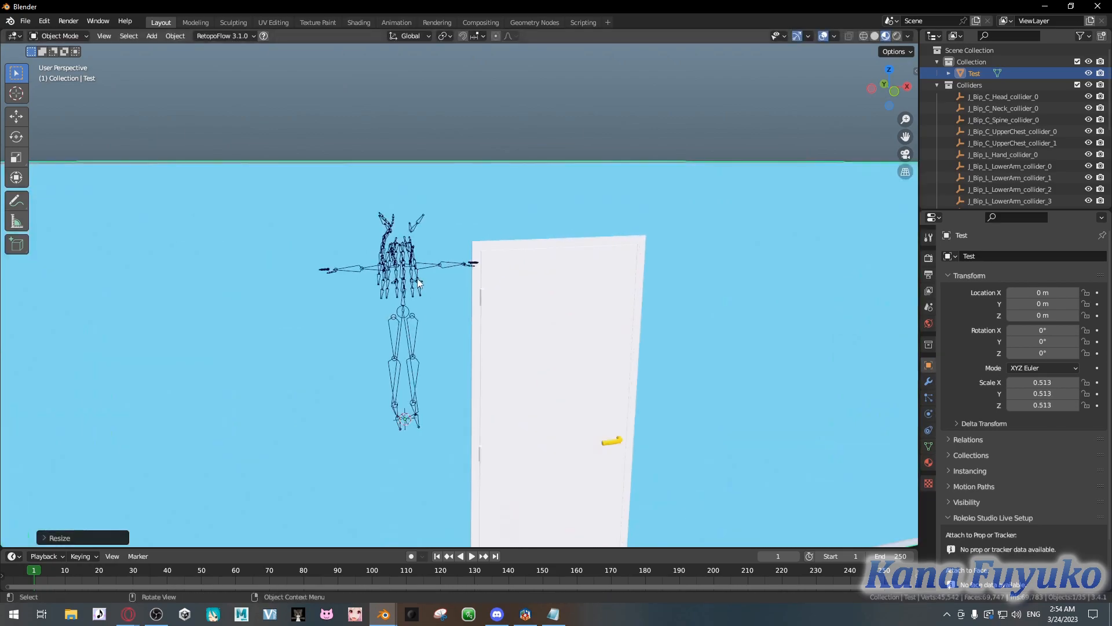
pyautogui.scroll(-6, 399, 281)
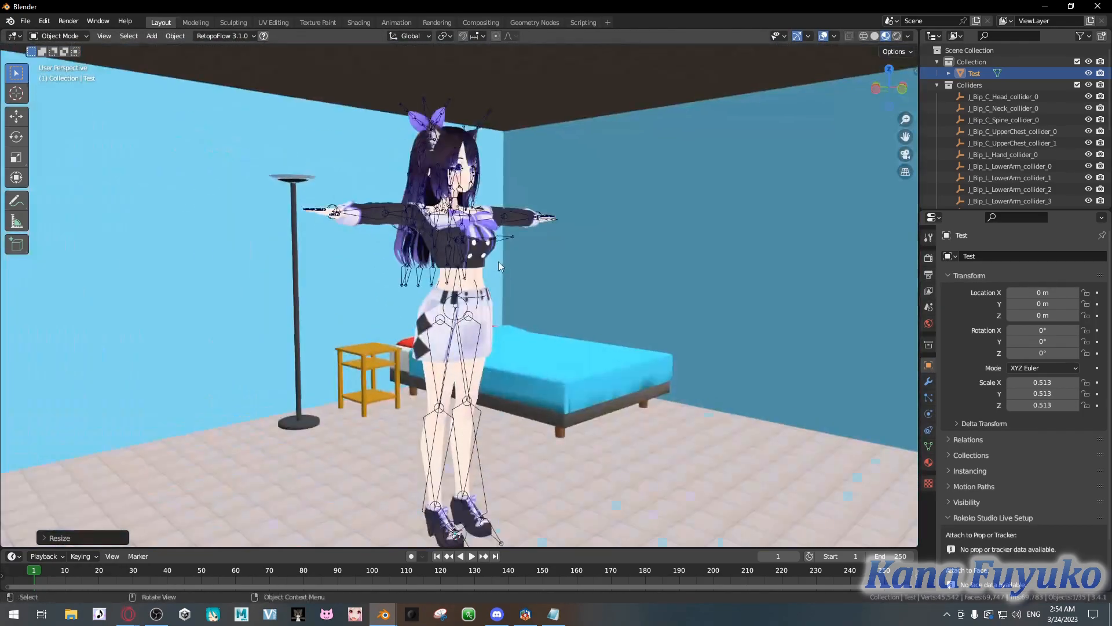
# Enlarge the room slightly around the character, to a uniform scale of about 0.561.
pyautogui.press('s')
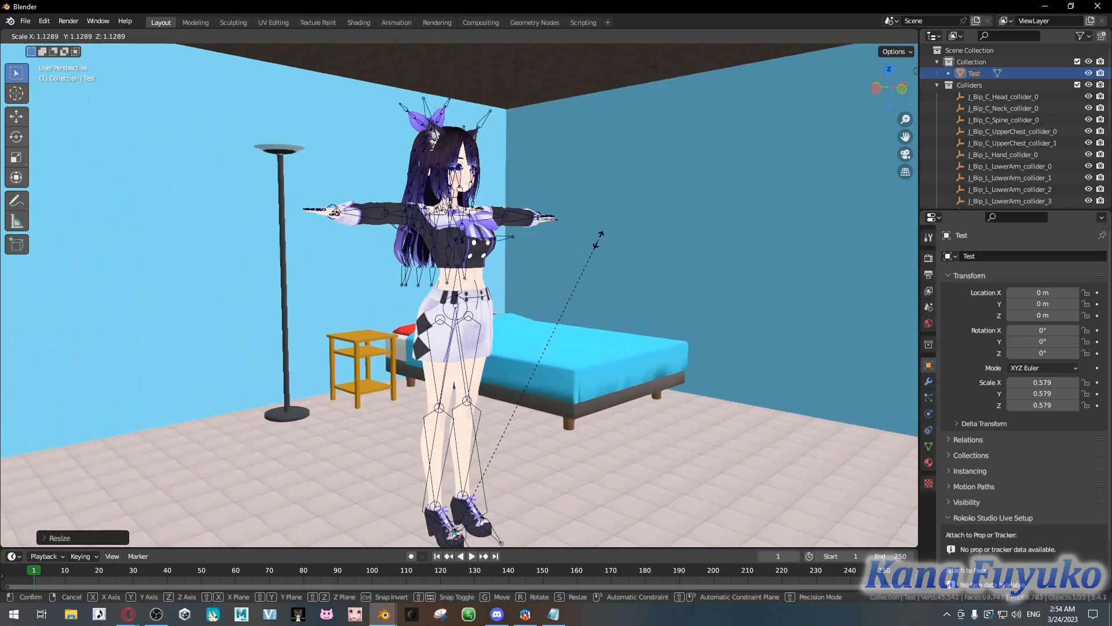
pyautogui.click(589, 248)
pyautogui.keyDown('shift'); pyautogui.moveTo(444, 420); pyautogui.dragTo(440, 365, button='middle'); pyautogui.keyUp('shift')
pyautogui.scroll(-7, 370, 331)
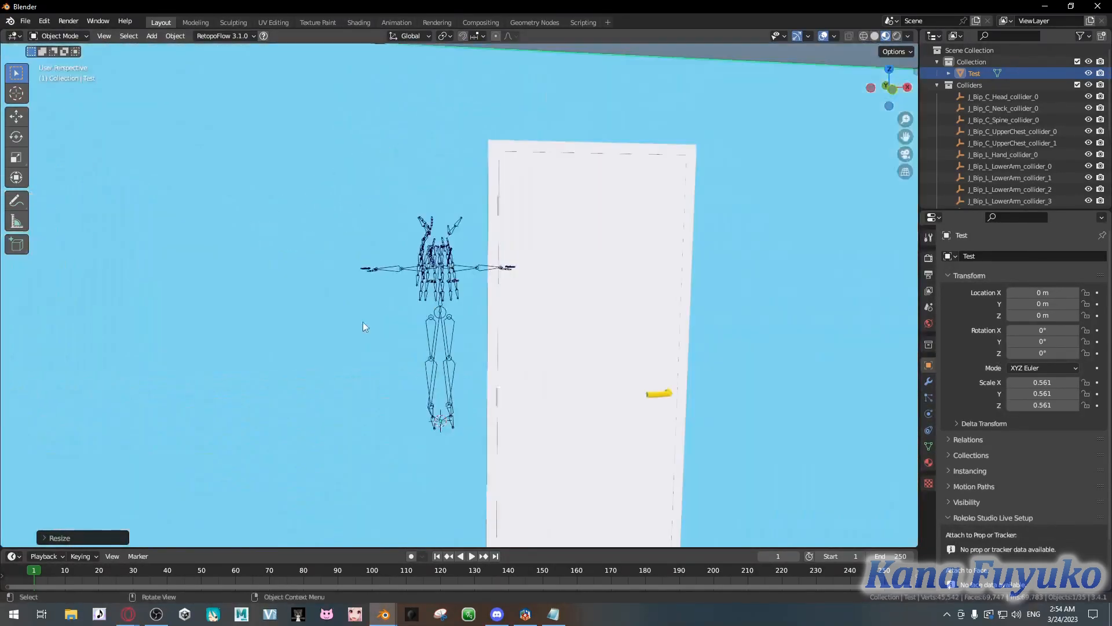
# Apply all transforms to the resized room.
pyautogui.click(175, 36)
pyautogui.moveTo(204, 95)
pyautogui.click(361, 130)
# Delete the character's Colliders collection and armature from the scene.
pyautogui.scroll(7, 424, 305)
pyautogui.scroll(-3, 424, 306)
pyautogui.moveTo(424, 306); pyautogui.dragTo(510, 316, button='middle')
pyautogui.scroll(2, 510, 315)
pyautogui.click(961, 88)
pyautogui.scroll(-5, 1025, 134)
pyautogui.keyDown('shift'); pyautogui.click(981, 195); pyautogui.keyUp('shift')
pyautogui.press('Delete')
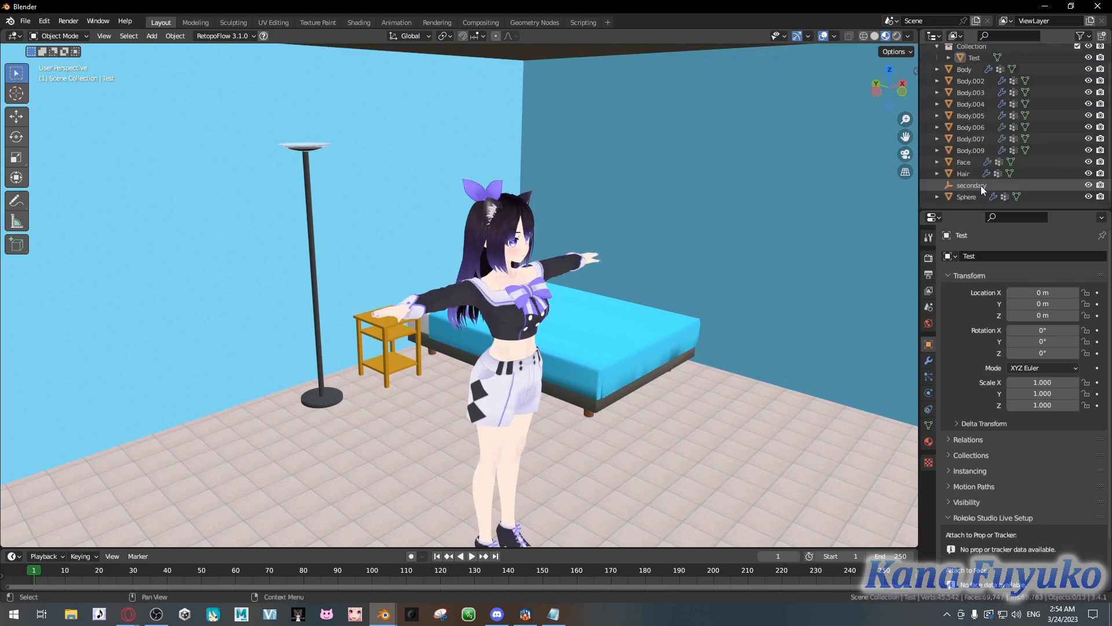
# Delete the character's remaining objects, from Body through Sphere, leaving the room in the scene.
pyautogui.click(964, 197)
pyautogui.scroll(1, 964, 127)
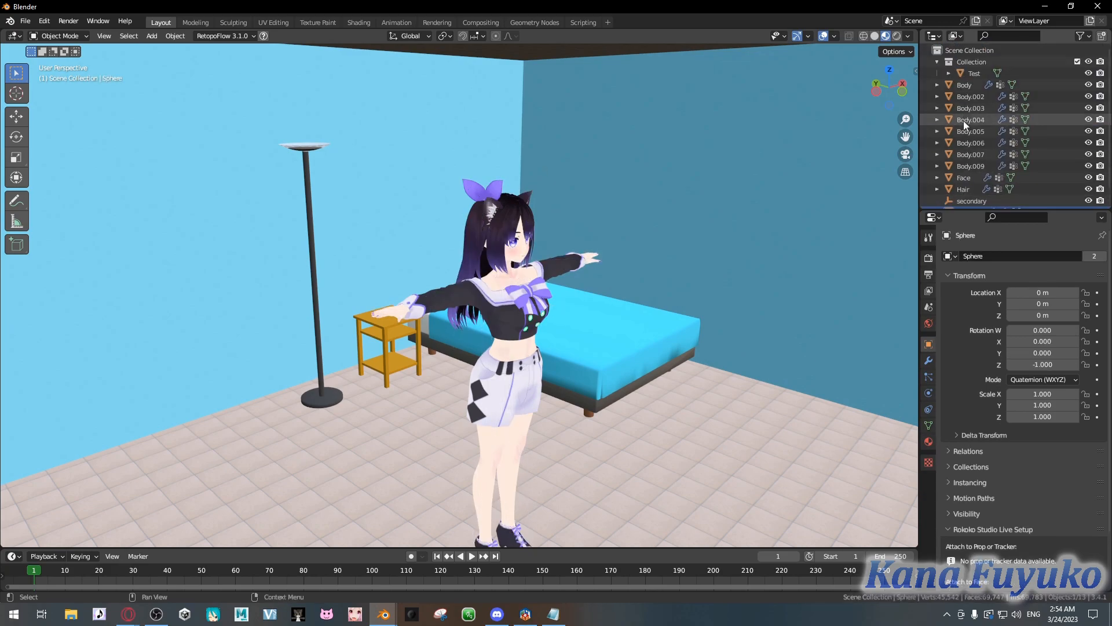
pyautogui.keyDown('shift'); pyautogui.click(956, 82); pyautogui.keyUp('shift')
pyautogui.press('Delete')
# Select the room and open the file export options for it.
pyautogui.scroll(-5, 541, 221)
pyautogui.moveTo(541, 221); pyautogui.dragTo(585, 257, button='middle')
pyautogui.click(460, 245)
pyautogui.scroll(5, 585, 257)
pyautogui.scroll(-6, 408, 309)
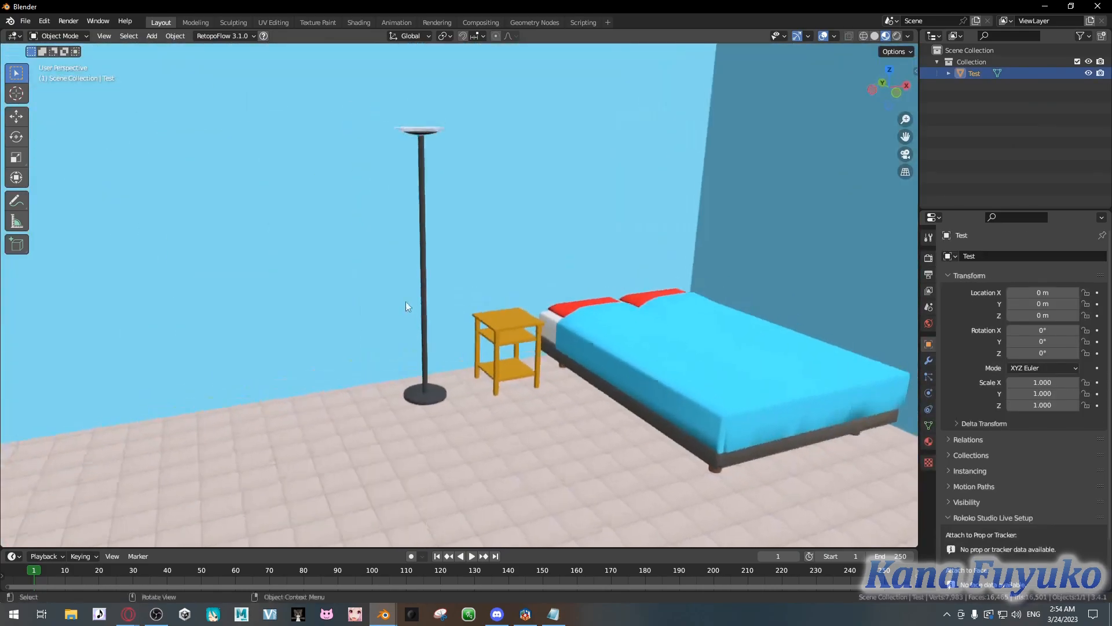
pyautogui.moveTo(418, 289); pyautogui.dragTo(396, 231, button='middle')
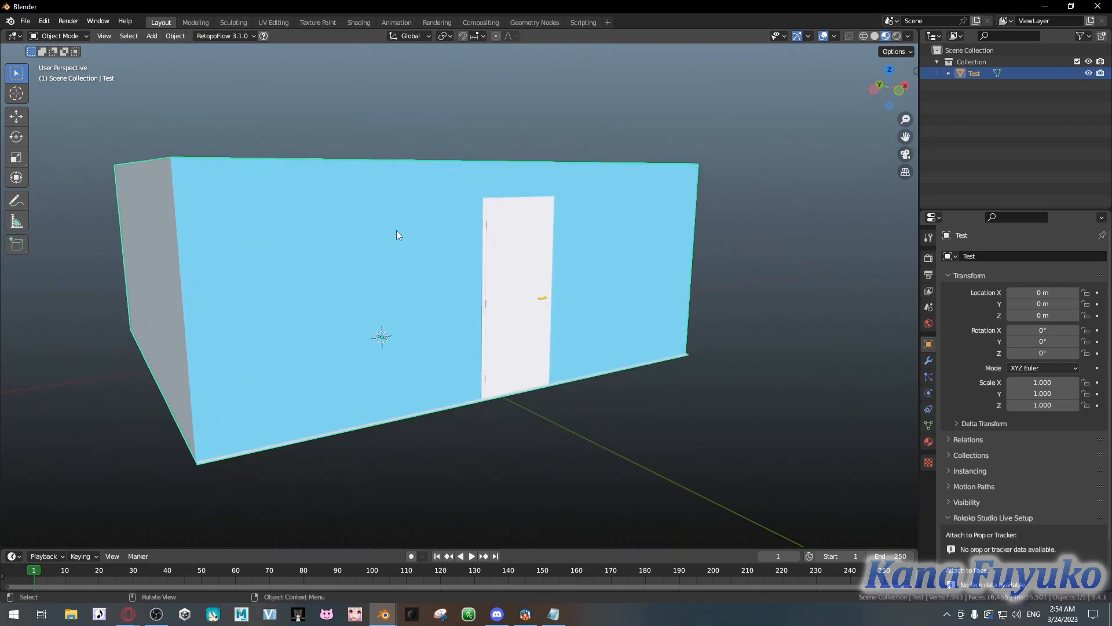
pyautogui.click(26, 21)
pyautogui.moveTo(64, 189)
pyautogui.click(184, 293)
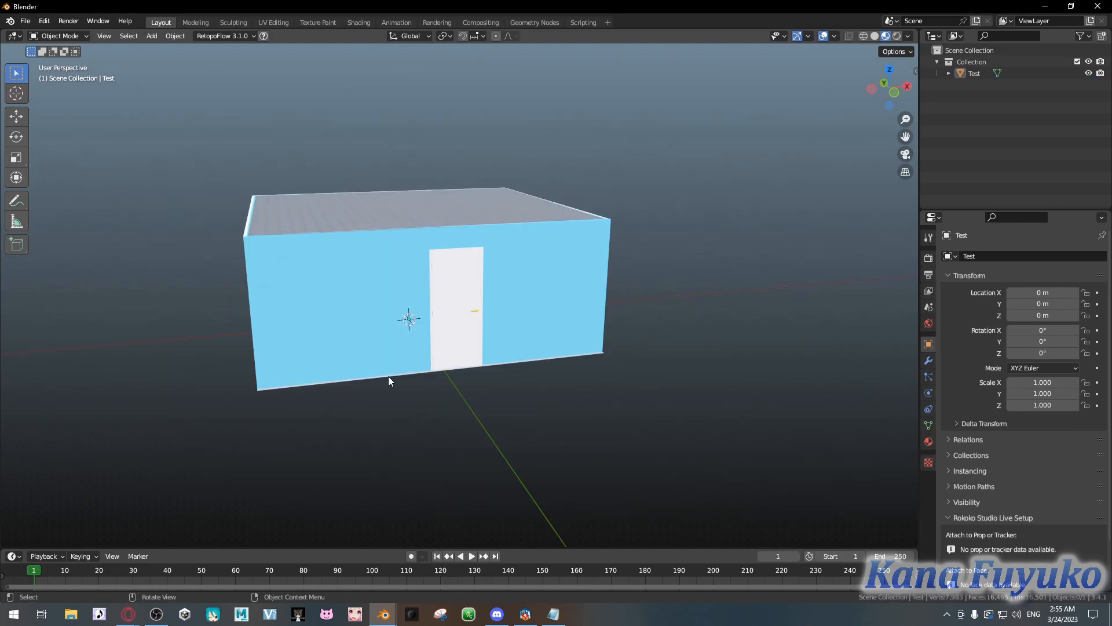
pyautogui.moveTo(388, 381); pyautogui.dragTo(410, 364, button='middle')
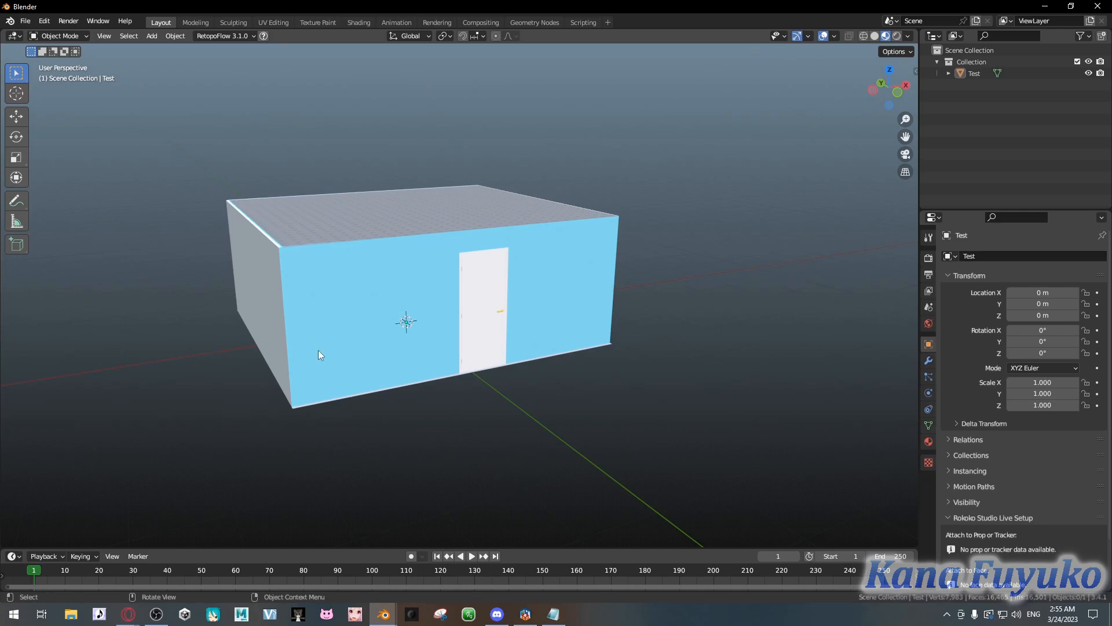
pyautogui.moveTo(381, 366)
pyautogui.mouseDown(button='middle')
pyautogui.moveTo(389, 339)
pyautogui.moveTo(389, 361)
pyautogui.mouseUp(button='middle')
pyautogui.moveTo(408, 362)
pyautogui.keyDown('shift'); pyautogui.mouseDown(button='middle')
pyautogui.moveTo(415, 336)
pyautogui.moveTo(426, 360)
pyautogui.mouseUp(button='middle'); pyautogui.keyUp('shift')
pyautogui.scroll(1, 415, 335)
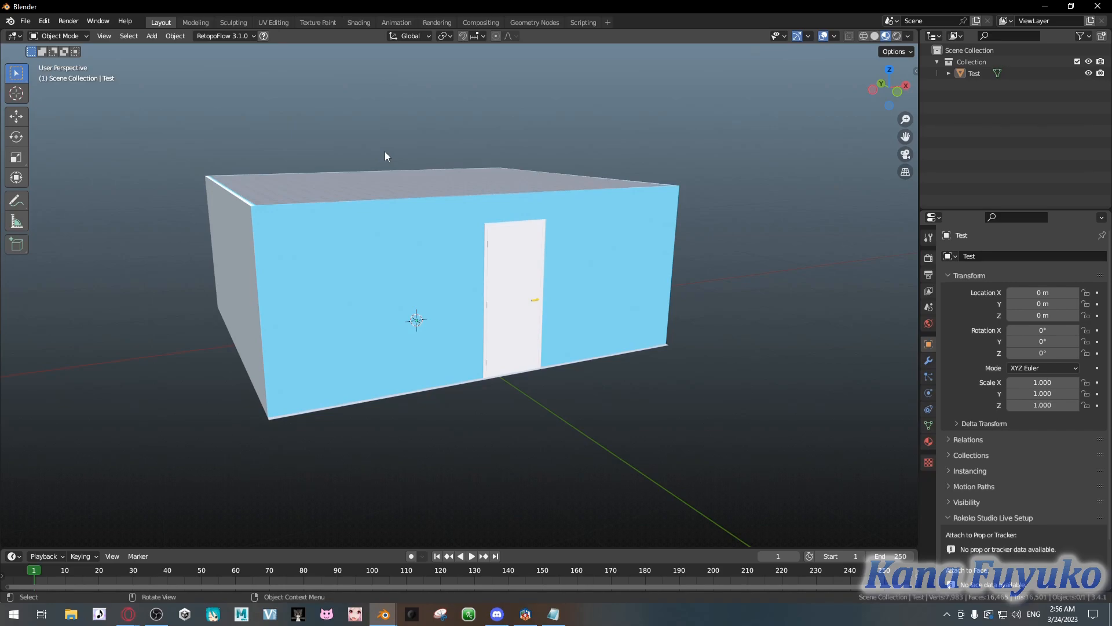
# In Edit Mode, select the room's whole linked tiled top surface and scale it down to about 0.96 so it sits inside the wall edges.
pyautogui.moveTo(385, 152); pyautogui.dragTo(502, 294, button='middle')
pyautogui.keyDown('shift'); pyautogui.moveTo(561, 276); pyautogui.dragTo(485, 279, button='middle'); pyautogui.keyUp('shift')
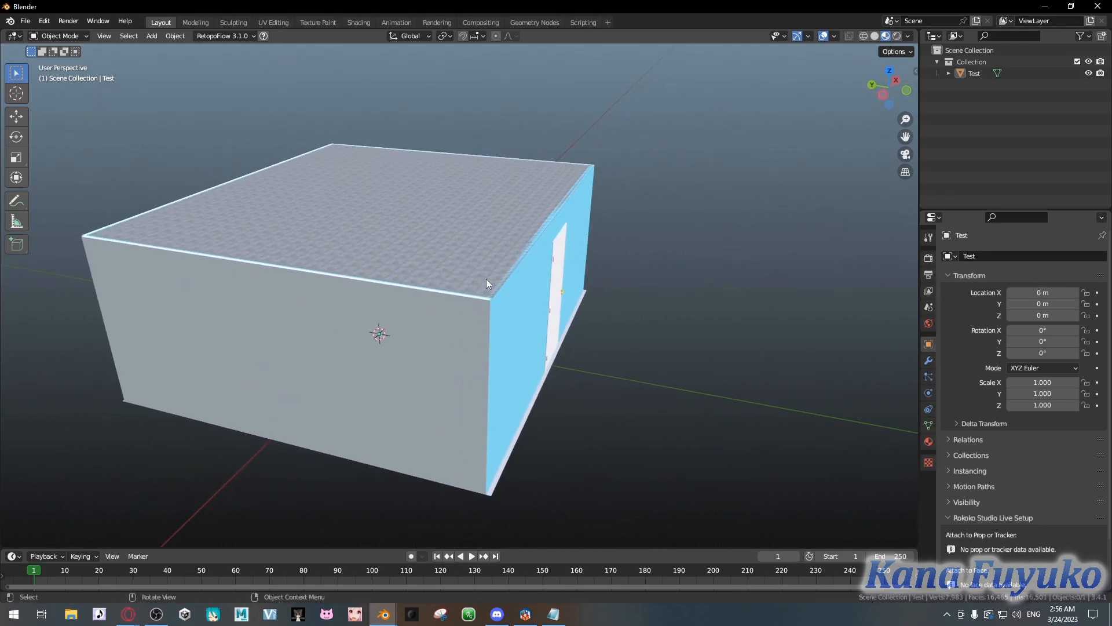
pyautogui.click(485, 277)
pyautogui.scroll(1, 558, 341)
pyautogui.moveTo(557, 345); pyautogui.dragTo(511, 318, button='middle')
pyautogui.scroll(2, 511, 318)
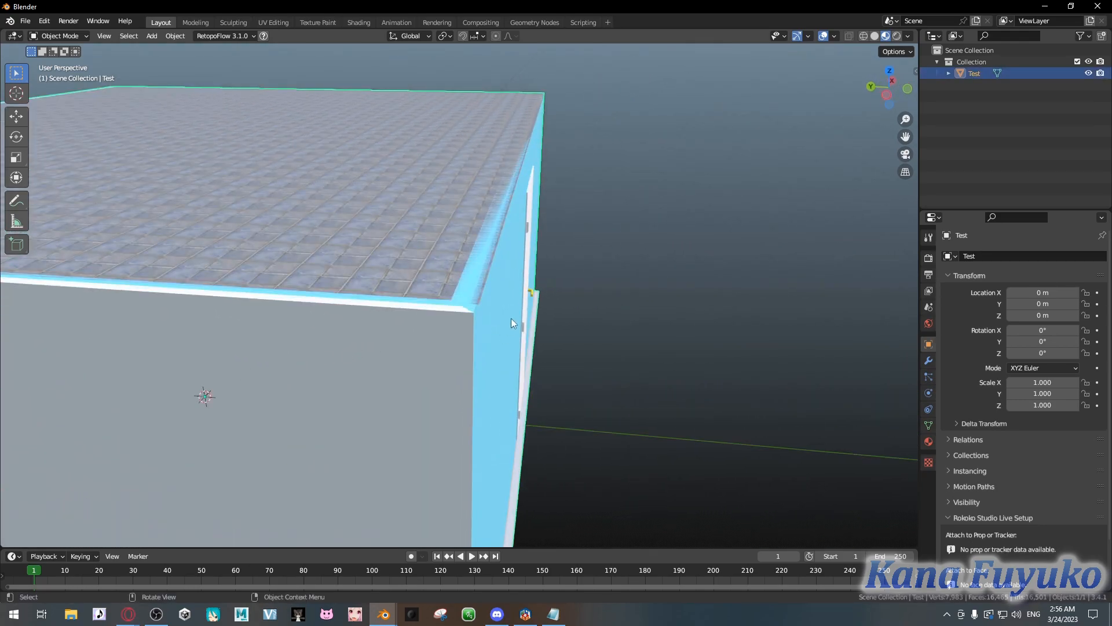
pyautogui.scroll(1, 511, 318)
pyautogui.press('Tab')
pyautogui.click(507, 314)
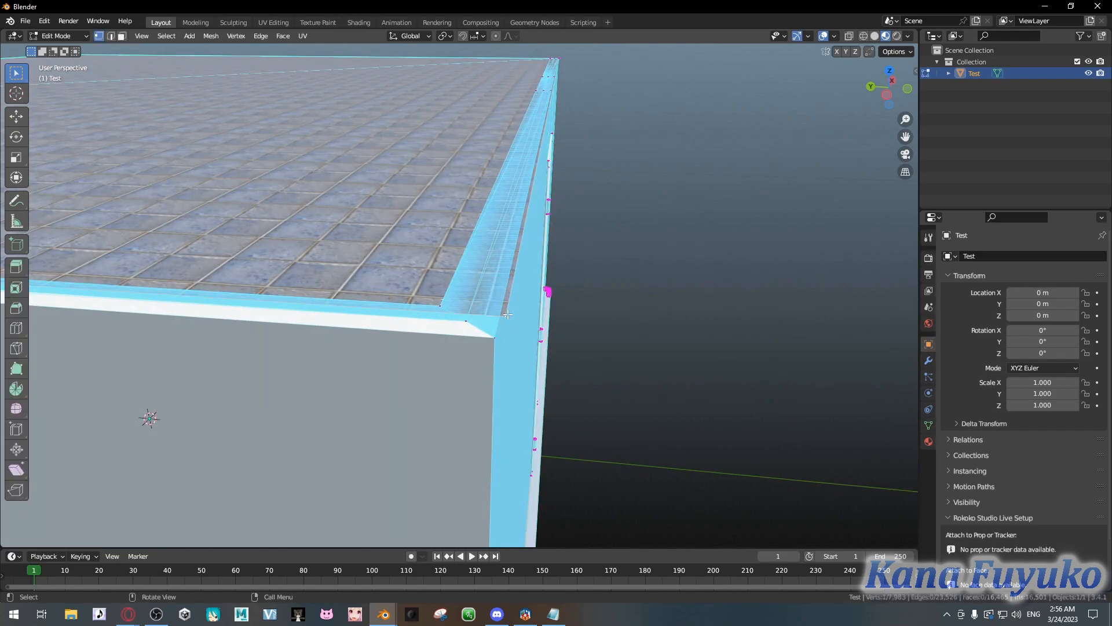
pyautogui.hotkey('ctrl', 'l')
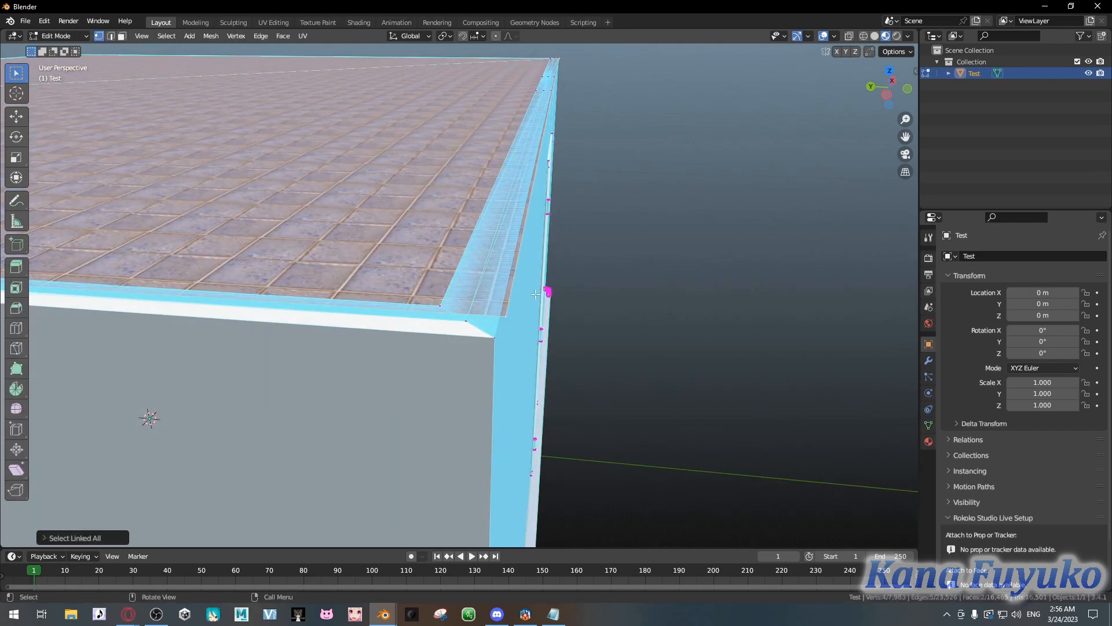
pyautogui.scroll(-4, 611, 187)
pyautogui.moveTo(377, 275); pyautogui.dragTo(416, 312, button='middle')
pyautogui.scroll(2, 415, 312)
pyautogui.press('s')
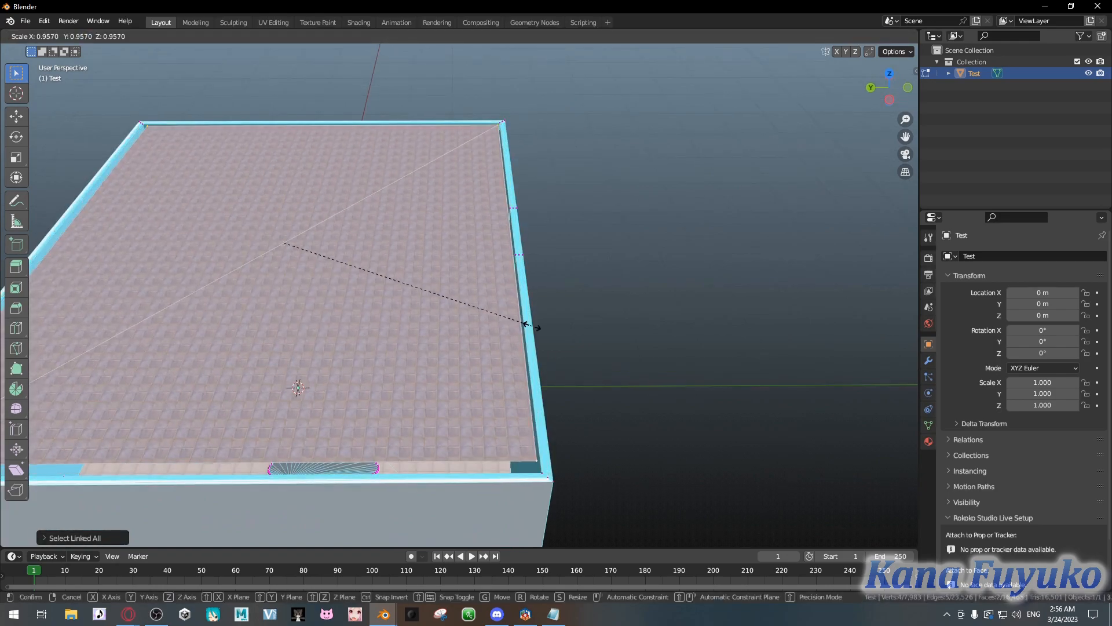
pyautogui.click(519, 340)
# Move the two floor corner vertices protruding below the door wall about 0.055 m along Y, flush with the wall, and return to Object Mode.
pyautogui.moveTo(519, 340); pyautogui.dragTo(487, 394, button='middle')
pyautogui.keyDown('shift'); pyautogui.moveTo(406, 522); pyautogui.dragTo(477, 349, button='middle'); pyautogui.keyUp('shift')
pyautogui.click(372, 484)
pyautogui.keyDown('shift'); pyautogui.moveTo(641, 241); pyautogui.dragTo(577, 206, button='middle'); pyautogui.keyUp('shift')
pyautogui.keyDown('shift'); pyautogui.click(584, 175); pyautogui.keyUp('shift')
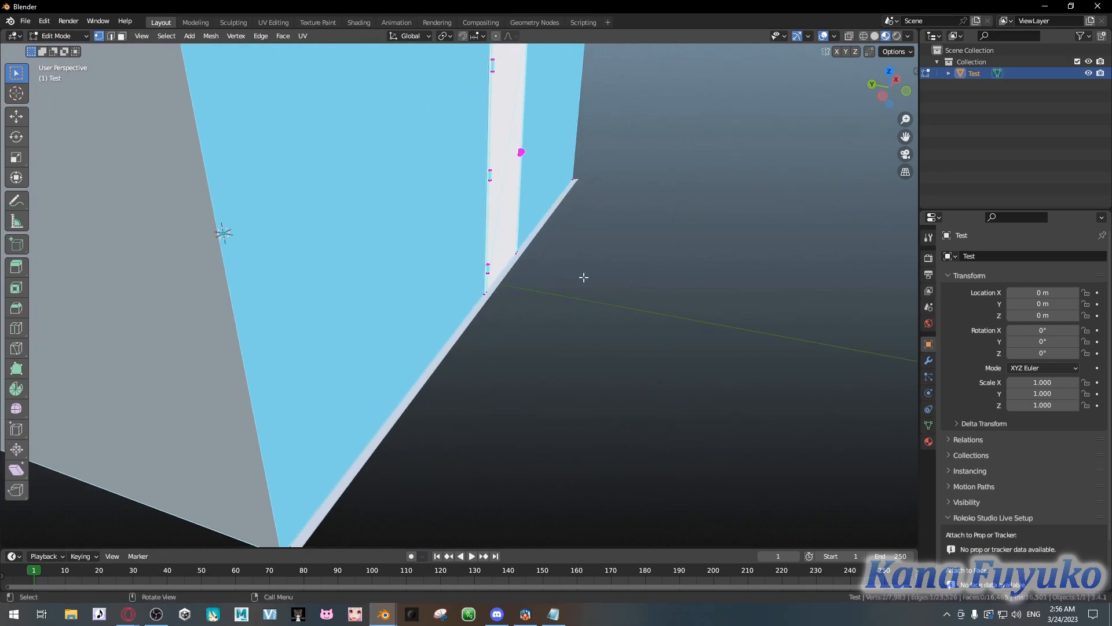
pyautogui.press('g')
pyautogui.press('y')
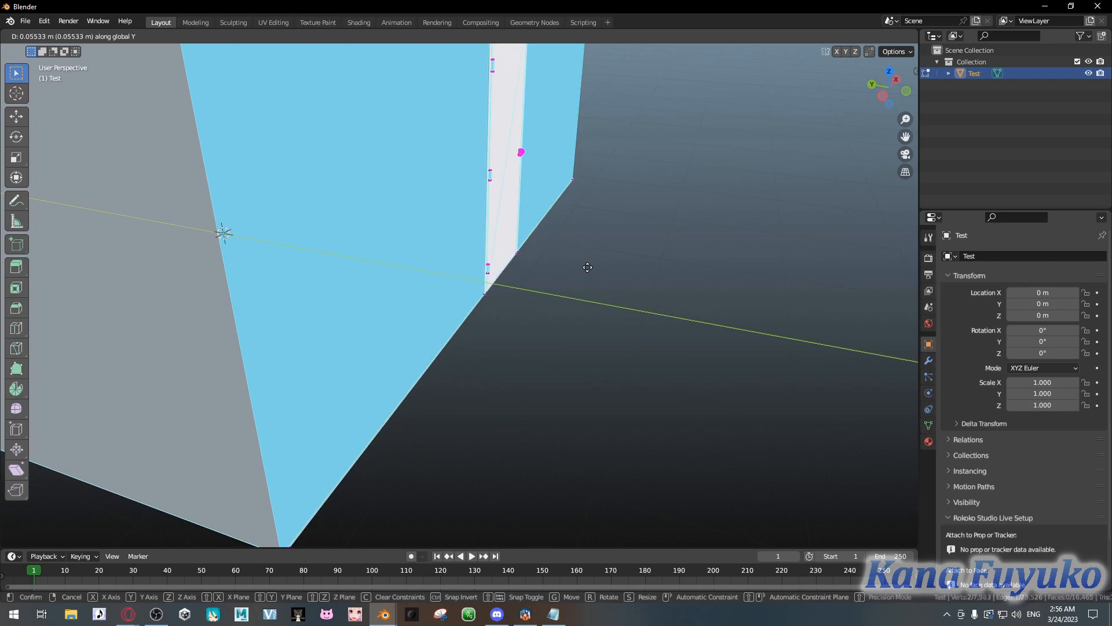
pyautogui.click(587, 268)
pyautogui.press('Tab')
pyautogui.scroll(-1, 572, 265)
pyautogui.moveTo(538, 264); pyautogui.dragTo(481, 362, button='middle')
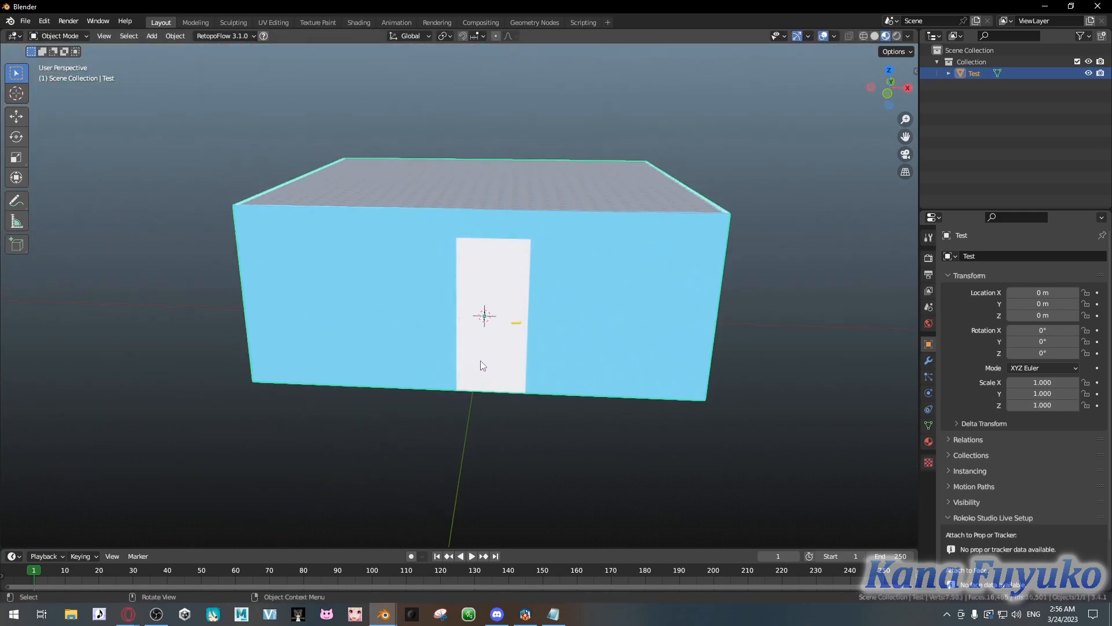
# Examine the finished room's interior from several angles, including the bed, lamp, aquarium table, armchairs and wardrobe.
pyautogui.scroll(8, 497, 325)
pyautogui.scroll(3, 497, 325)
pyautogui.moveTo(504, 283); pyautogui.dragTo(582, 289, button='middle')
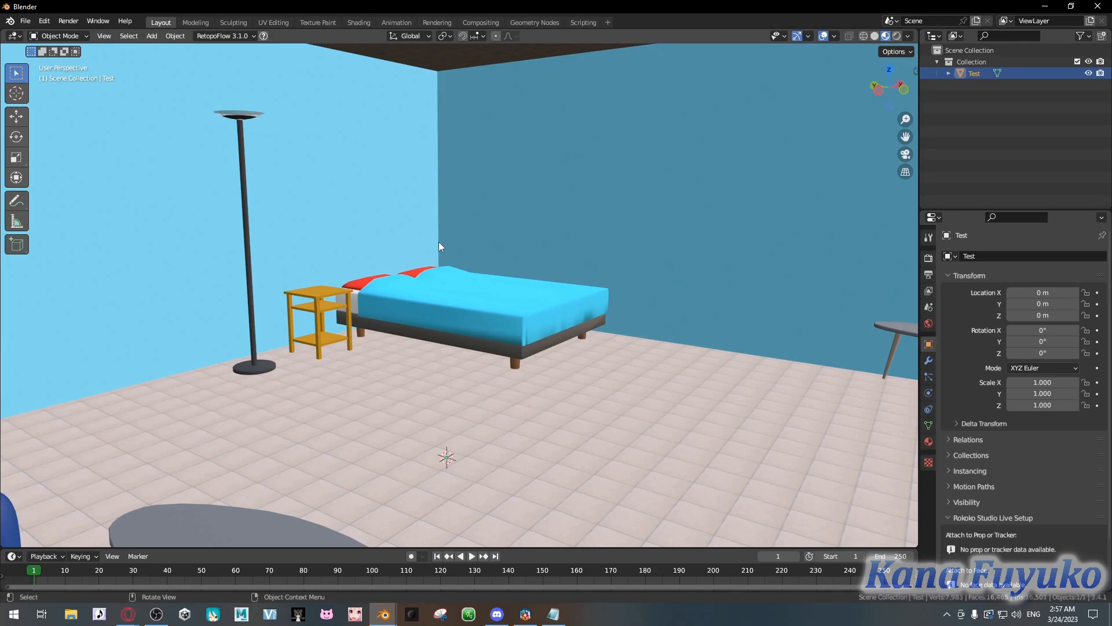
pyautogui.moveTo(438, 255); pyautogui.dragTo(362, 269, button='middle')
pyautogui.scroll(-10, 365, 263)
pyautogui.moveTo(429, 213); pyautogui.dragTo(439, 256, button='middle')
pyautogui.scroll(6, 471, 359)
pyautogui.scroll(3, 511, 247)
pyautogui.scroll(3, 440, 257)
pyautogui.moveTo(515, 303); pyautogui.dragTo(507, 325, button='middle')
pyautogui.scroll(-3, 514, 289)
pyautogui.scroll(3, 515, 286)
pyautogui.moveTo(416, 377)
pyautogui.mouseDown(button='middle')
pyautogui.moveTo(439, 379)
pyautogui.moveTo(435, 358)
pyautogui.moveTo(477, 321)
pyautogui.mouseUp(button='middle')
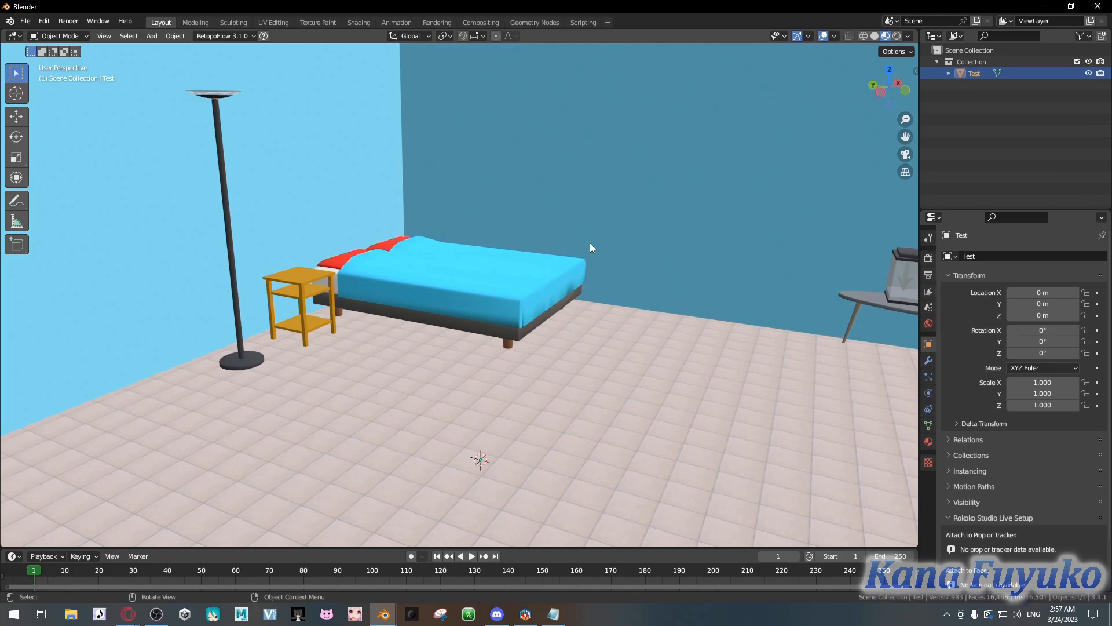
pyautogui.moveTo(524, 349); pyautogui.dragTo(490, 346, button='middle')
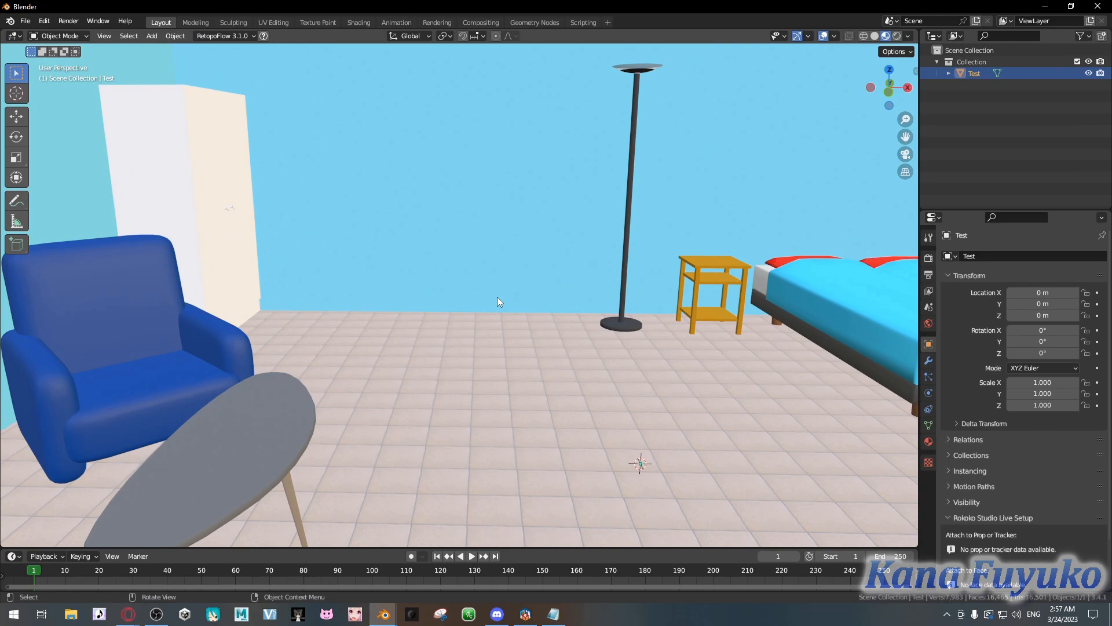
pyautogui.moveTo(520, 345); pyautogui.dragTo(529, 288, button='middle')
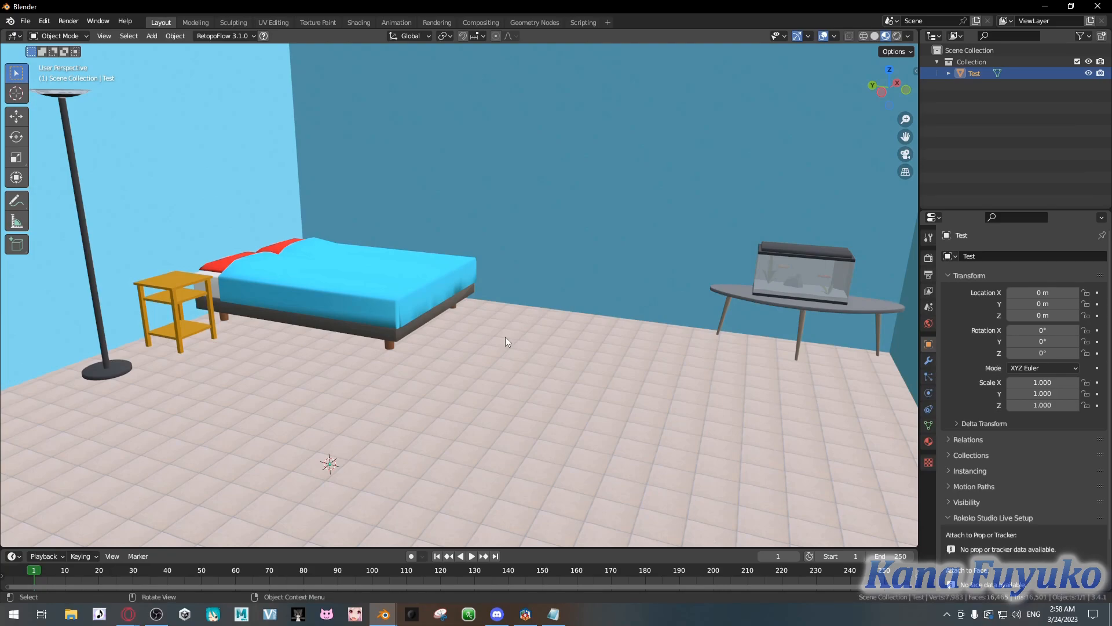
pyautogui.moveTo(515, 299); pyautogui.dragTo(543, 324, button='middle')
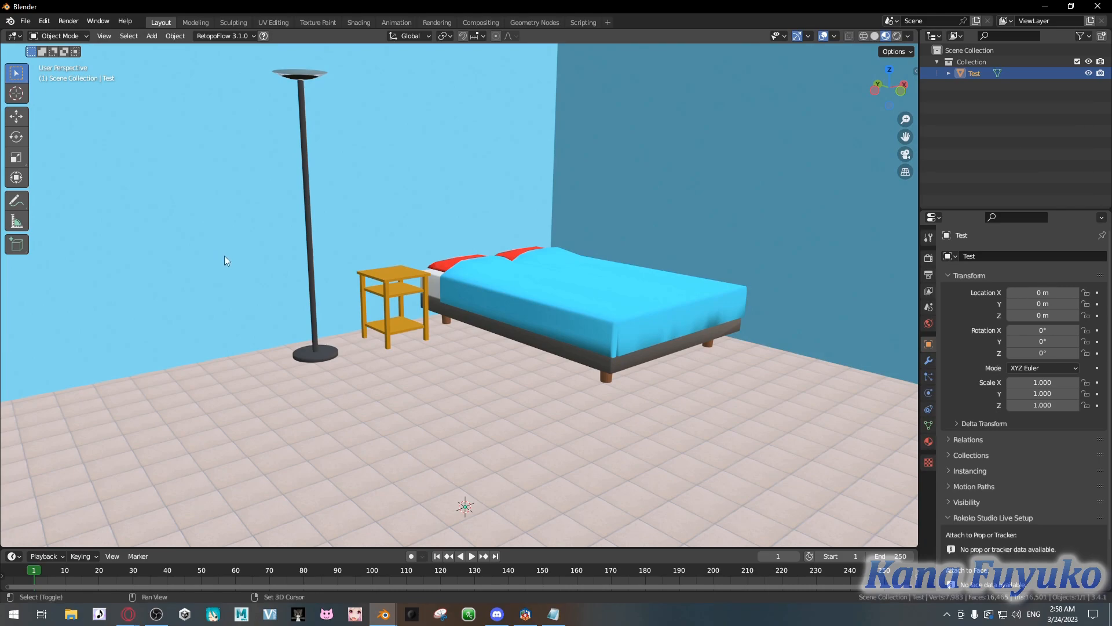
pyautogui.keyDown('shift'); pyautogui.moveTo(225, 290); pyautogui.dragTo(335, 374, button='middle'); pyautogui.keyUp('shift')
pyautogui.scroll(-2, 310, 300)
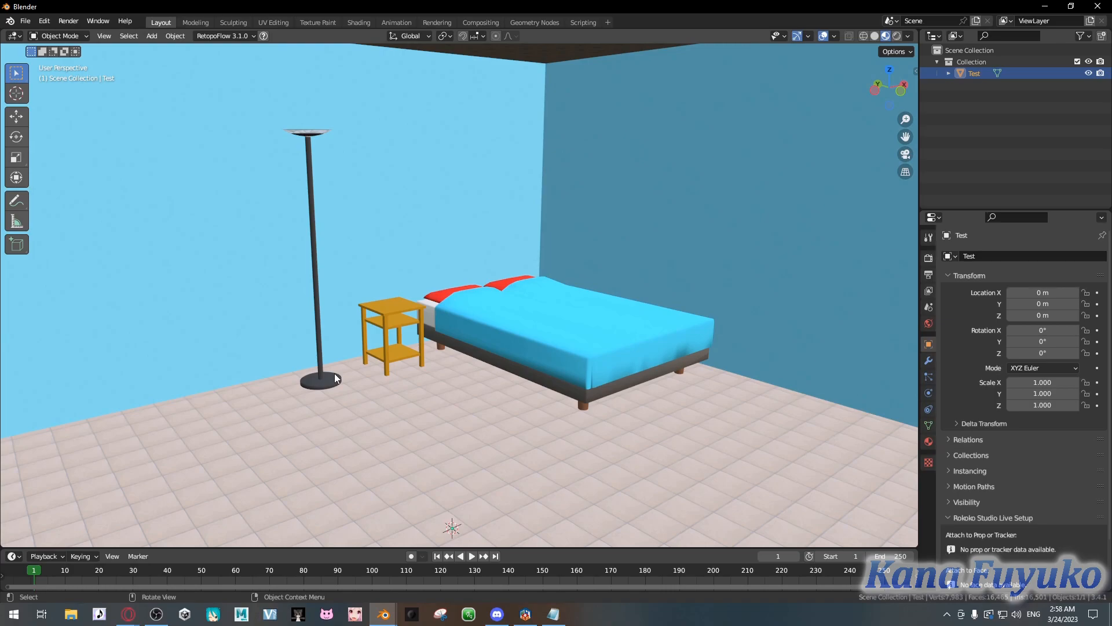
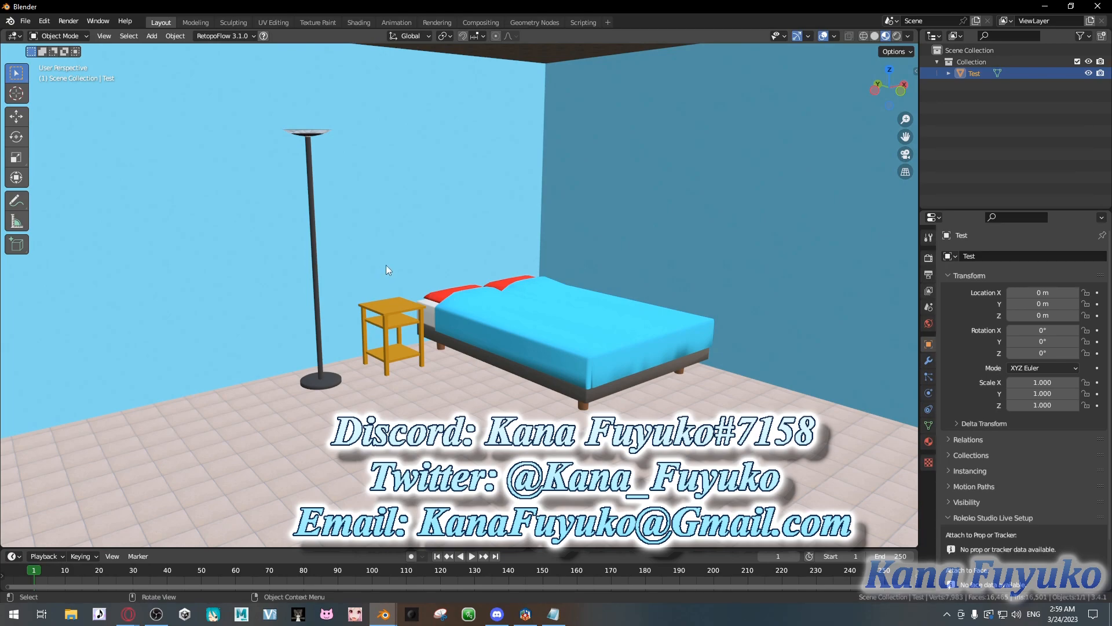
pyautogui.moveTo(414, 264); pyautogui.dragTo(675, 299, button='middle')
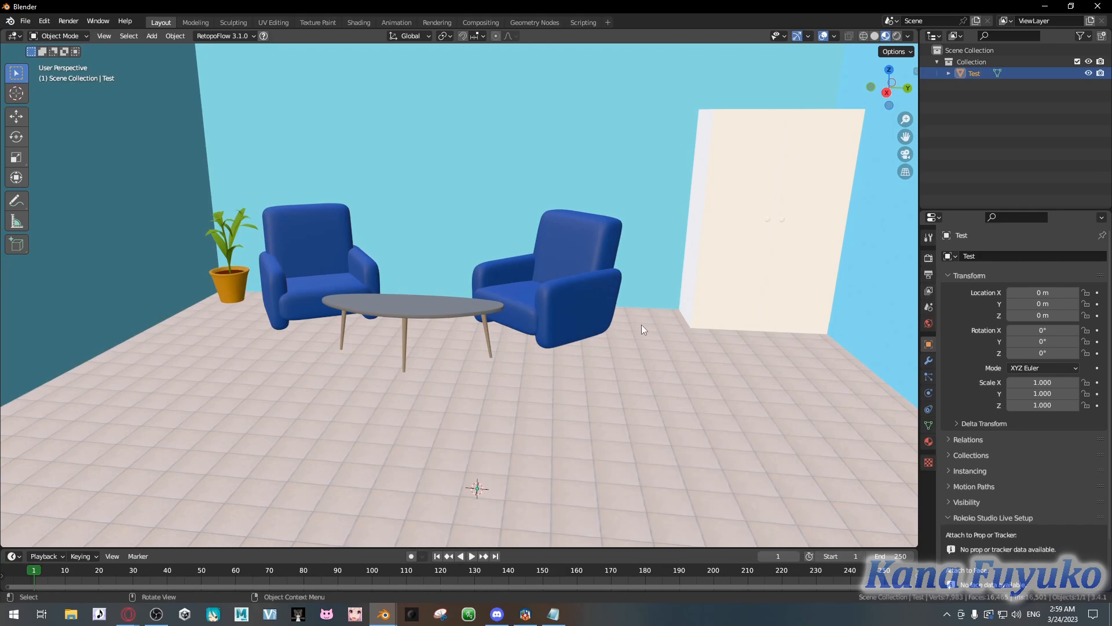